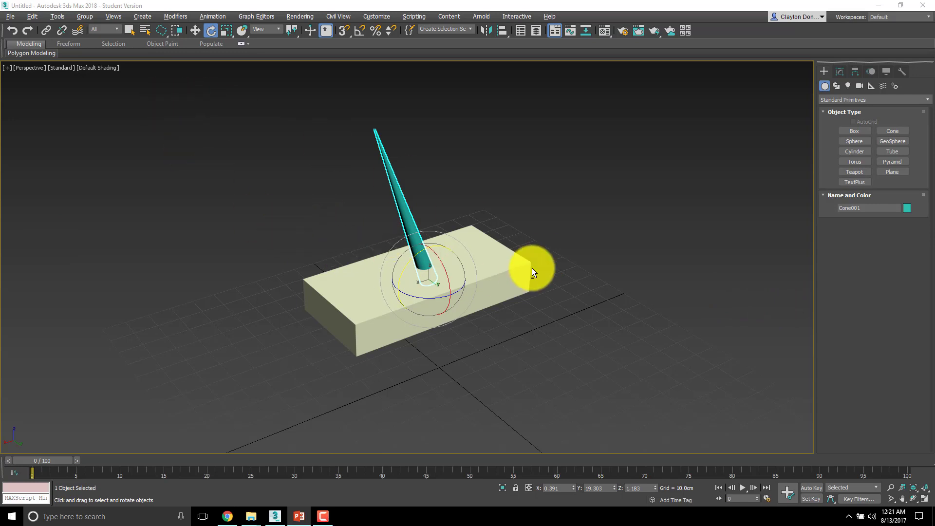
Step: Activate Select Object and region-select the cone and the box together in the Perspective view
middle_click_drag(532, 269, 607, 258, "alt")
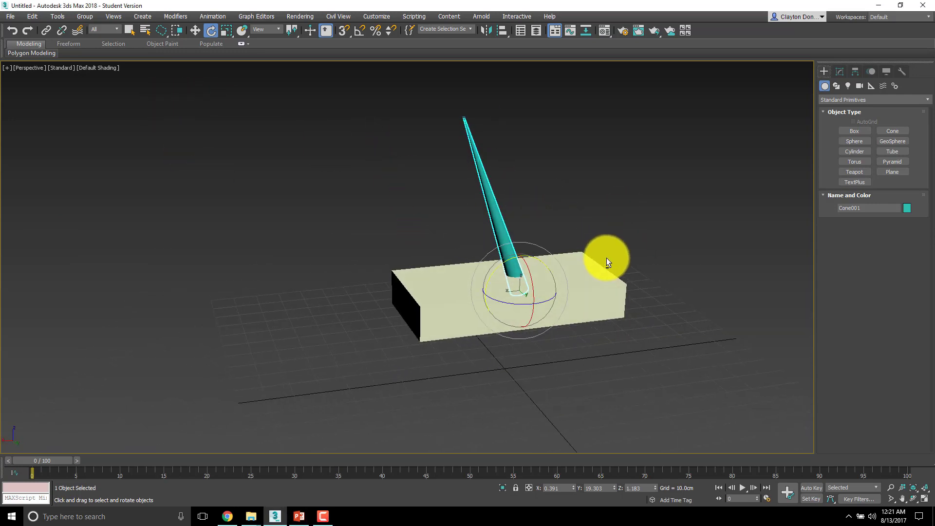
key("q")
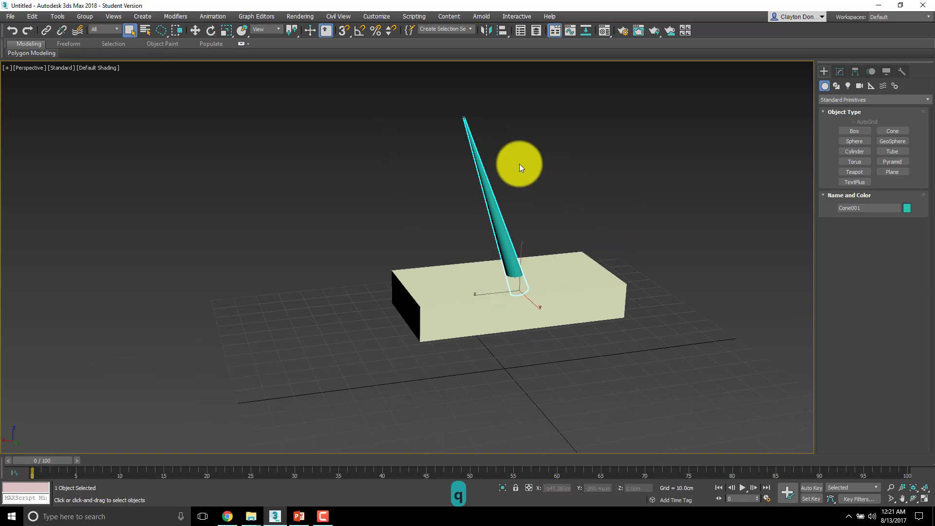
left_click(384, 254)
mouse_move(384, 255)
left_mouse_down()
mouse_move(438, 247)
mouse_move(765, 291)
mouse_move(439, 172)
mouse_move(553, 437)
mouse_move(583, 164)
left_mouse_up()
Step: Cycle through the selection region shapes to the rectangular one and use it to select both the cone and the box
key("q")
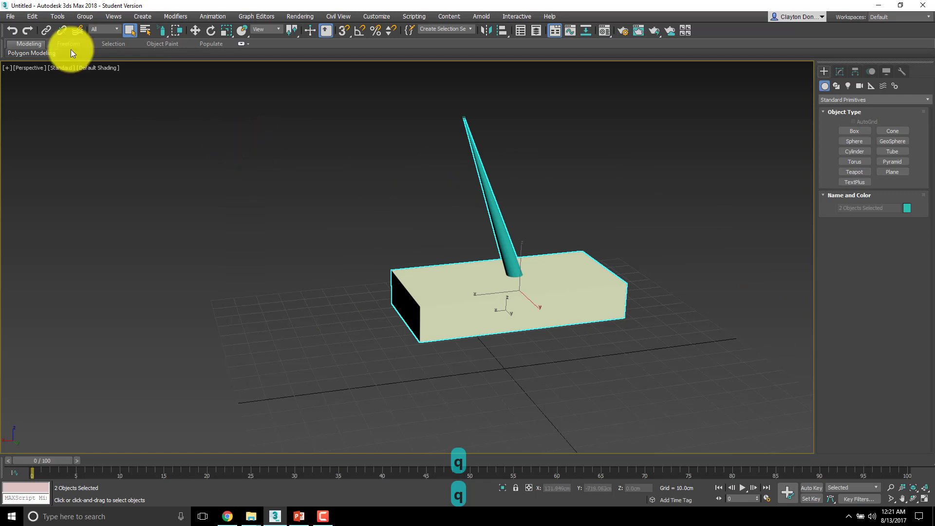
key("q")
key("q")
key("q")
key("q")
key("q")
key("q")
key("q")
key("q")
key("q")
key("q")
key("q")
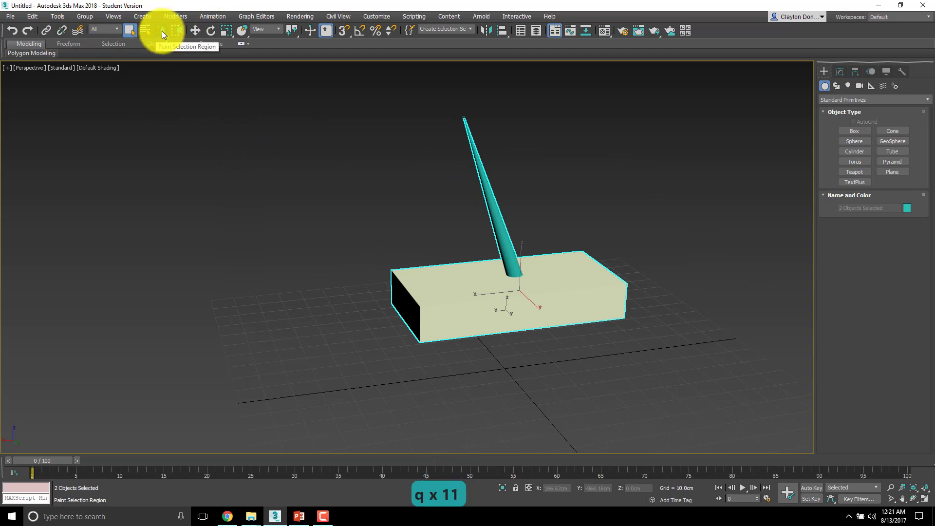
key("q")
key("q")
key("q")
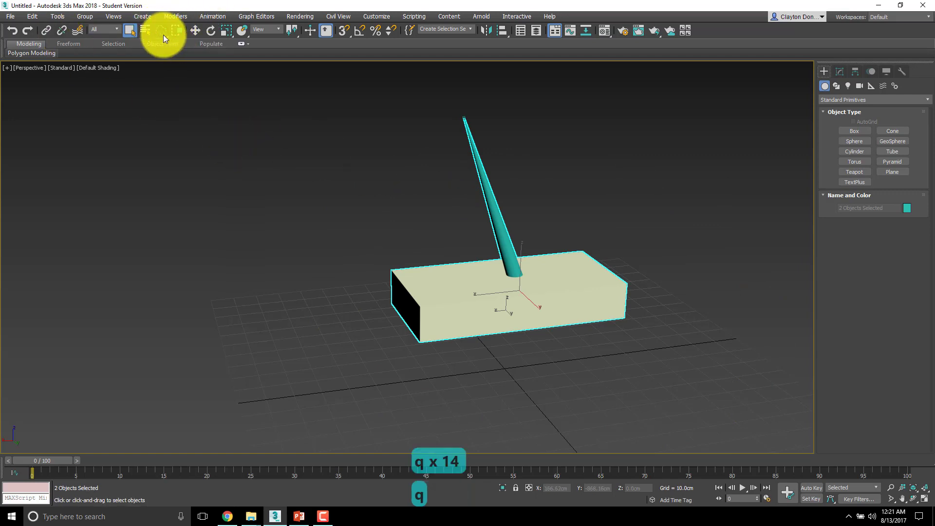
key("q")
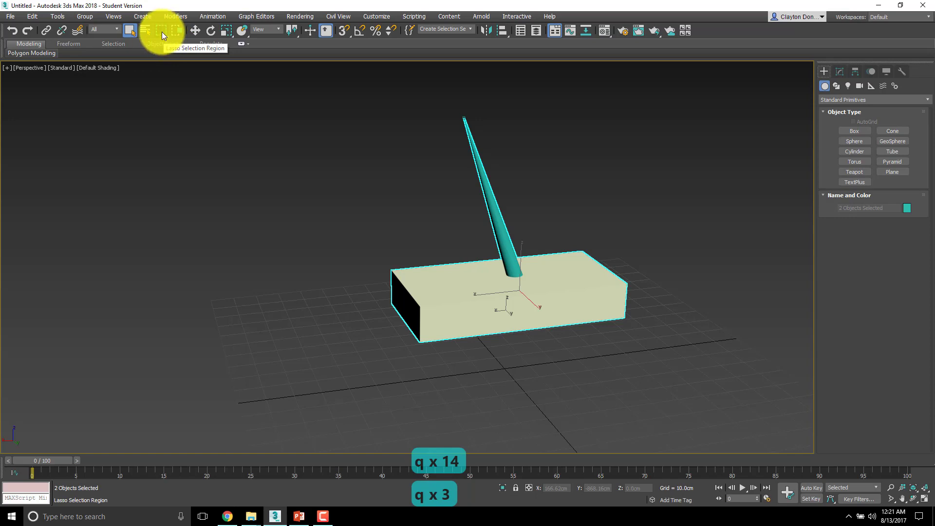
left_click_drag(314, 141, 701, 372)
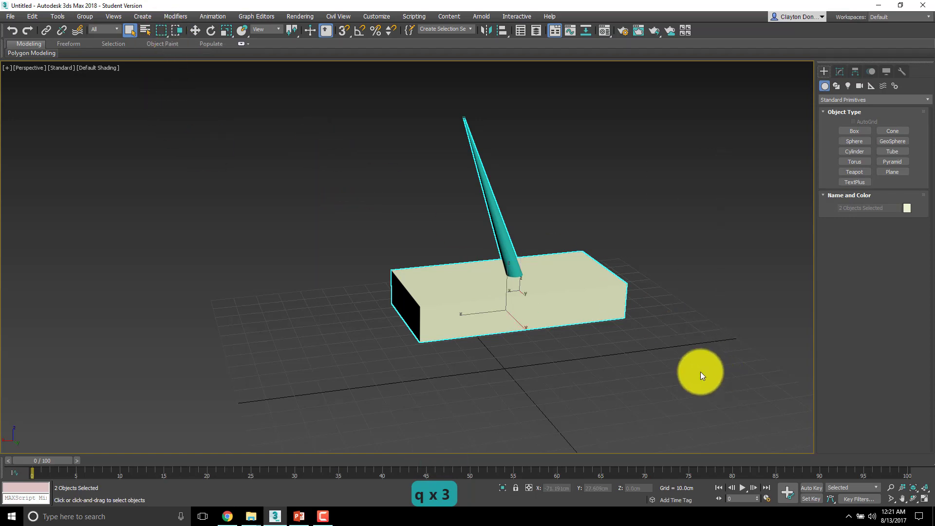
Step: Choose the rectangular selection region and select the cone and box together, and each one individually
left_click(159, 30)
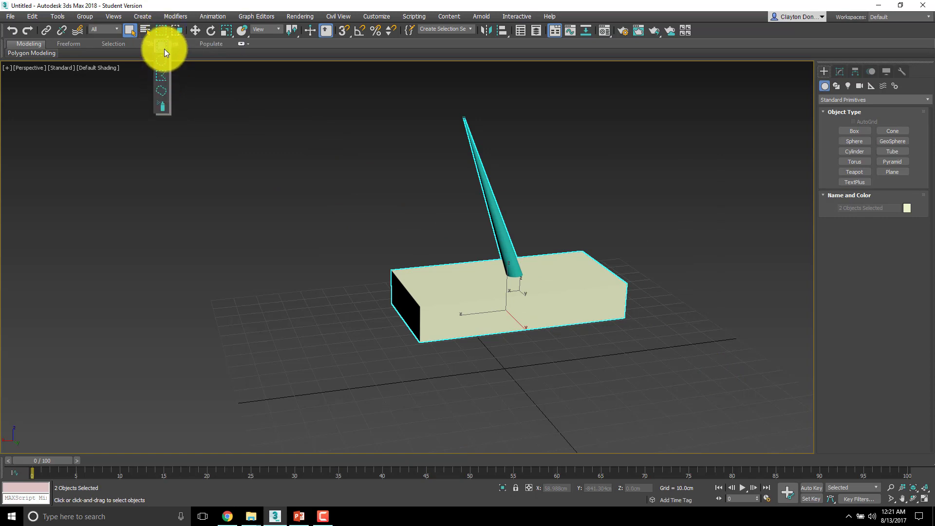
left_click(164, 50)
left_click_drag(303, 130, 756, 417)
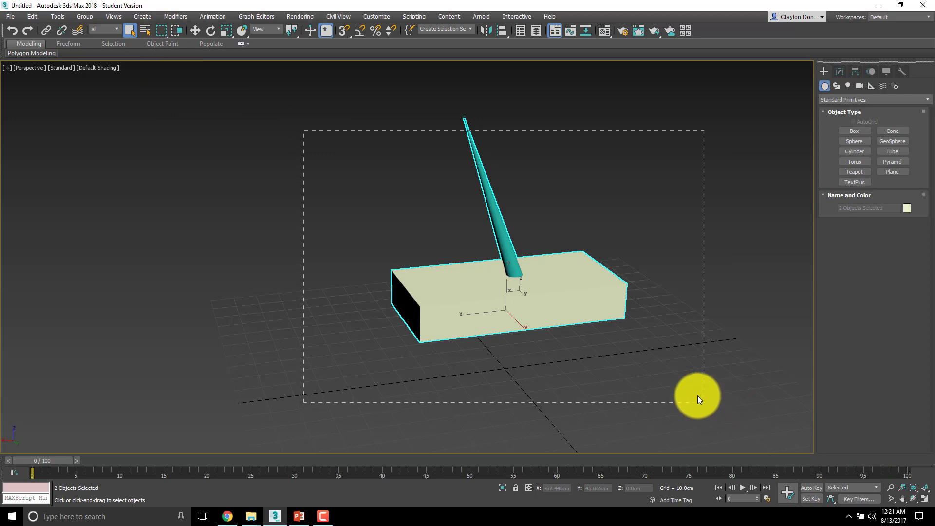
left_click_drag(698, 395, 698, 397)
middle_click_drag(594, 272, 502, 261)
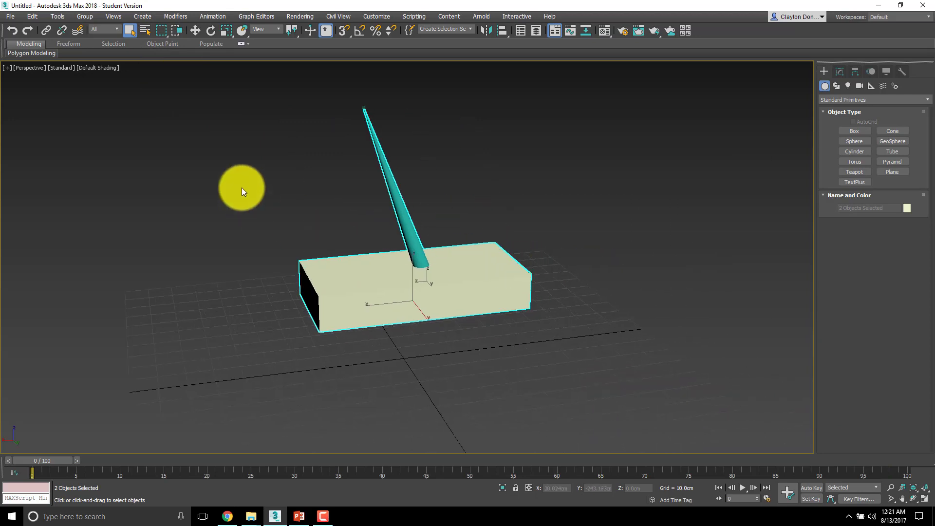
left_click_drag(241, 185, 642, 361)
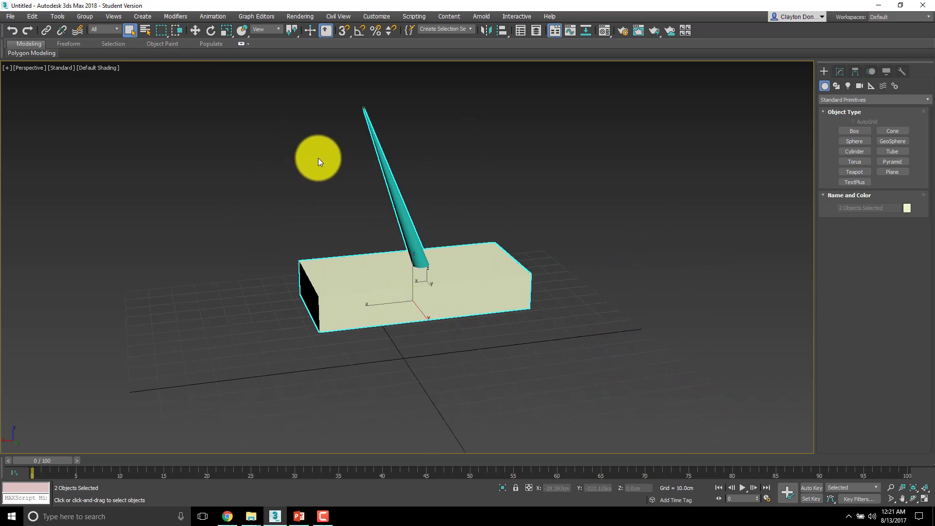
left_click(392, 188)
left_click(330, 302)
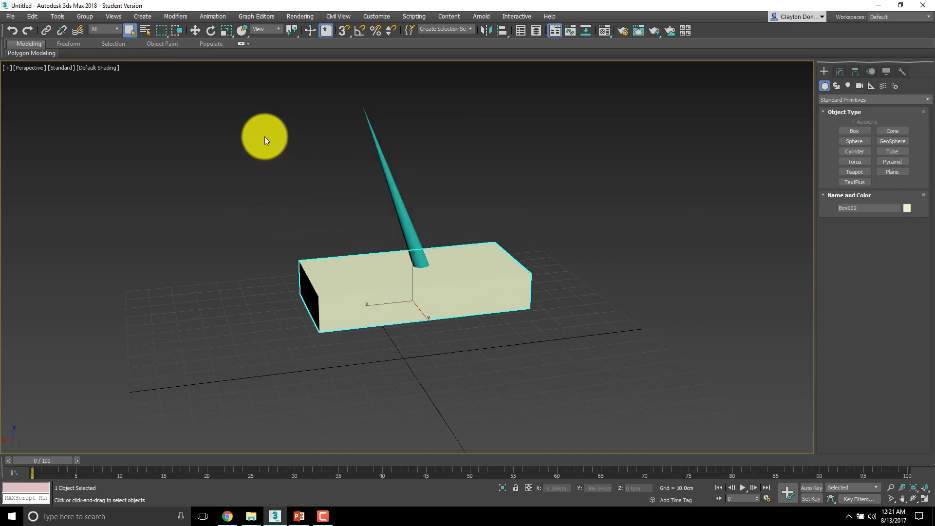
Step: Switch region selection from Crossing to Window mode and select only the box by enclosing it completely
left_click(176, 32)
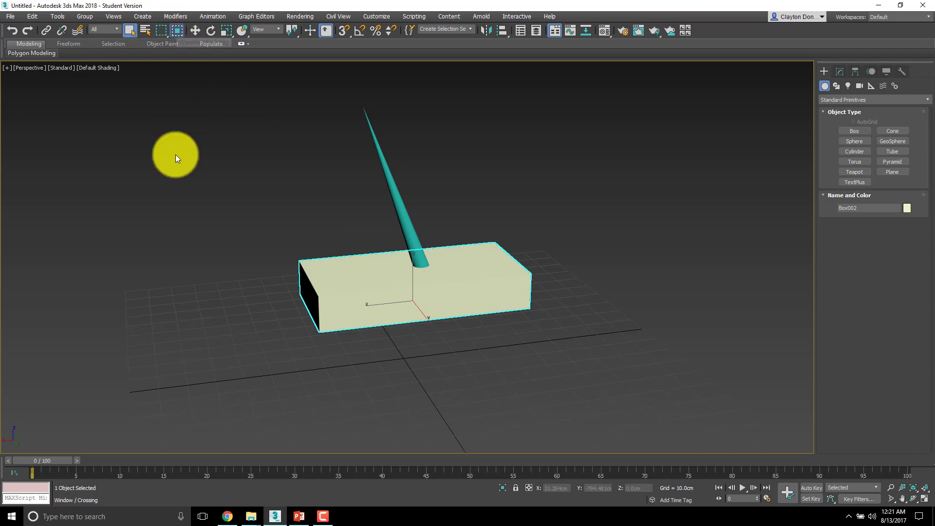
left_click(424, 161)
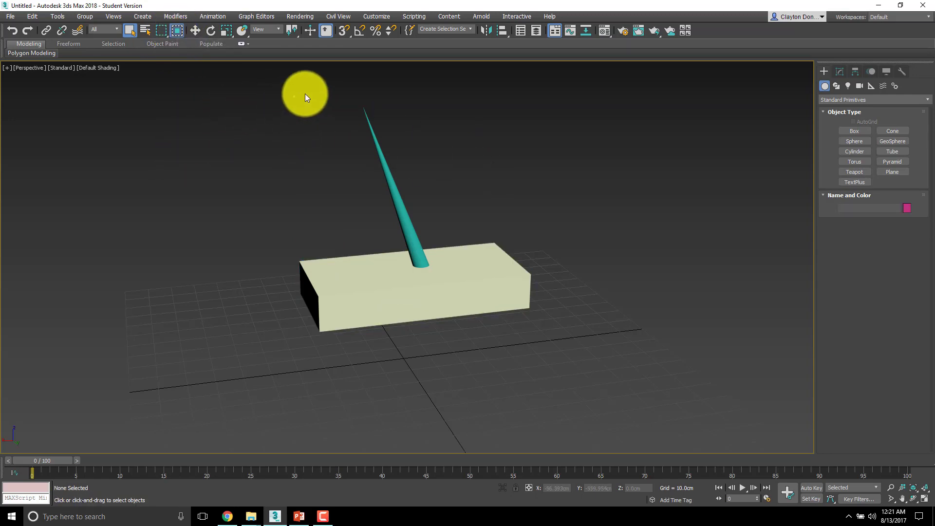
left_click_drag(411, 198, 422, 243)
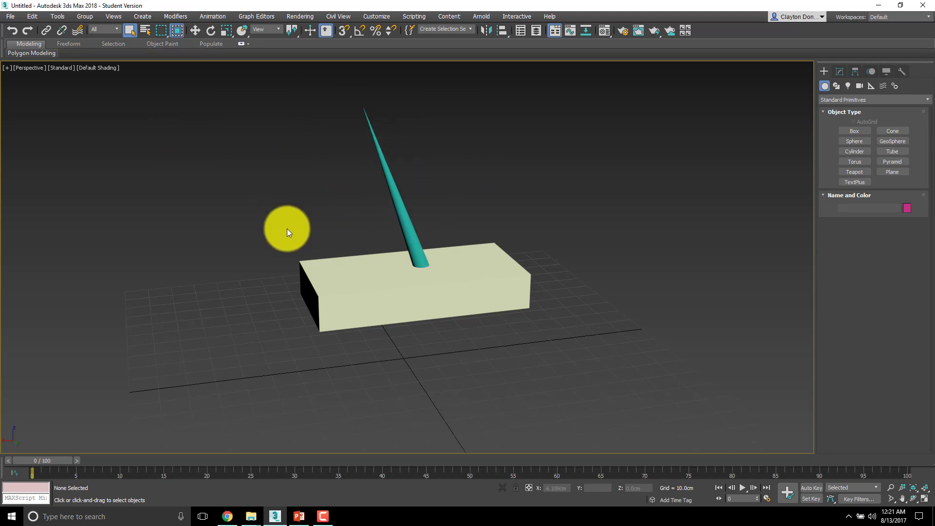
left_click_drag(613, 372, 611, 371)
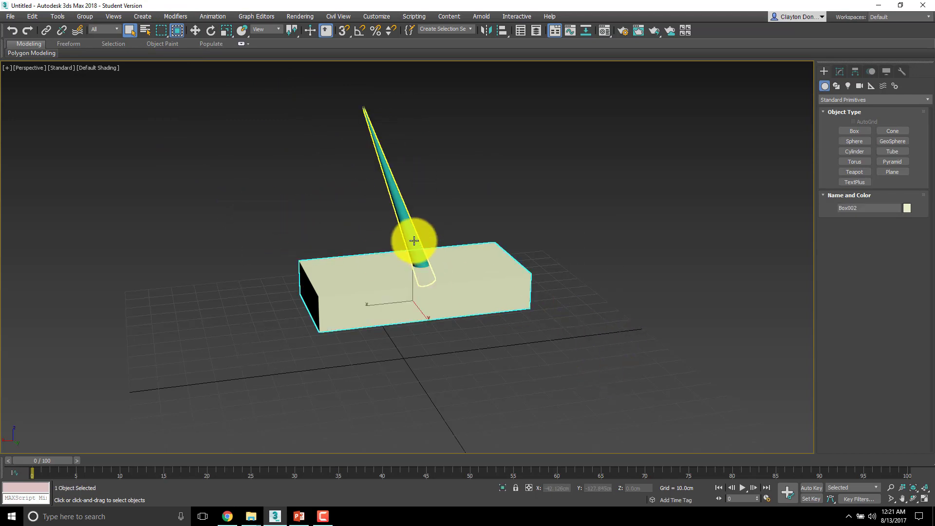
Step: Clear the selection and practise fully enclosing the cone, the box and both objects with rectangular selection regions
left_click(481, 184)
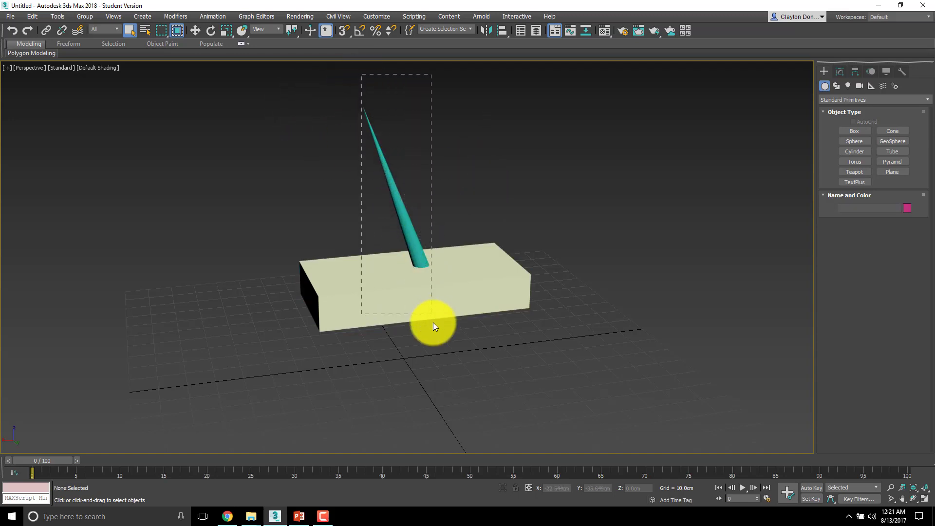
left_click_drag(449, 370, 450, 368)
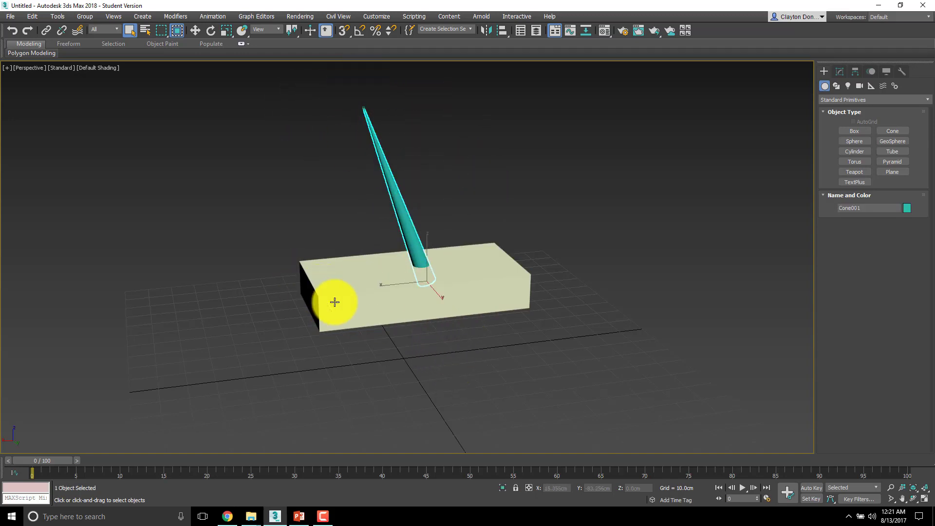
left_click_drag(341, 81, 445, 344)
left_click_drag(259, 232, 613, 391)
left_click_drag(211, 79, 645, 401)
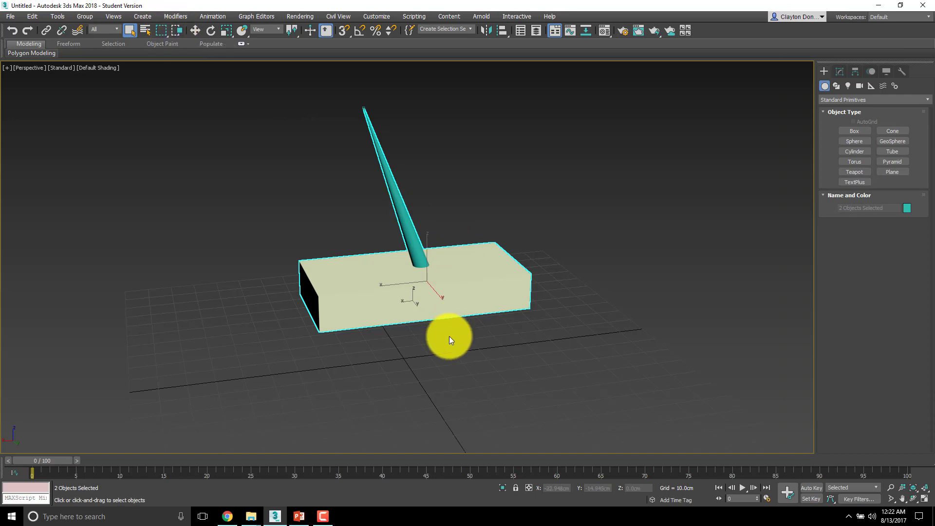
Step: Switch to the circular selection region and select the cone and the box with circles drawn across them
key("q")
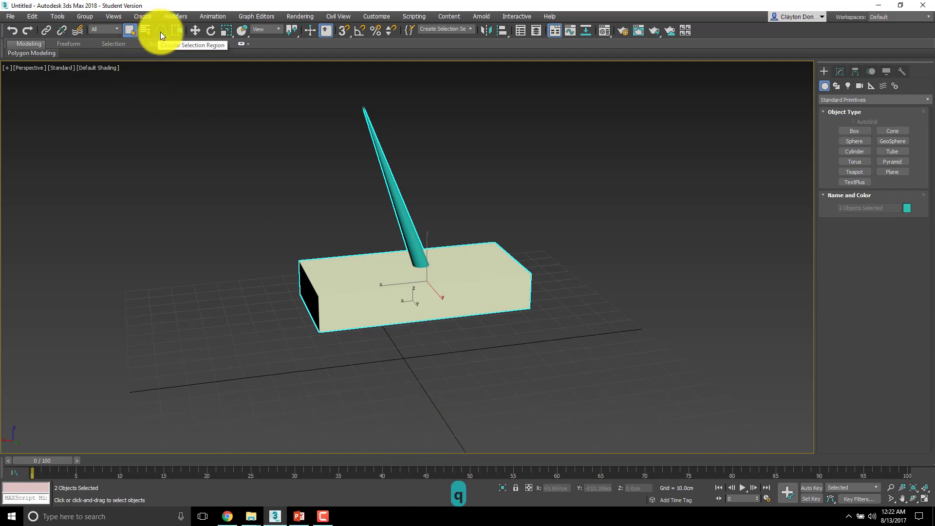
left_click_drag(354, 216, 428, 306)
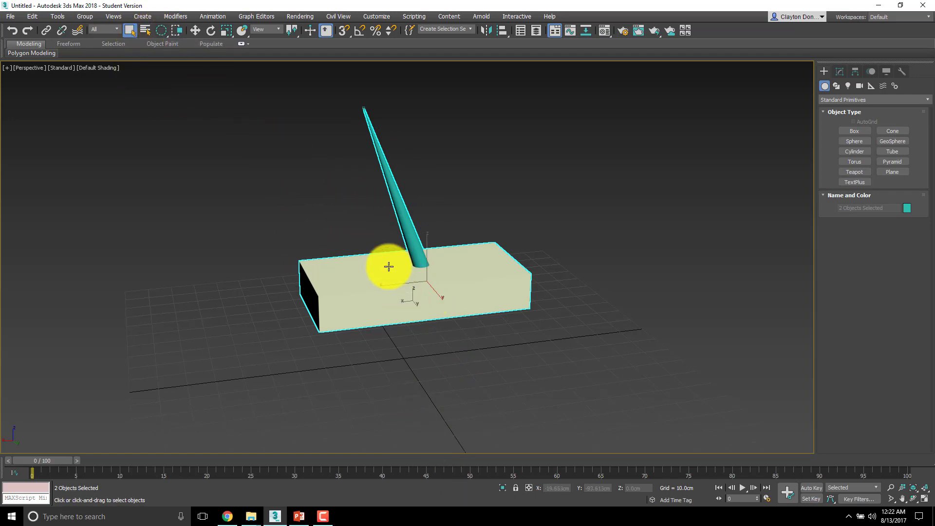
left_click(385, 240)
left_click_drag(385, 241, 470, 348)
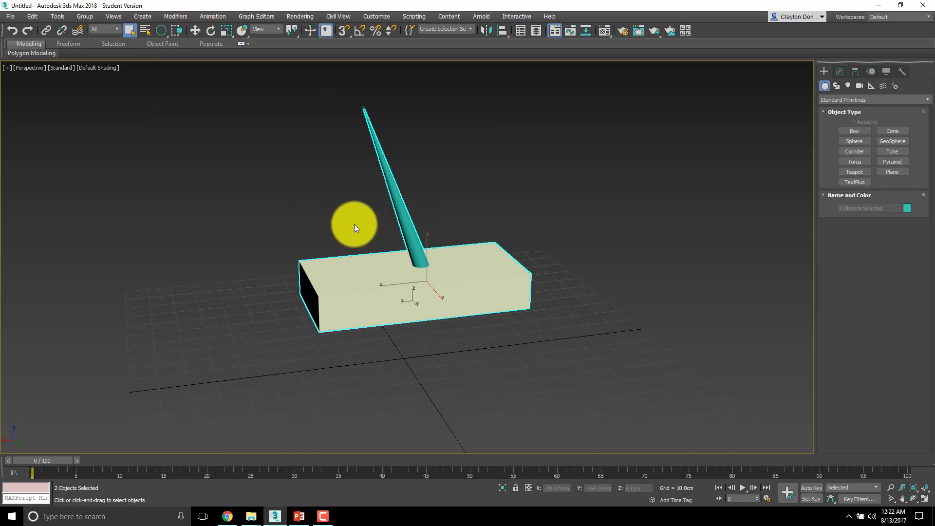
Step: Switch to the fence selection region and draw closed polygons, first across both objects and again across only the box
key("q")
left_click_drag(336, 186, 585, 194)
left_click(518, 363)
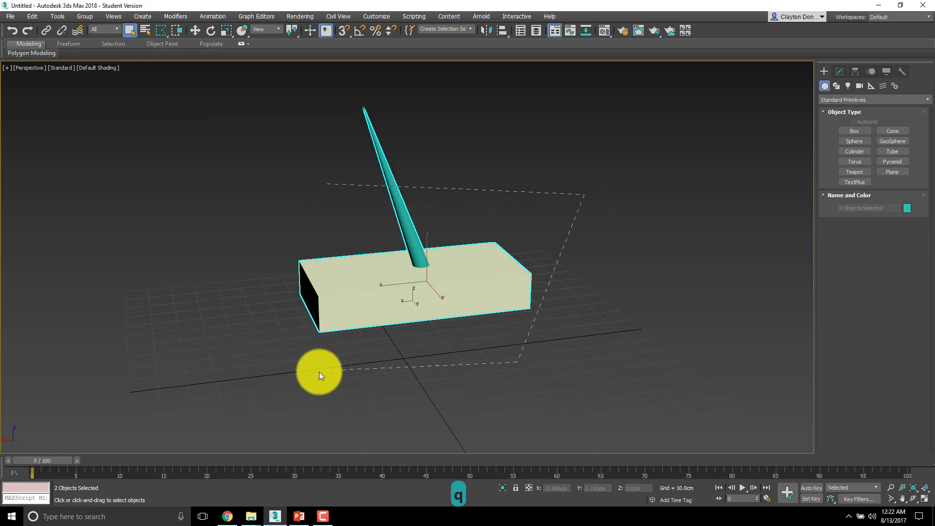
left_click(326, 183)
left_click(306, 200)
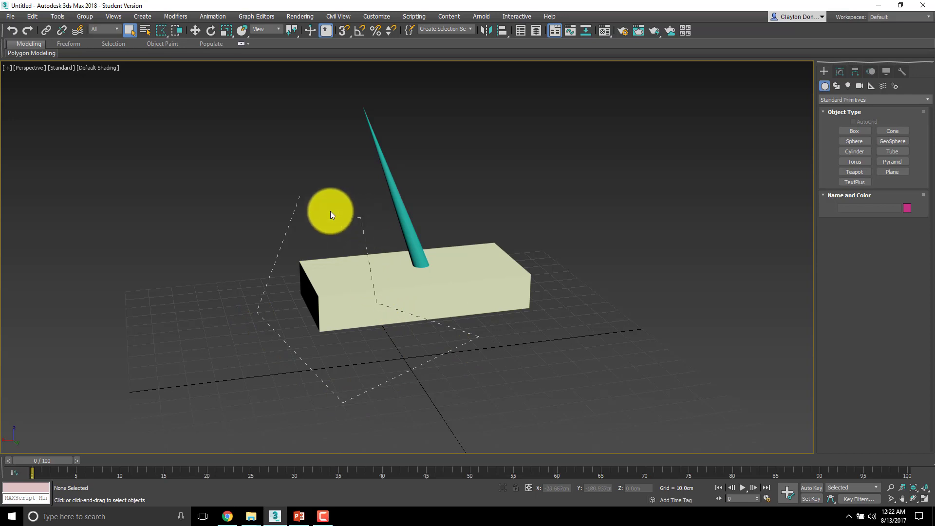
left_click(497, 265)
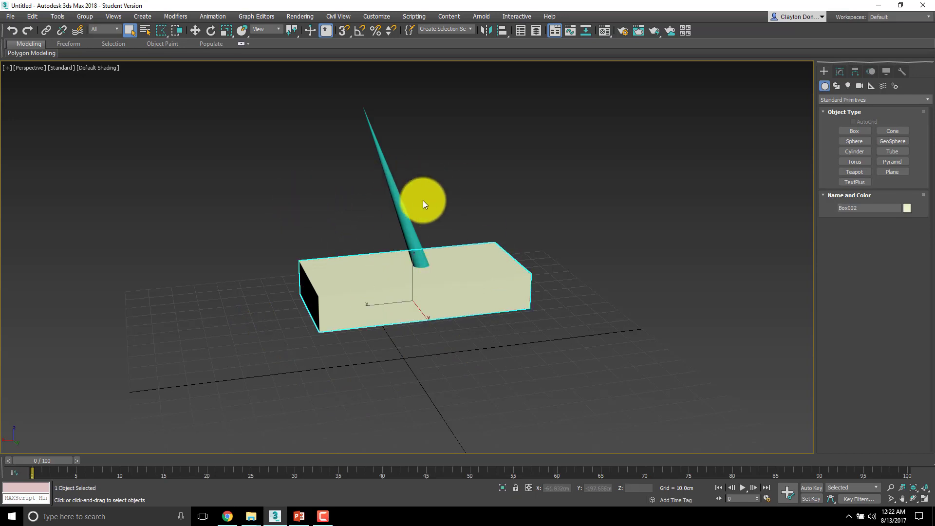
Step: Switch to the lasso selection region and select the cone and box with freehand outlines
key("q")
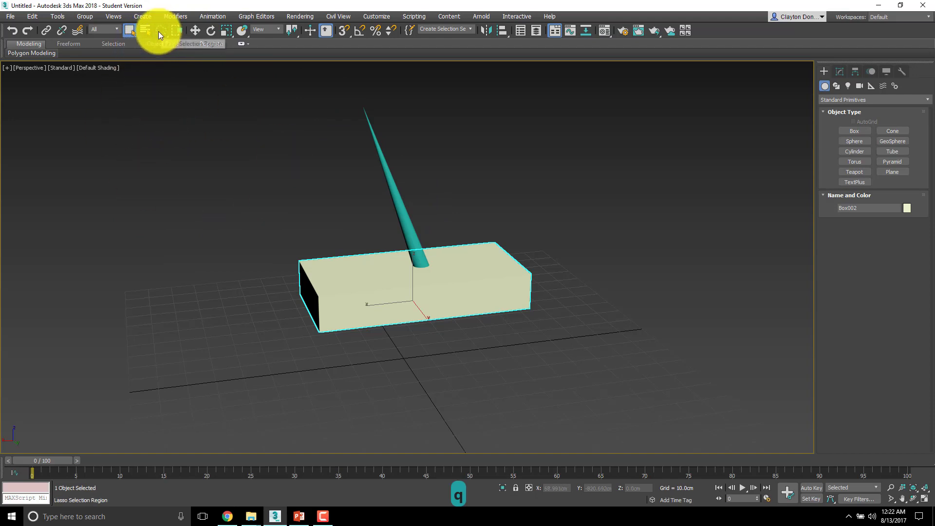
mouse_move(299, 101)
left_mouse_down()
mouse_move(356, 206)
mouse_move(188, 267)
mouse_move(520, 401)
mouse_move(534, 152)
left_mouse_up()
left_click_drag(442, 92, 441, 92)
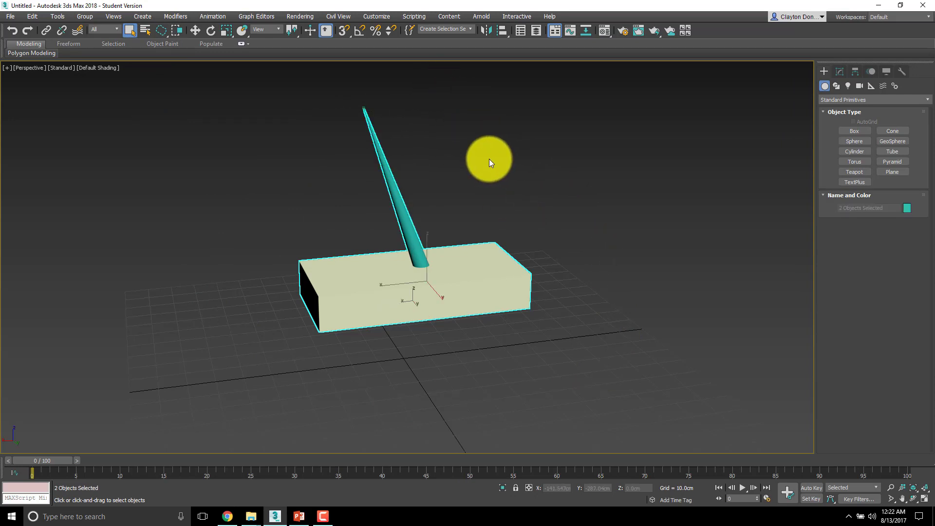
mouse_move(291, 165)
left_mouse_down()
mouse_move(600, 396)
mouse_move(680, 144)
left_mouse_up()
Step: Select the cone and box with the paint selection region, and reselect both after returning to the rectangular region
key("q")
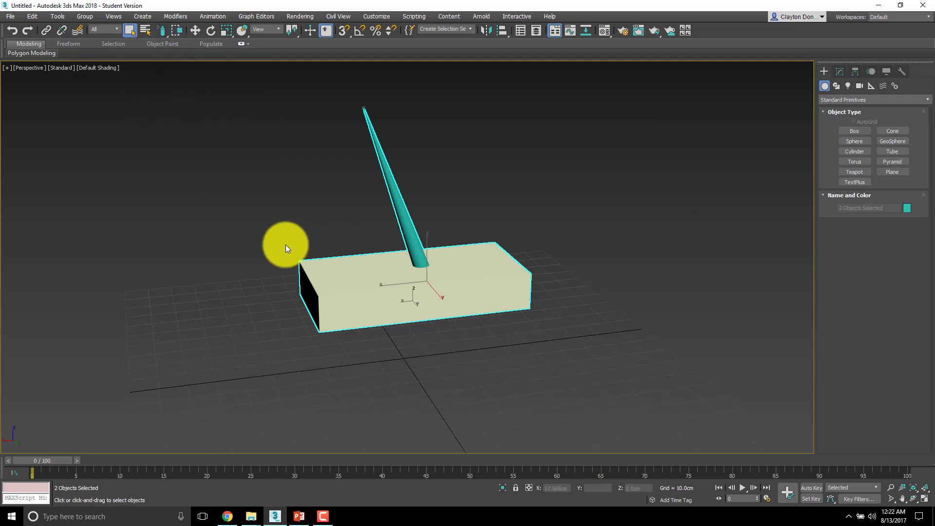
left_click(326, 203)
mouse_move(286, 245)
left_mouse_down()
mouse_move(310, 297)
mouse_move(414, 262)
mouse_move(352, 166)
left_mouse_up()
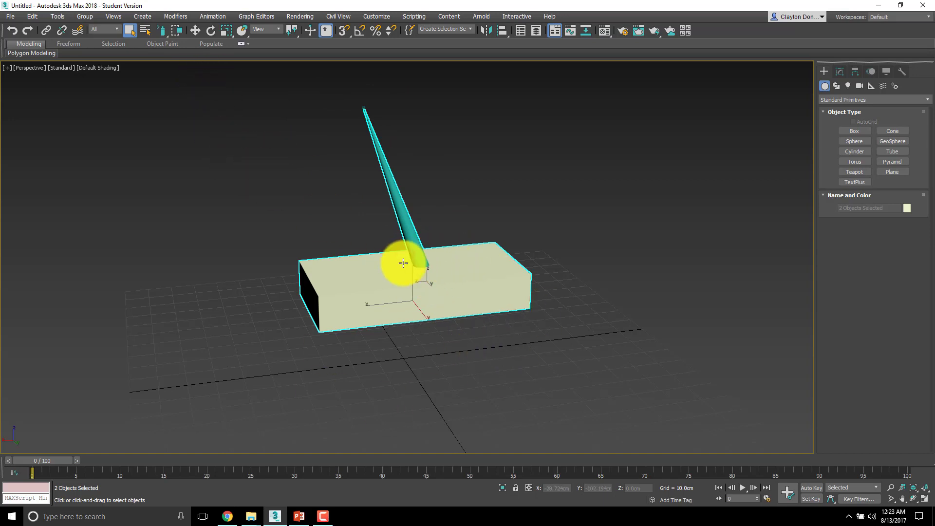
key("q")
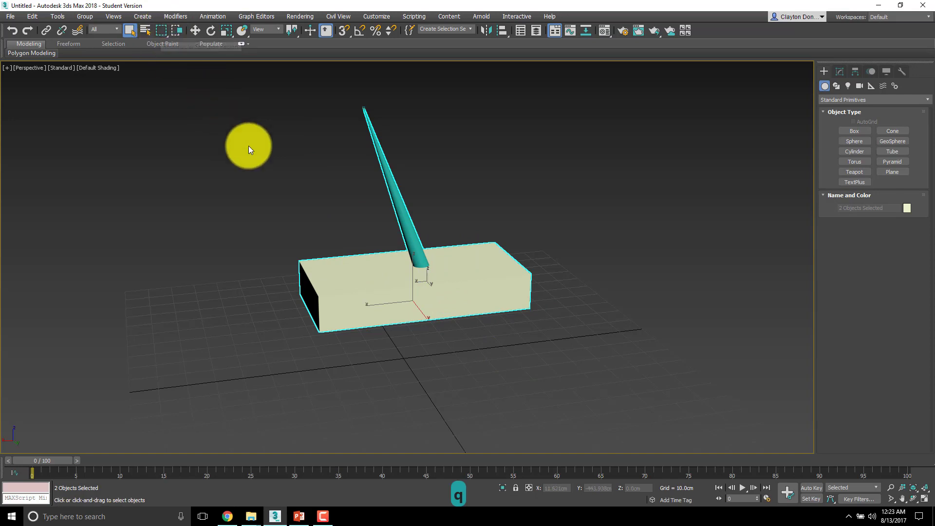
left_click_drag(226, 136, 618, 422)
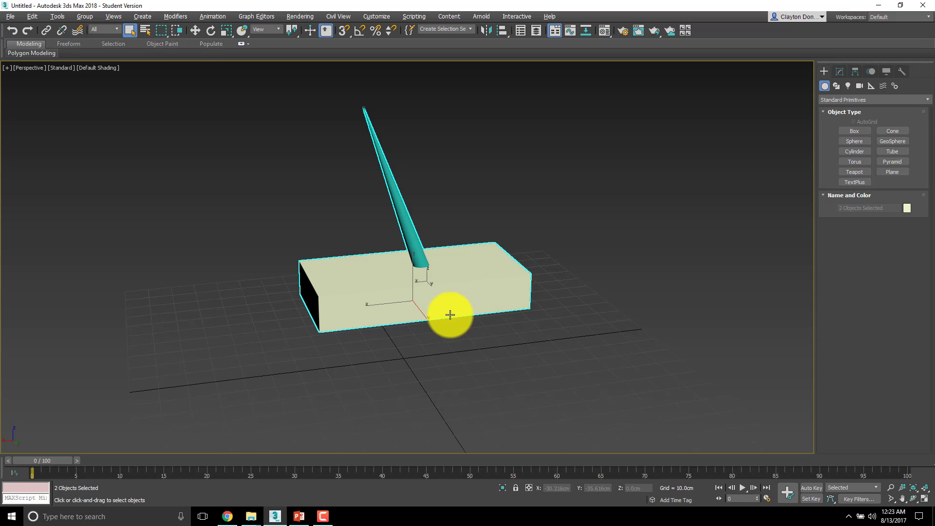
Step: Show all four viewports, activate Select and Move, and select the box alone and both objects by region in Perspective
key("alt+w")
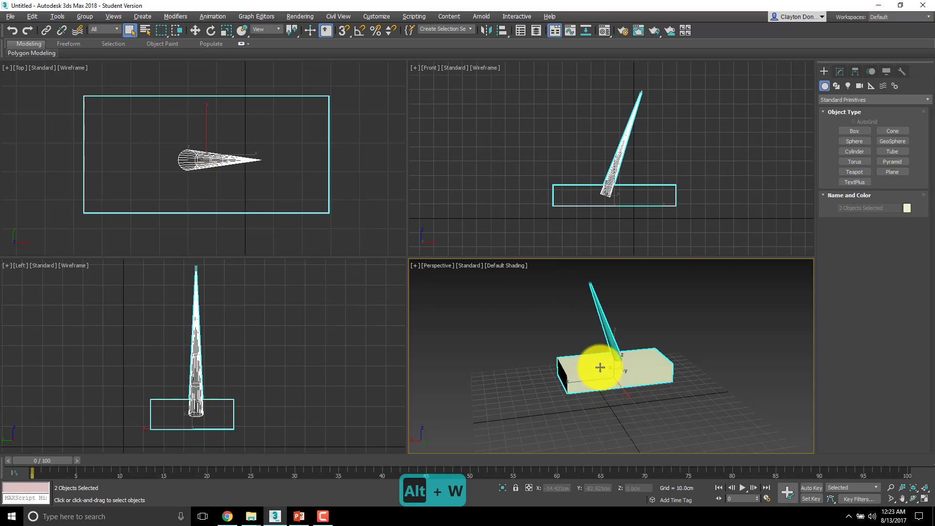
key("w")
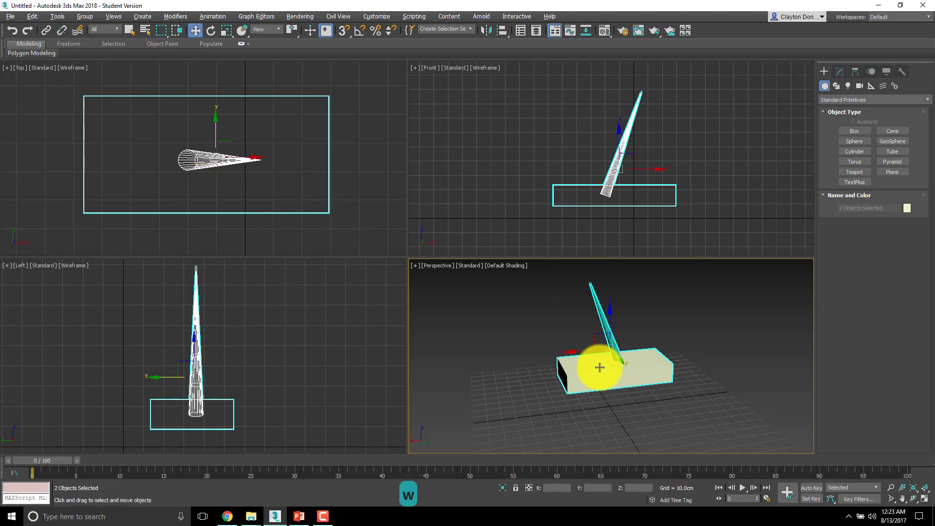
left_click(596, 375)
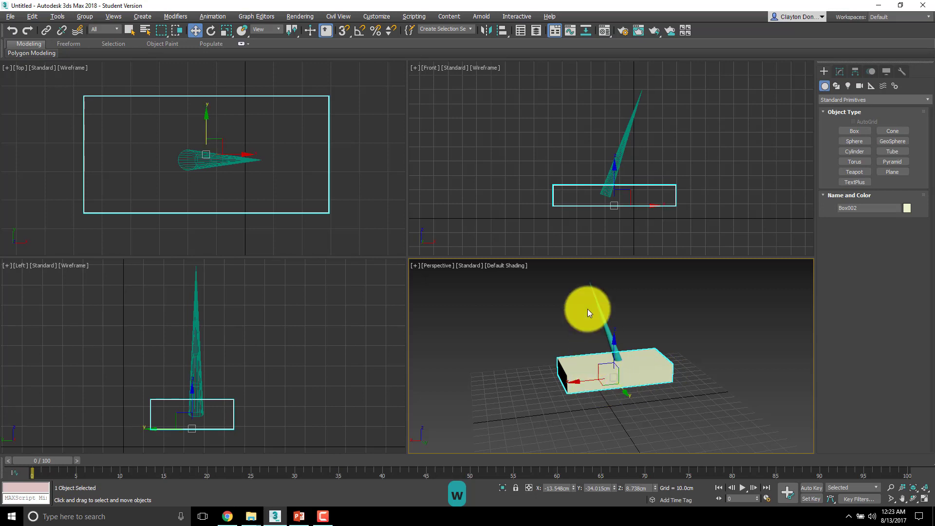
left_click_drag(738, 419, 736, 418)
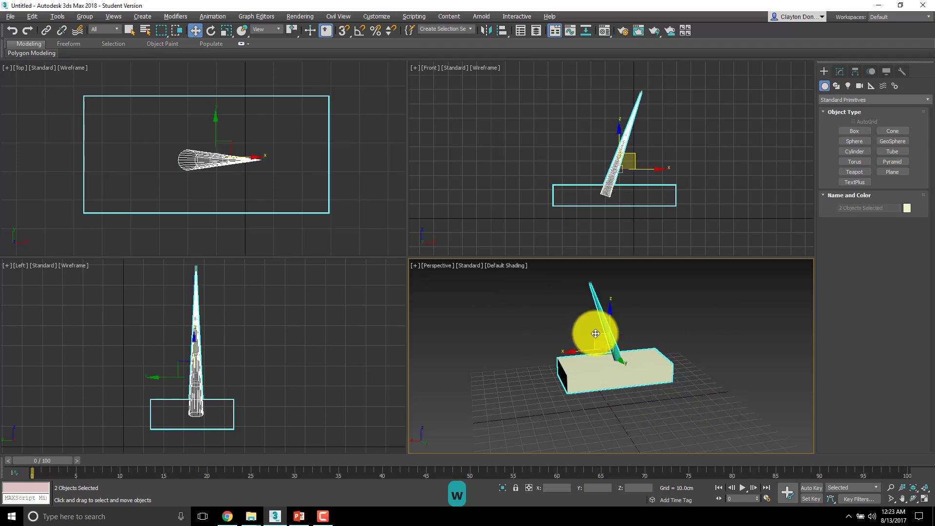
Step: Select the box alone and move it freely away from its place beneath the cone in the Perspective viewport
left_click_drag(591, 334, 610, 329)
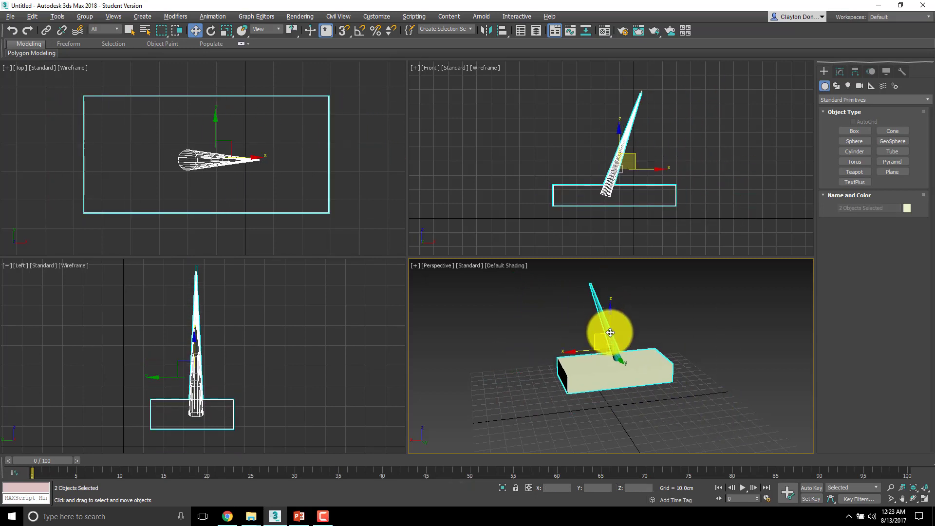
left_click(594, 371)
mouse_move(599, 367)
left_mouse_down()
mouse_move(522, 380)
mouse_move(612, 359)
mouse_move(606, 367)
mouse_move(589, 359)
mouse_move(596, 369)
left_mouse_up()
middle_click_drag(623, 382, 609, 382, "alt")
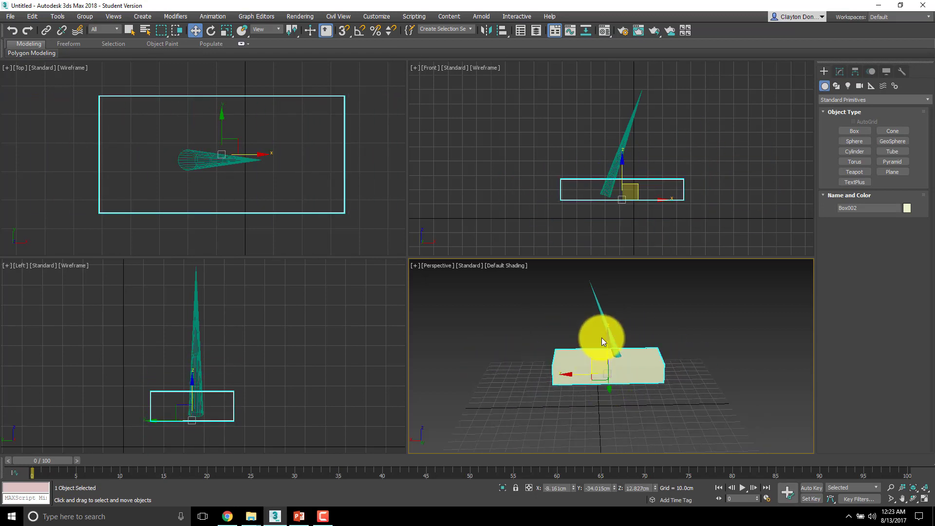
mouse_move(593, 363)
left_mouse_down()
mouse_move(543, 359)
mouse_move(630, 362)
mouse_move(526, 359)
mouse_move(599, 349)
mouse_move(614, 334)
mouse_move(597, 320)
mouse_move(436, 390)
mouse_move(577, 375)
mouse_move(598, 416)
mouse_move(593, 359)
mouse_move(583, 378)
mouse_move(595, 411)
mouse_move(626, 403)
mouse_move(612, 404)
mouse_move(621, 386)
mouse_move(614, 423)
mouse_move(621, 385)
mouse_move(633, 389)
mouse_move(528, 388)
mouse_move(648, 366)
mouse_move(611, 390)
mouse_move(626, 383)
mouse_move(560, 379)
mouse_move(618, 376)
mouse_move(570, 378)
mouse_move(601, 394)
mouse_move(599, 355)
mouse_move(555, 382)
mouse_move(595, 380)
left_mouse_up()
right_click(582, 378)
Step: Delete the cone and box together using a region selection, and maximize the Perspective viewport
left_click_drag(540, 331, 718, 408)
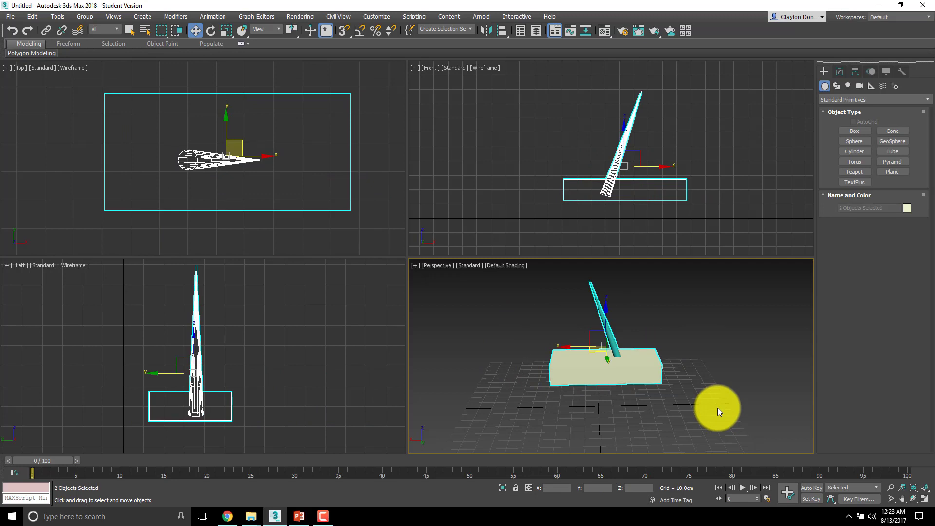
key("Delete")
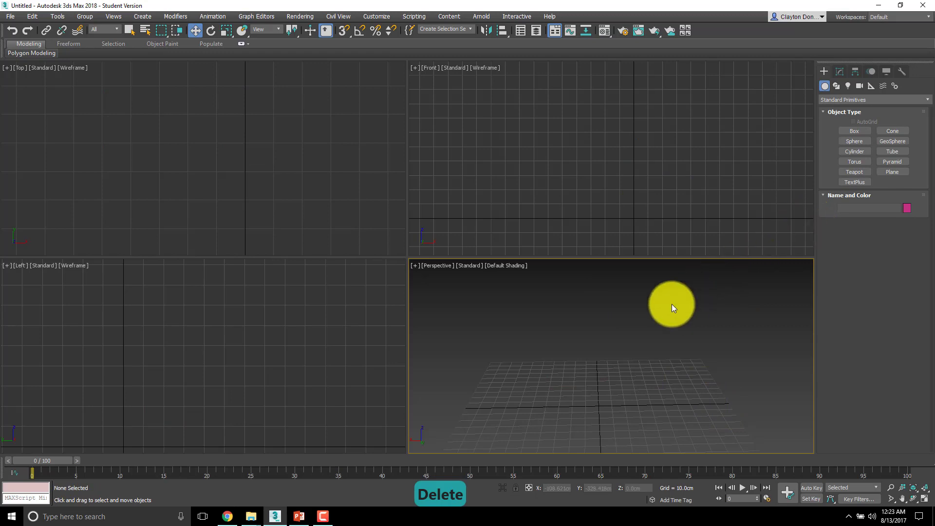
key("alt+w")
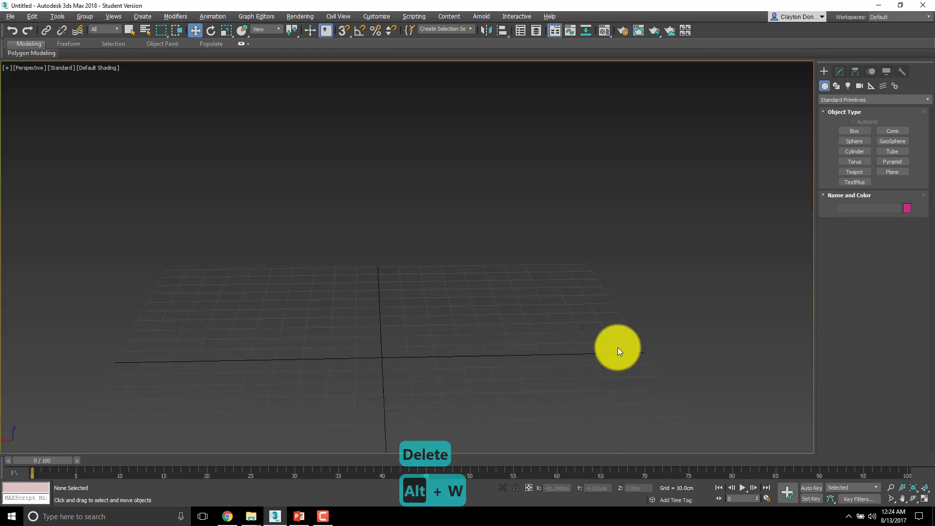
middle_click_drag(400, 279, 416, 249, "alt")
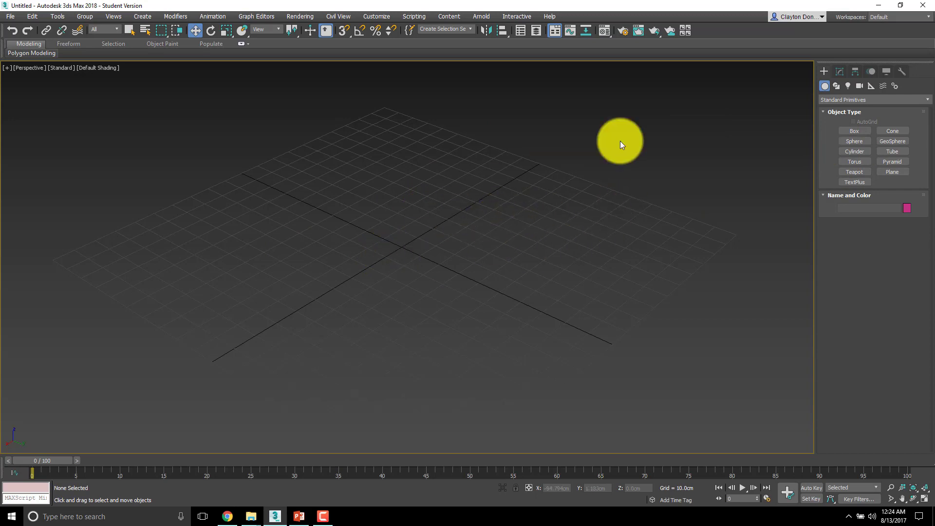
Step: Turn on grid snapping and create a sphere with a radius of about 67 cm centred on the grid origin
left_click(856, 142)
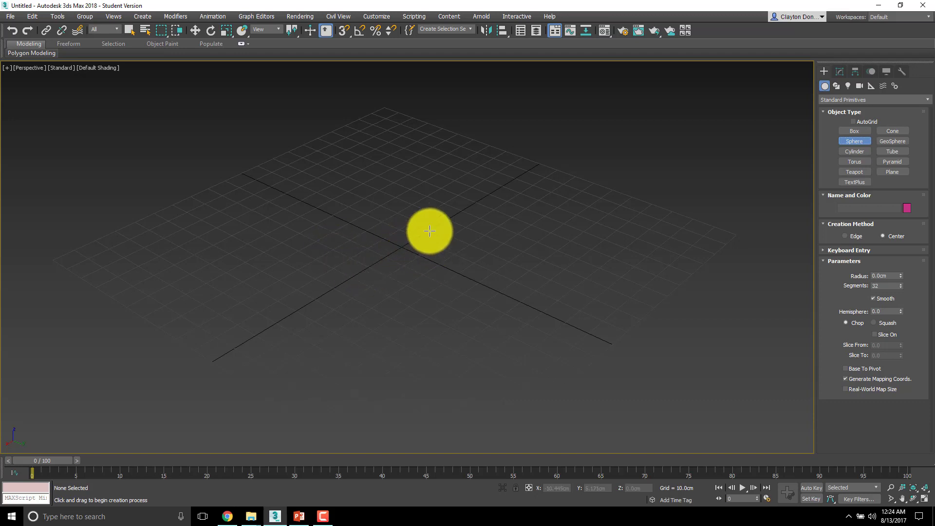
key("s")
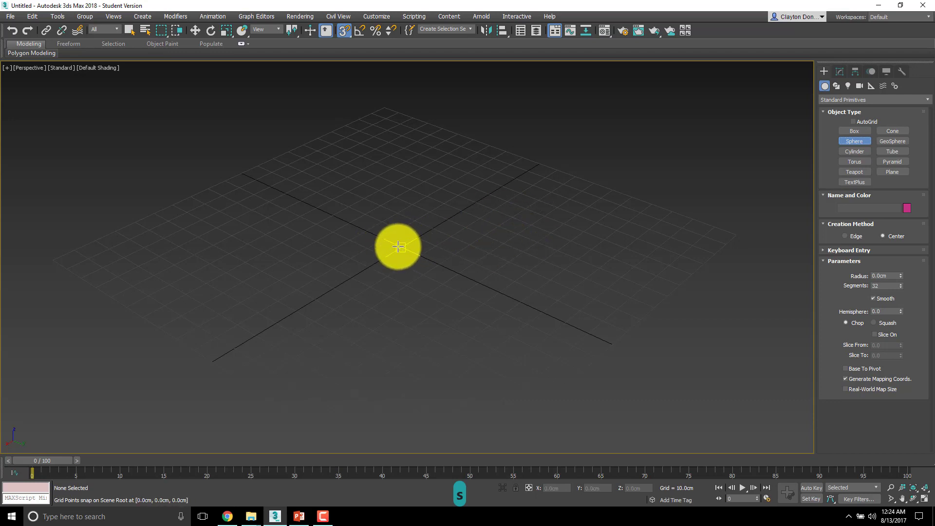
left_click_drag(402, 248, 559, 272)
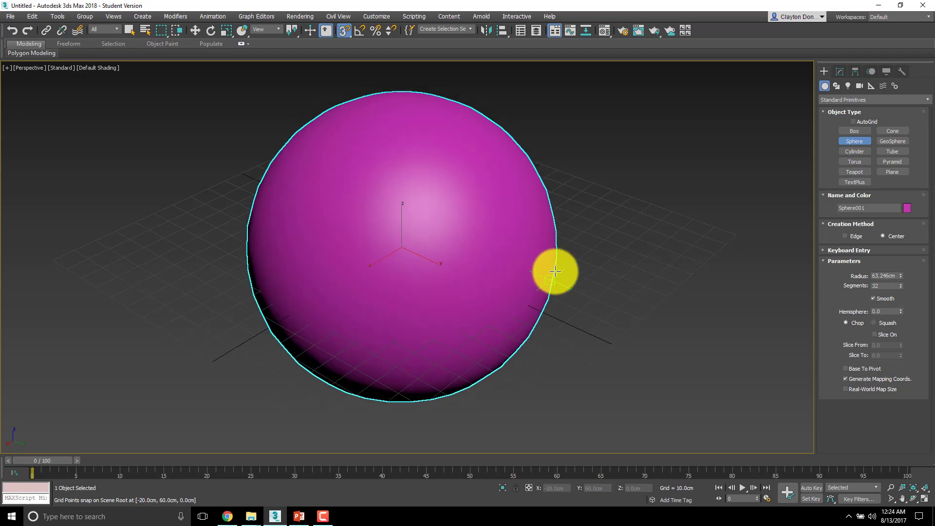
middle_click_drag(565, 267, 480, 208, "alt")
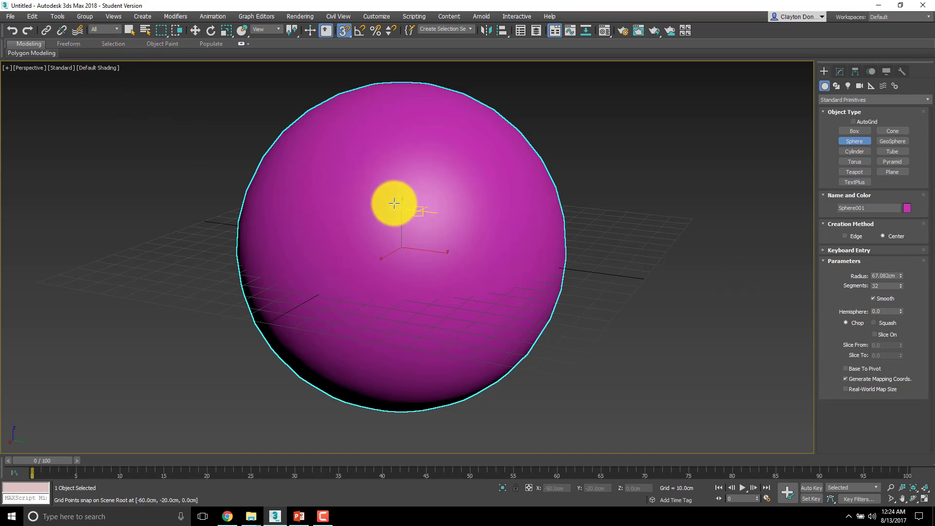
mouse_move(392, 202)
middle_mouse_down("alt")
mouse_move(430, 203)
mouse_move(453, 244)
mouse_move(375, 161)
mouse_move(387, 198)
middle_mouse_up("alt")
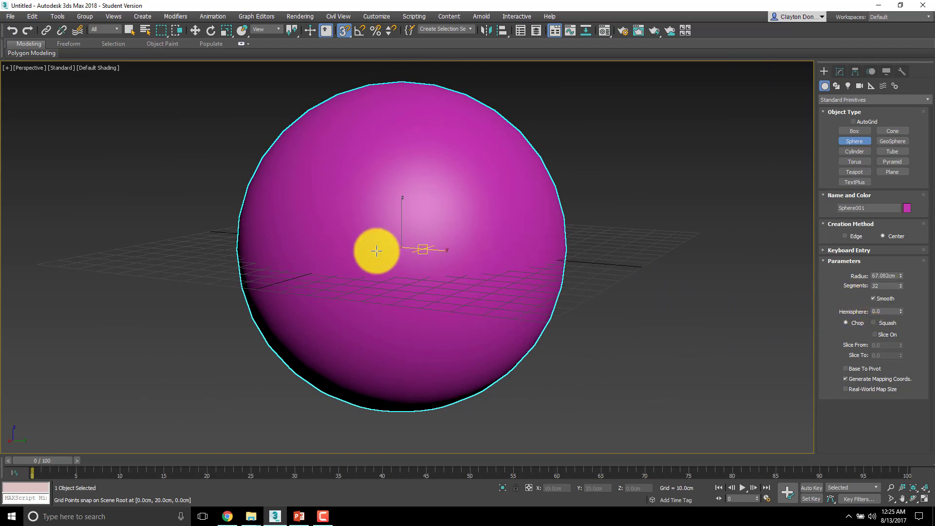
middle_click_drag(376, 250, 335, 243, "alt")
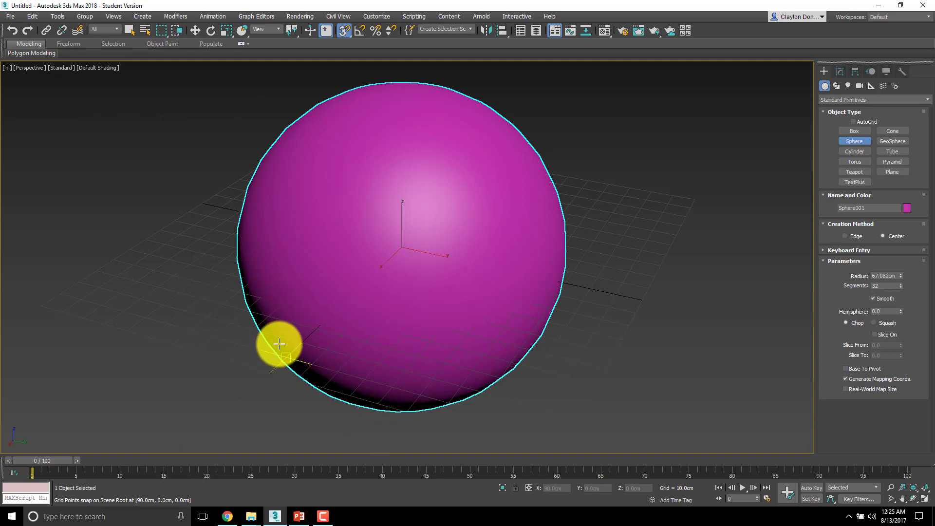
Step: Show the polygon statistics in the Perspective viewport and display the sphere with edged faces
key("7")
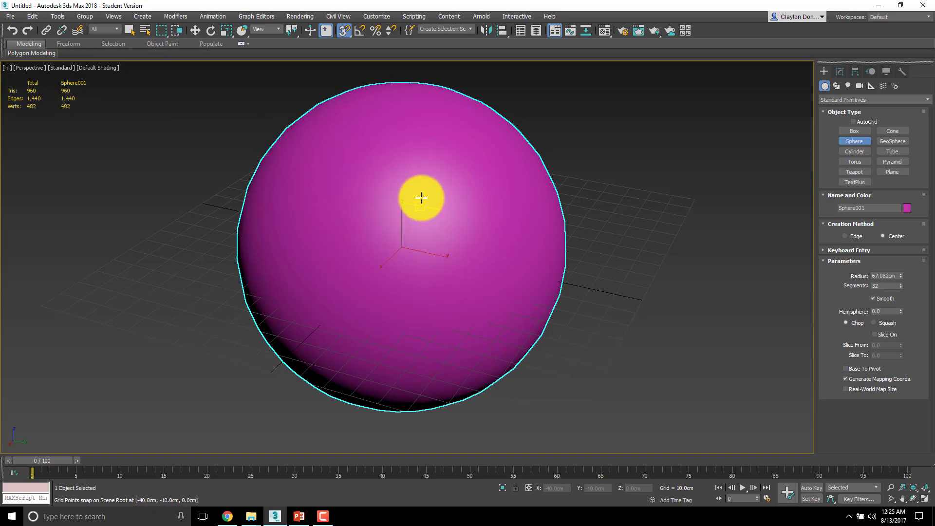
left_click(102, 68)
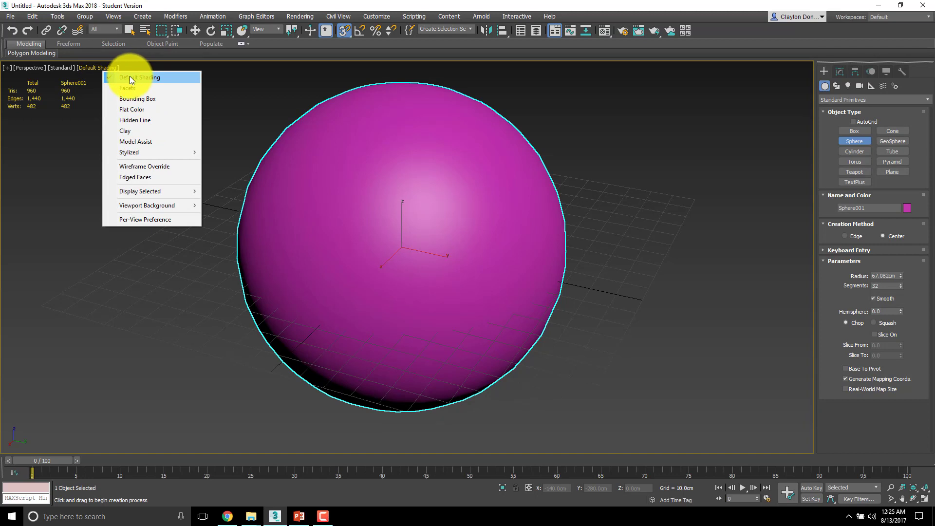
left_click(142, 178)
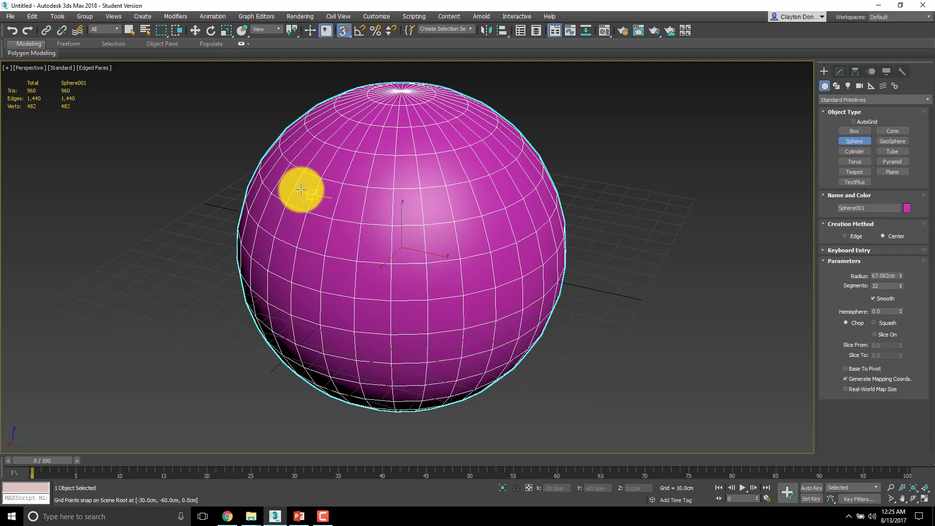
middle_click_drag(429, 166, 468, 156, "alt")
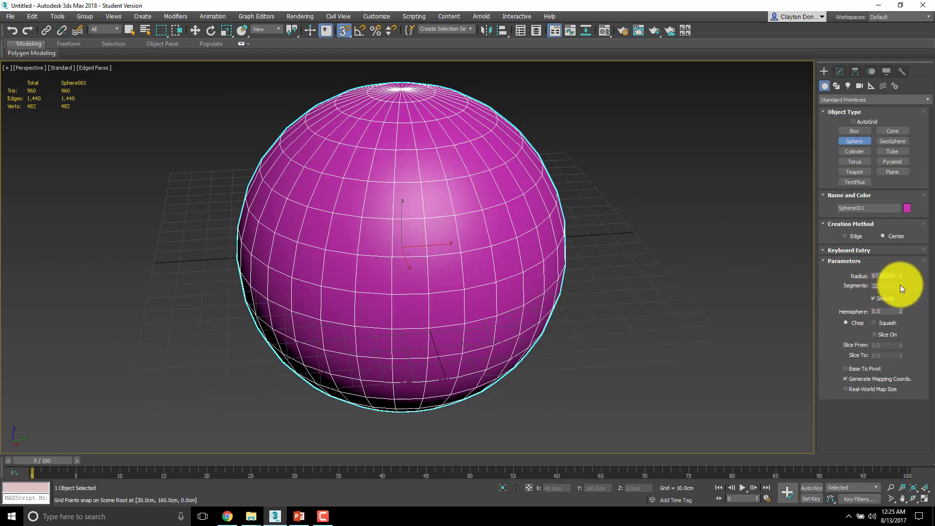
Step: Raise the sphere's segments first to 64 and again to 128
left_click(887, 286)
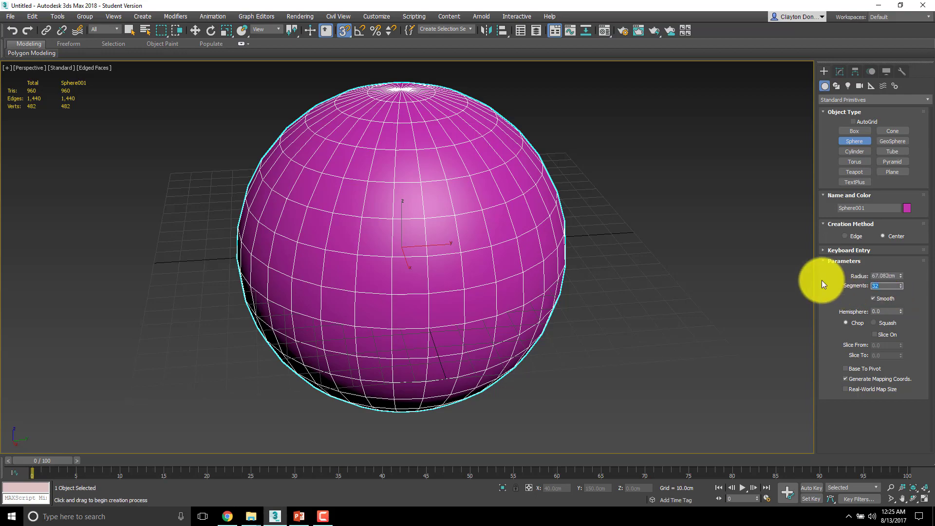
type("64")
key("Return")
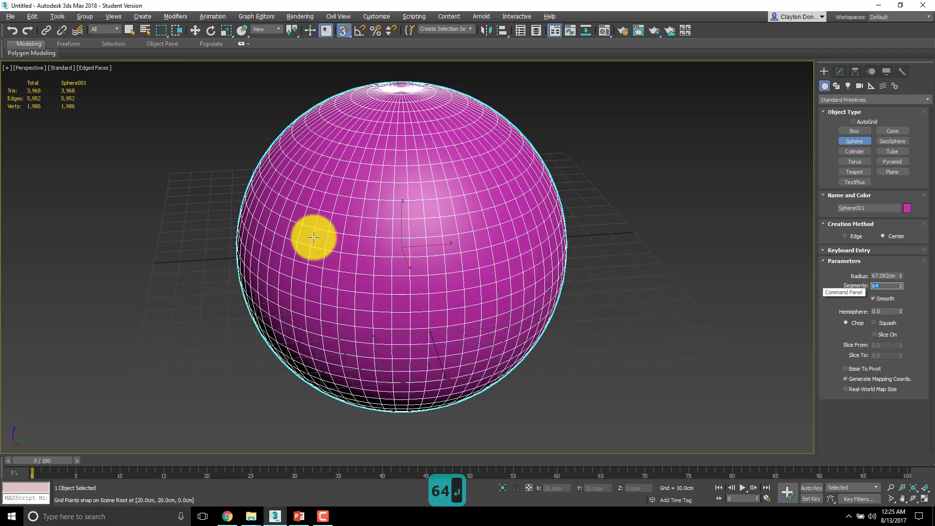
middle_click_drag(313, 237, 204, 195, "alt")
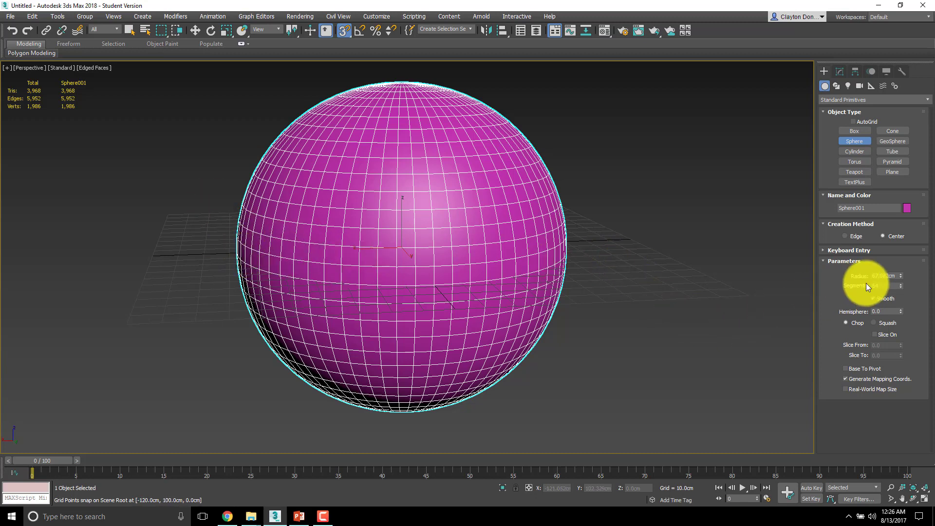
double_click(885, 285)
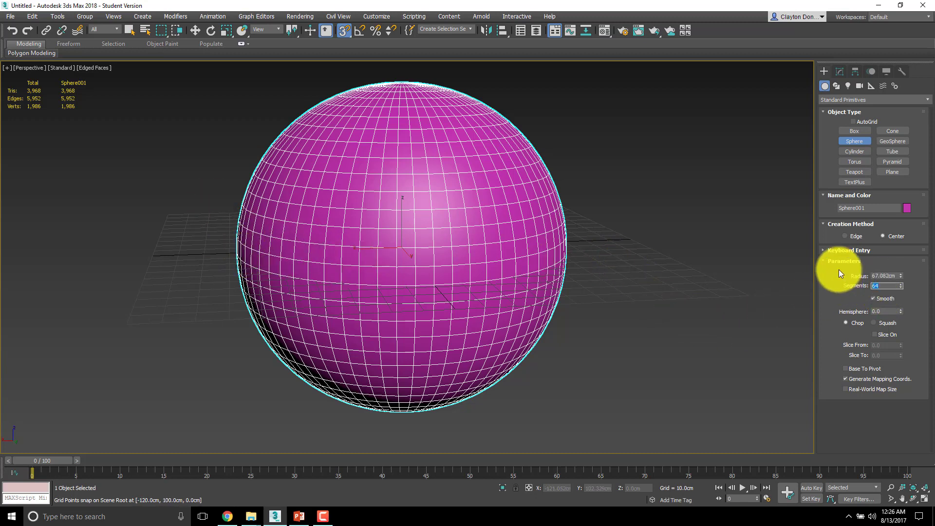
type("128")
key("Return")
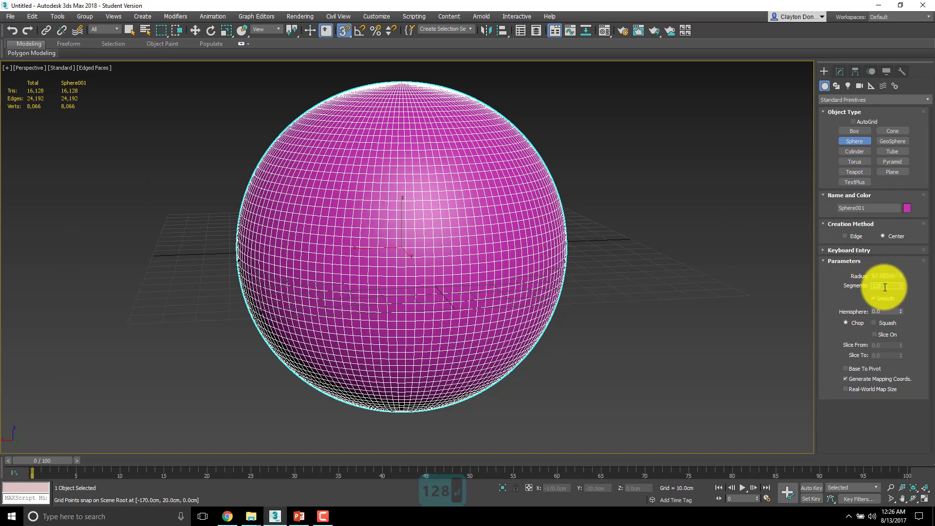
Step: Try to set the sphere's segments to 512 and inspect the mesh around its pole
type("512")
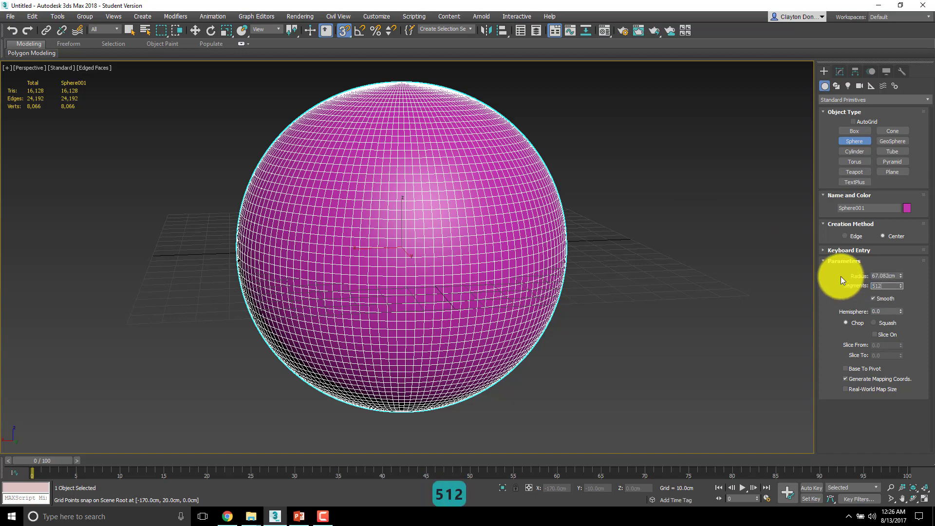
key("Return")
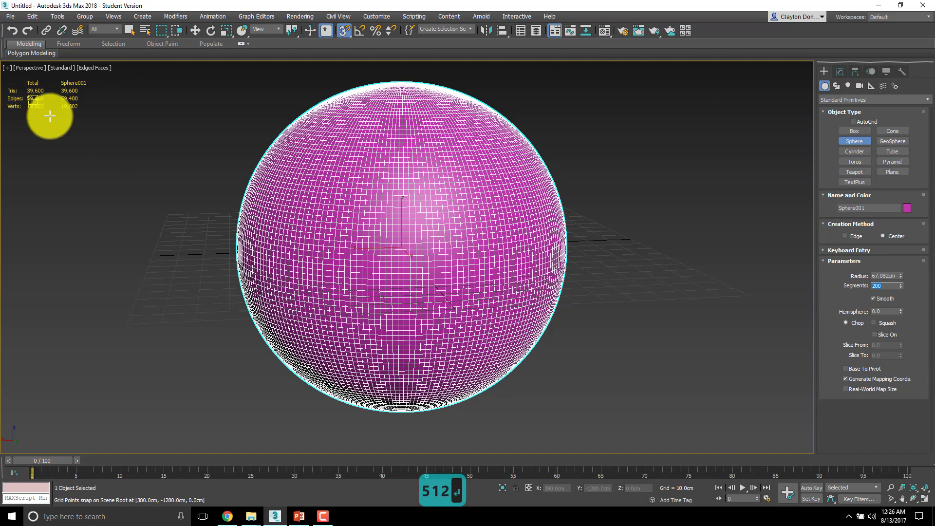
middle_click_drag(264, 243, 416, 155, "alt")
scroll(428, 226, "up", 6)
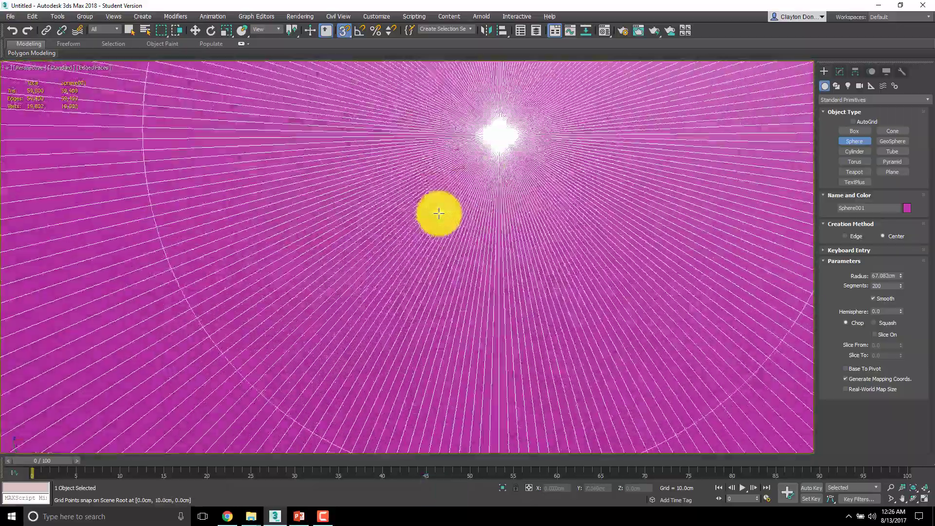
scroll(438, 217, "down", 5)
scroll(440, 223, "down", 5)
middle_click_drag(438, 226, 439, 266, "alt")
scroll(439, 266, "up", 5)
scroll(430, 252, "down", 2)
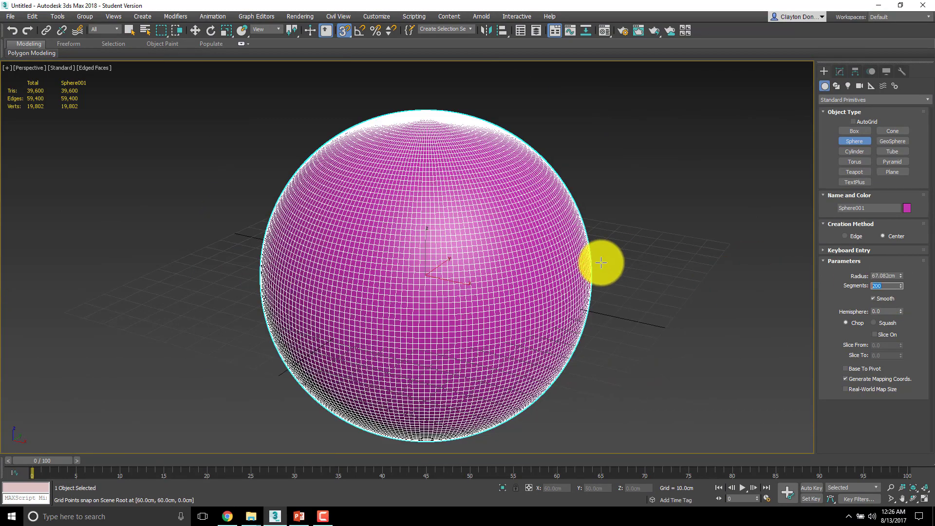
middle_click_drag(601, 263, 568, 224)
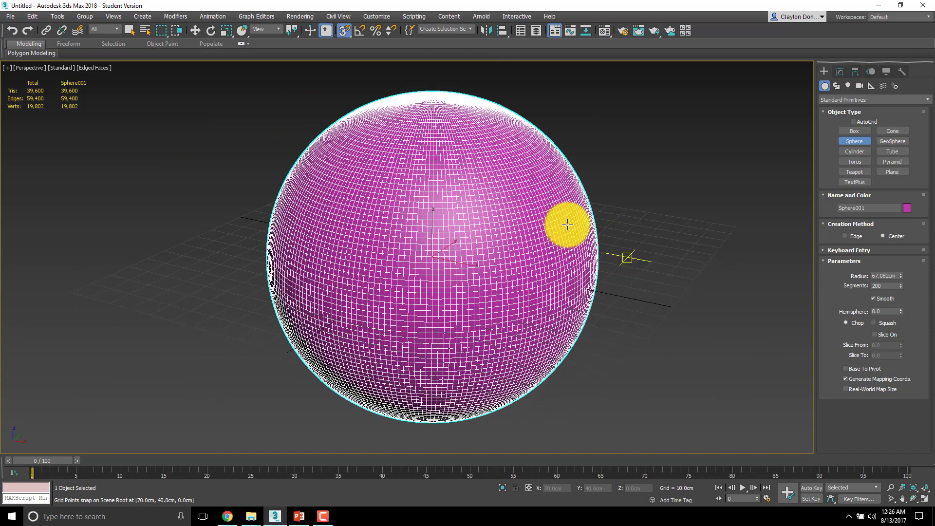
Step: Turn off edged faces and inspect the shaded sphere from several angles
left_click(105, 68)
left_click(135, 175)
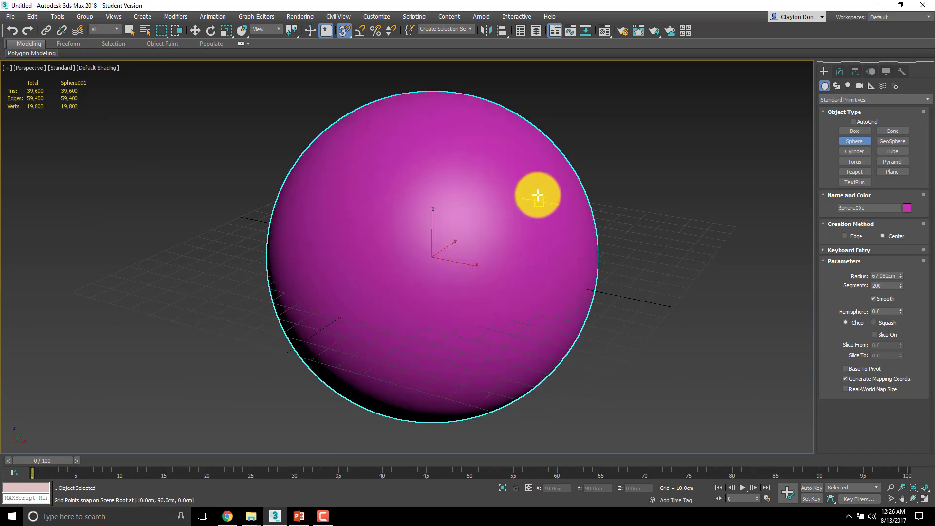
middle_click_drag(537, 196, 478, 200, "alt")
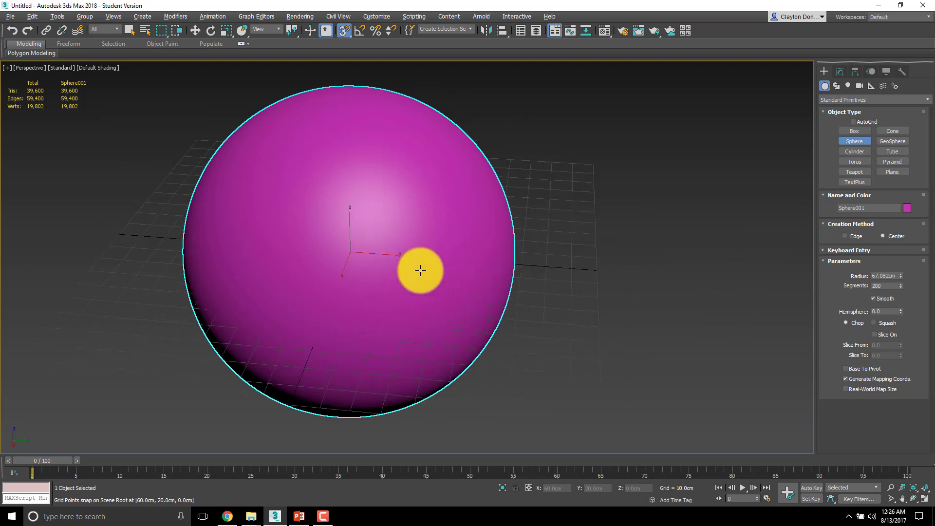
mouse_move(420, 270)
middle_mouse_down("alt")
mouse_move(443, 292)
mouse_move(411, 202)
mouse_move(384, 266)
mouse_move(493, 278)
middle_mouse_up("alt")
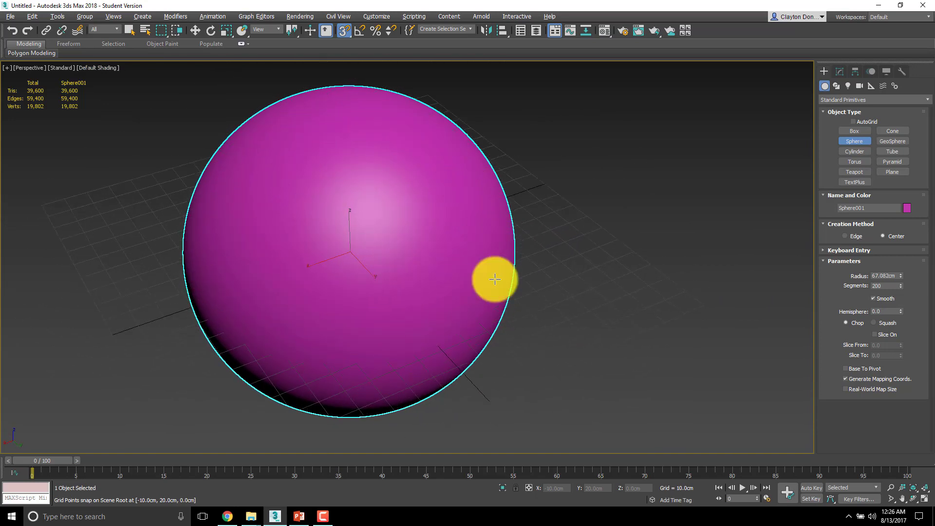
Step: Set the sphere's segments to 64 and inspect its smoothness from near and far
double_click(898, 286)
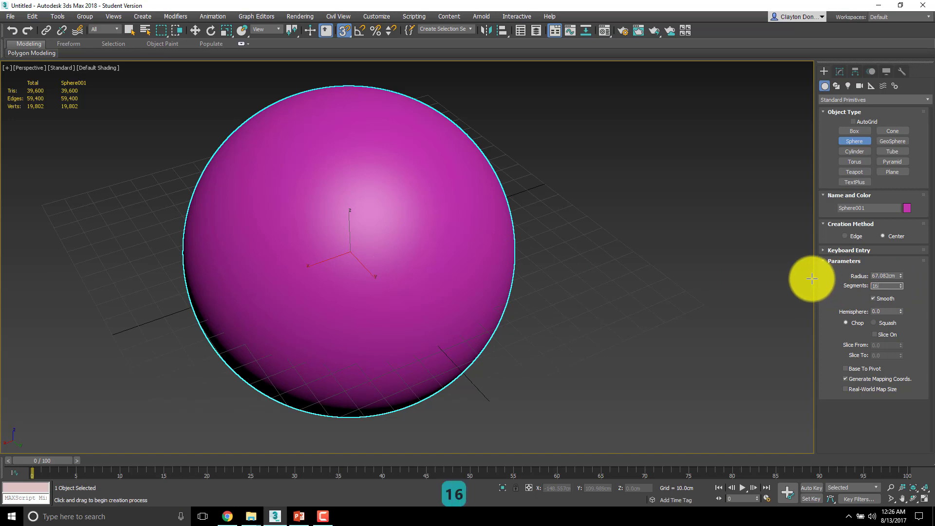
type("16")
key("BackSpace")
key("BackSpace")
key("BackSpace")
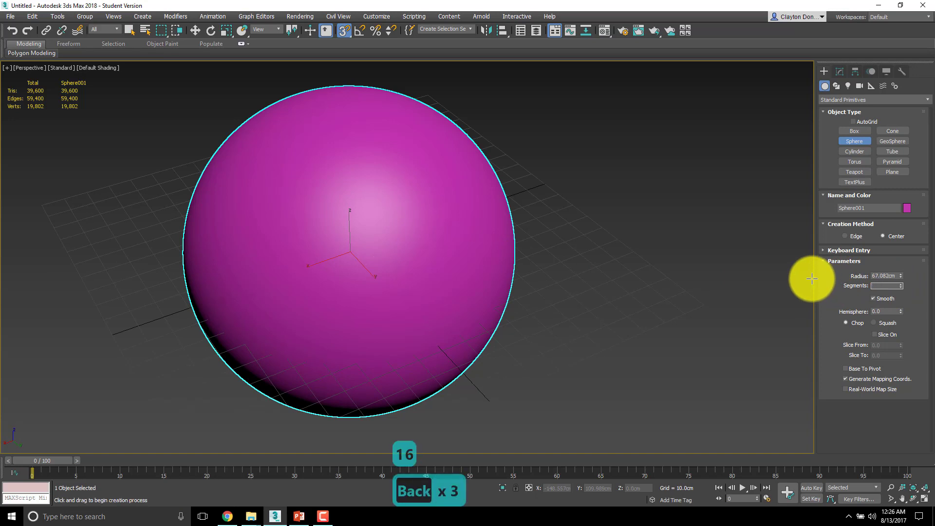
type("64")
key("Return")
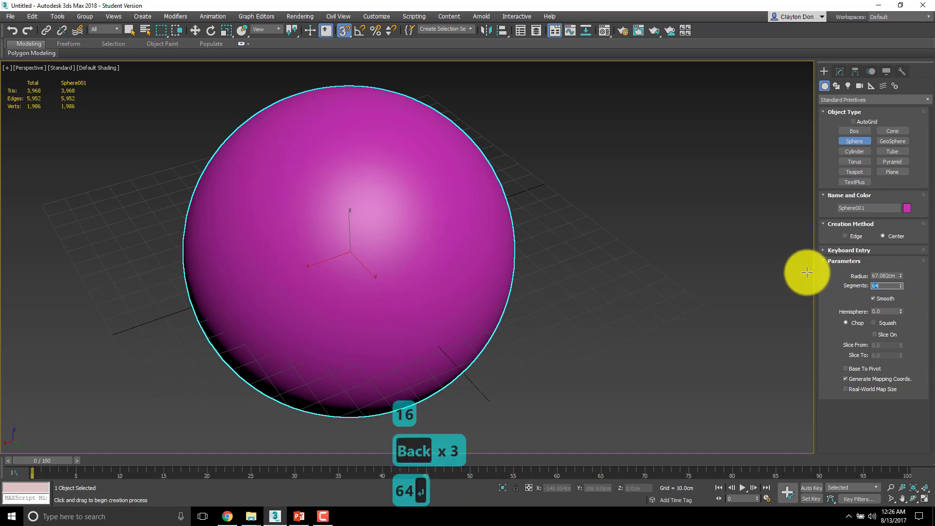
middle_click_drag(324, 265, 371, 250, "alt")
scroll(405, 227, "down", 5)
scroll(390, 233, "down", 5)
scroll(390, 234, "up", 5)
scroll(390, 232, "up", 4)
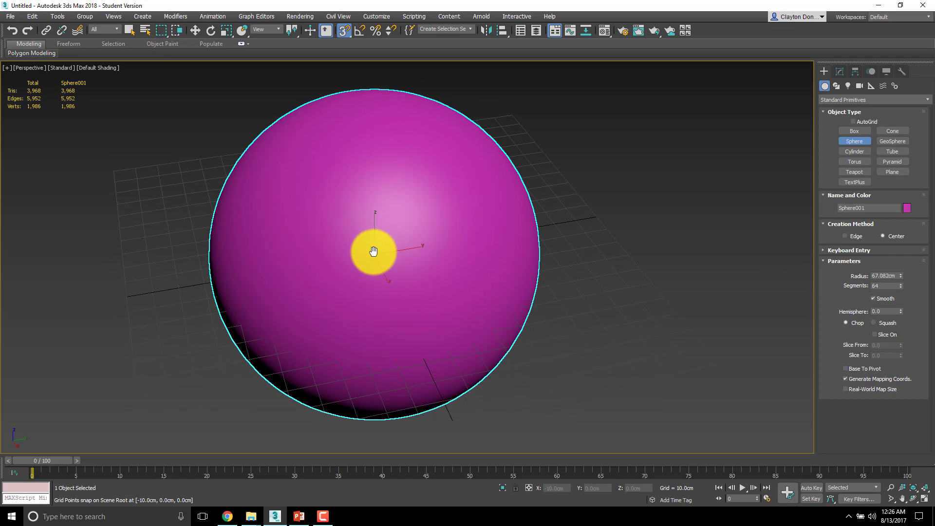
Step: Reduce the sphere's segments to 16
double_click(880, 286)
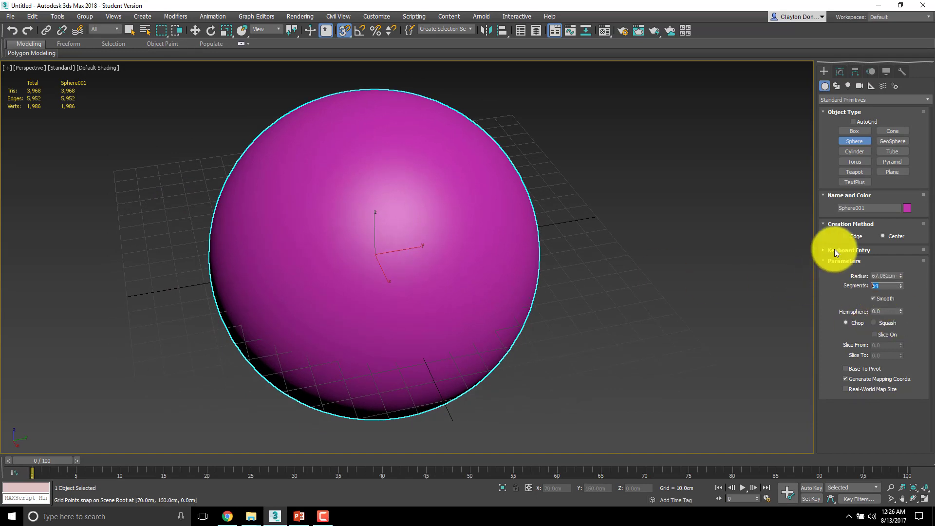
type("16")
key("Return")
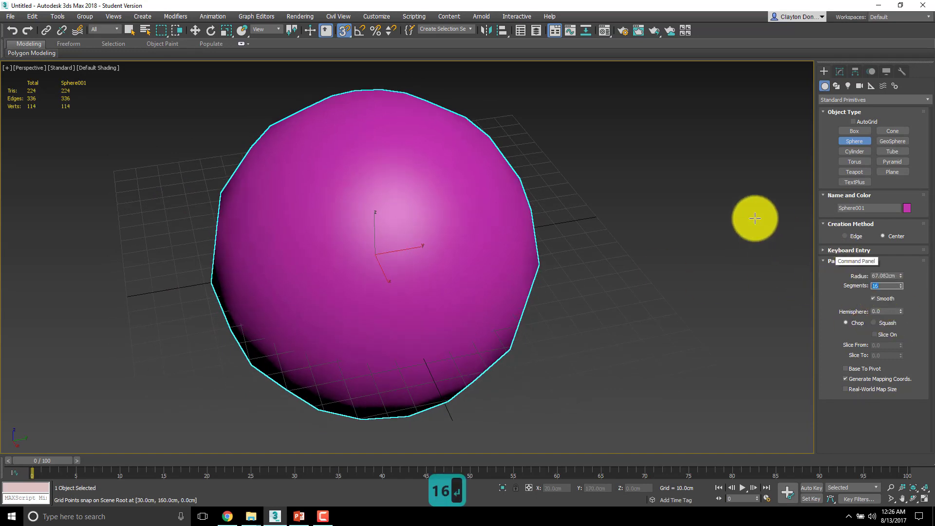
Step: Inspect the shaded 16-segment sphere from another angle and from far away
middle_click_drag(455, 279, 419, 270, "alt")
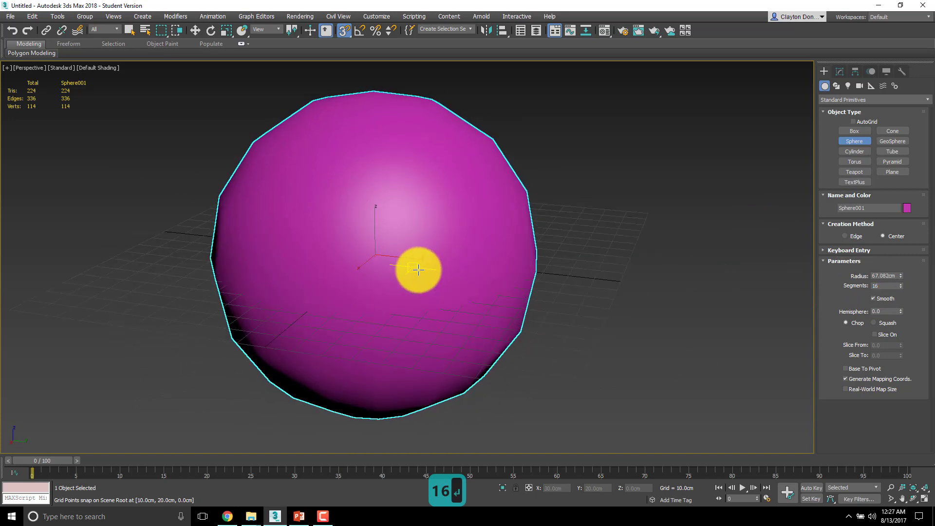
scroll(418, 270, "down", 10)
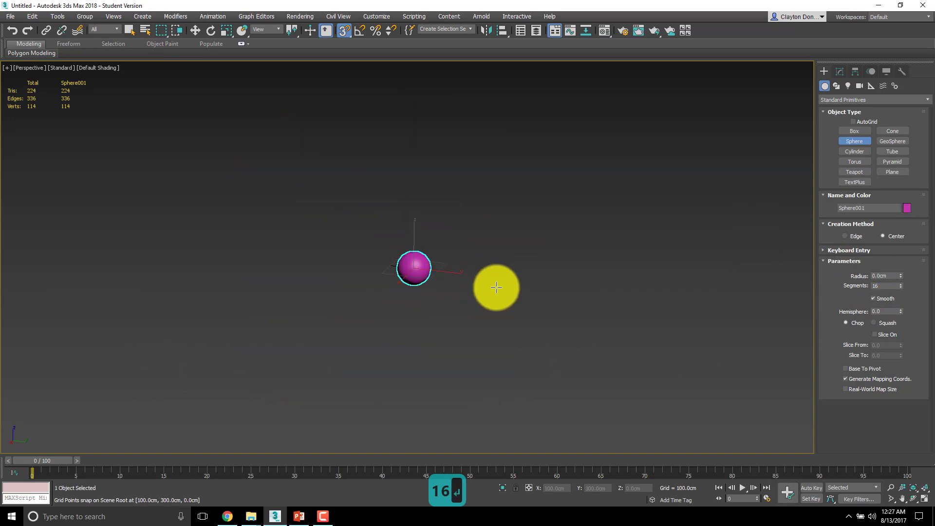
left_click(506, 294)
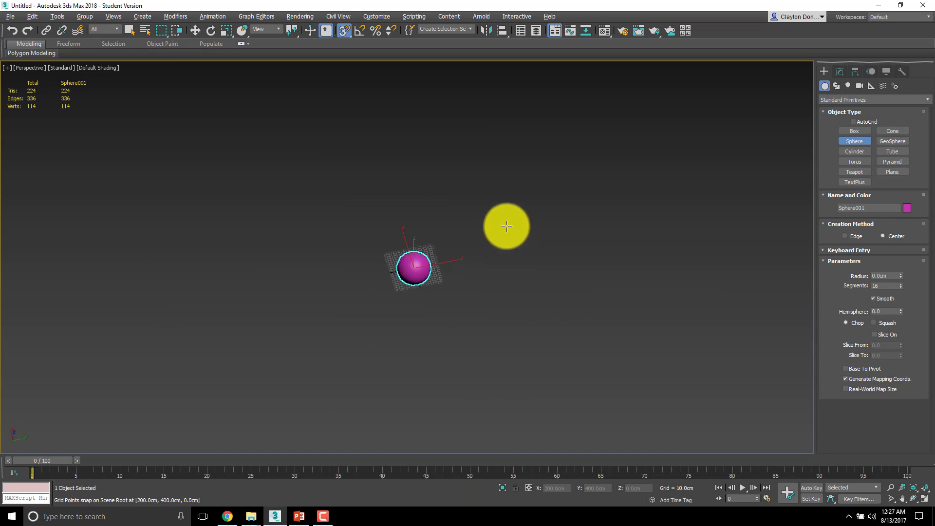
Step: Try switching the sphere's segments to 64 and back to 16 in the creation parameters
left_click(887, 287)
type("6")
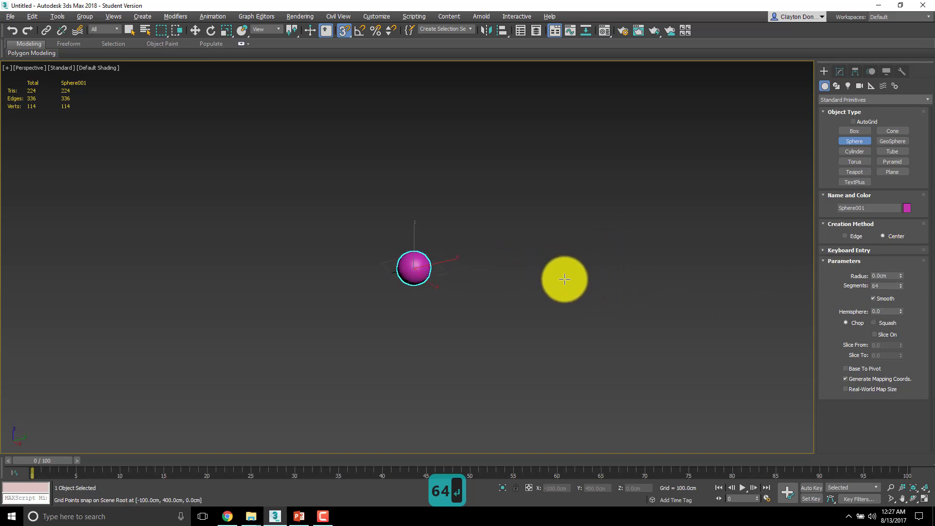
left_click(887, 286)
type("16")
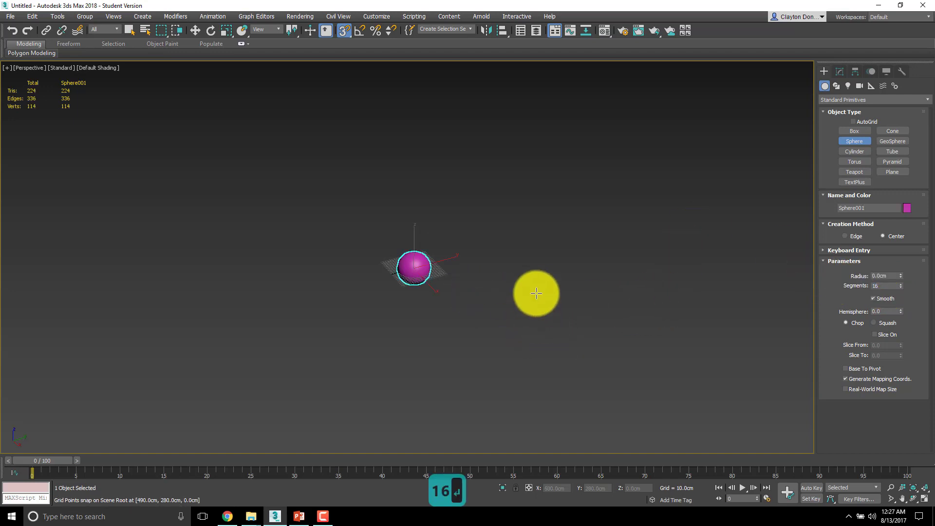
Step: Try again to set the sphere's segments to 64 in the creation parameters and check its outline up close
middle_click_drag(536, 293, 482, 346, "alt")
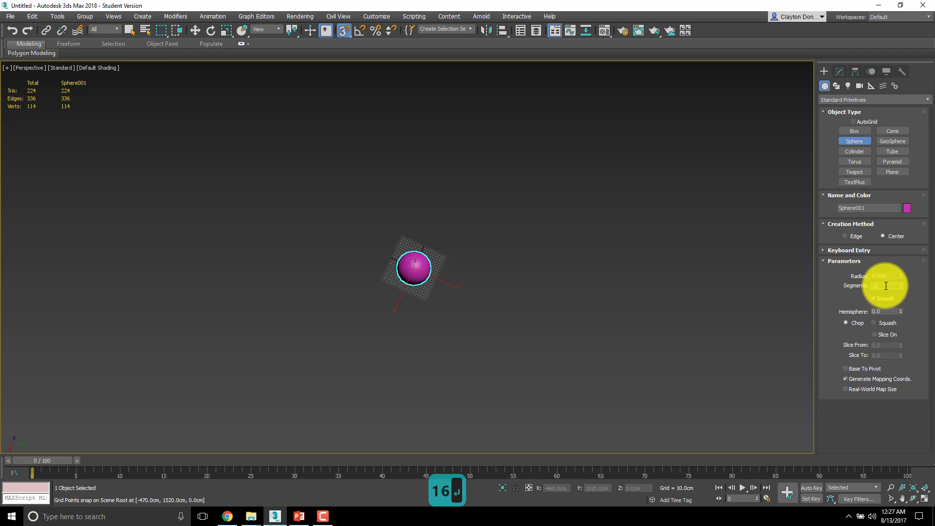
type("64")
key("Return")
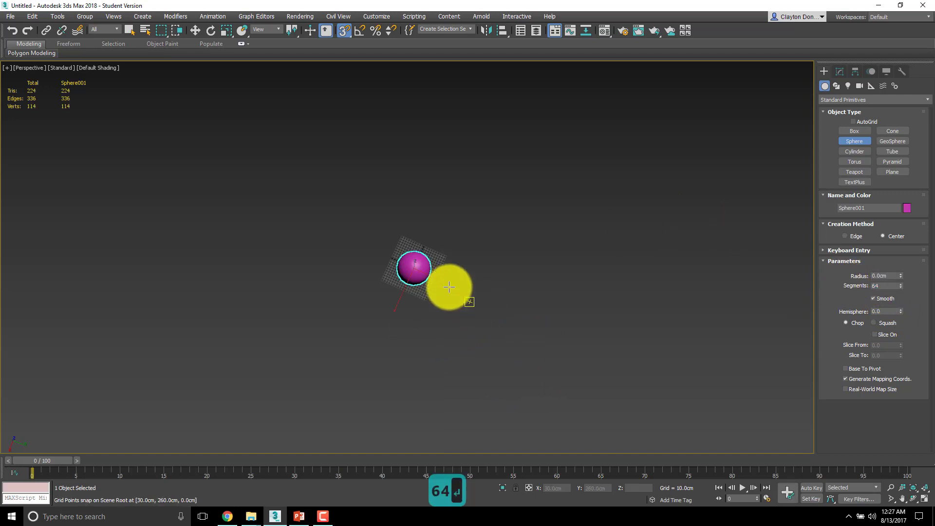
left_click(416, 269)
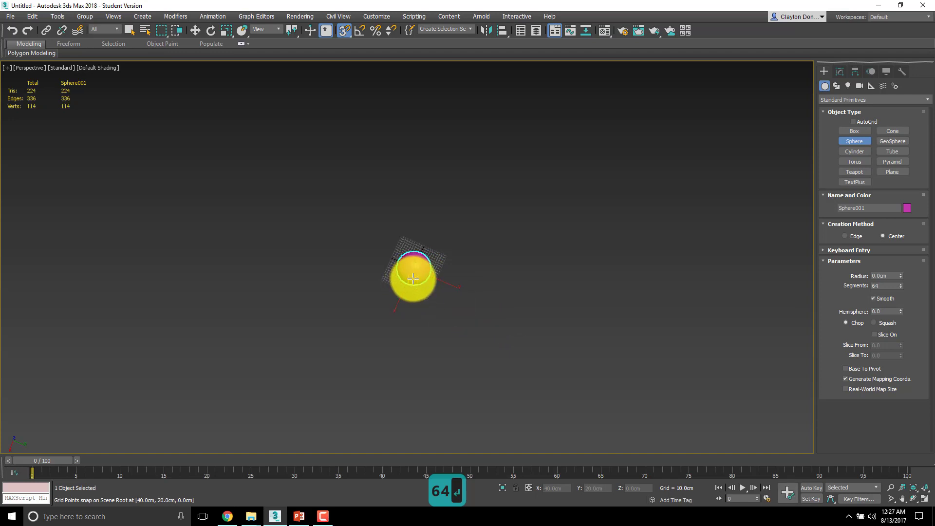
scroll(414, 275, "up", 5)
scroll(413, 275, "up", 5)
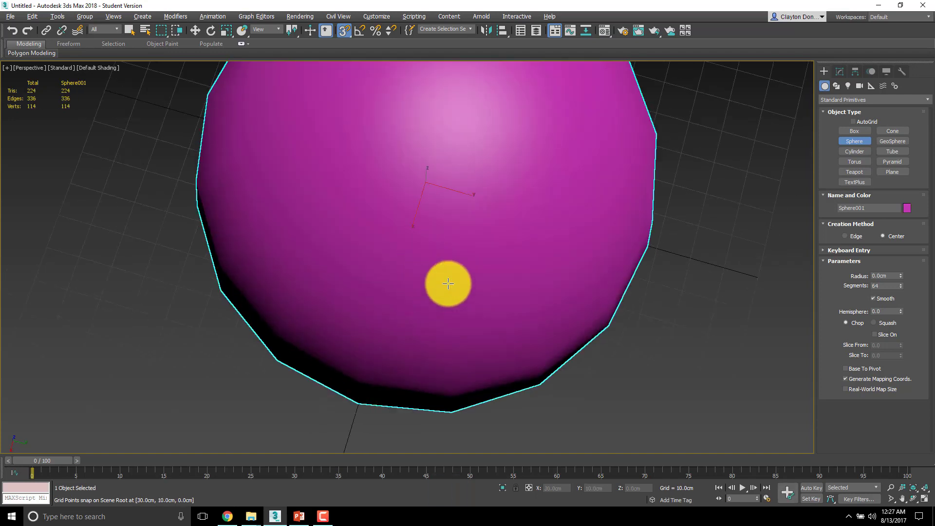
scroll(460, 228, "down", 8)
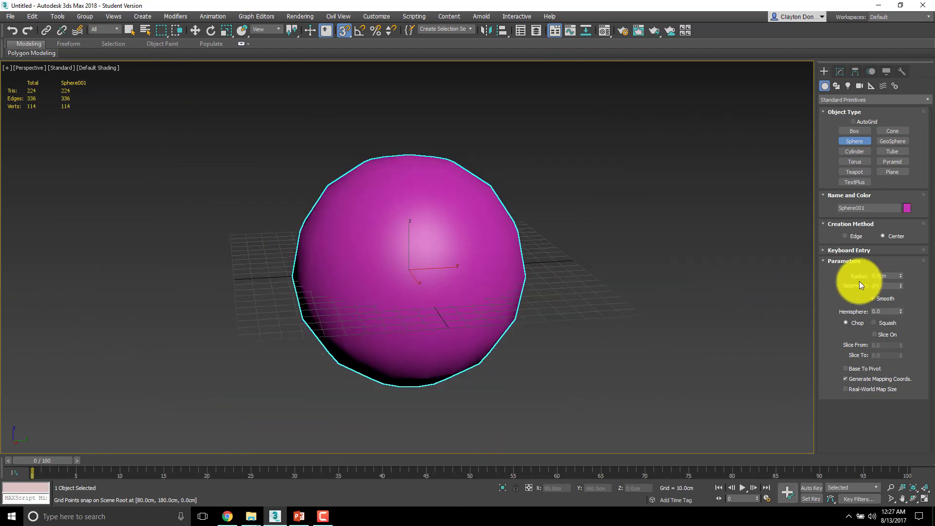
Step: Leave sphere creation, reselect the sphere, set its segments to 64 in the Modify parameters, and compare it near and far
key("q")
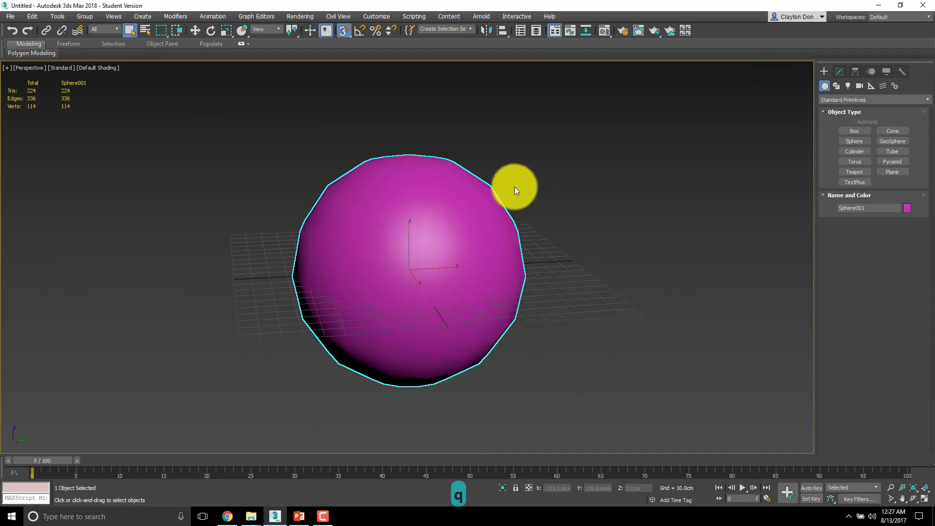
left_click(560, 156)
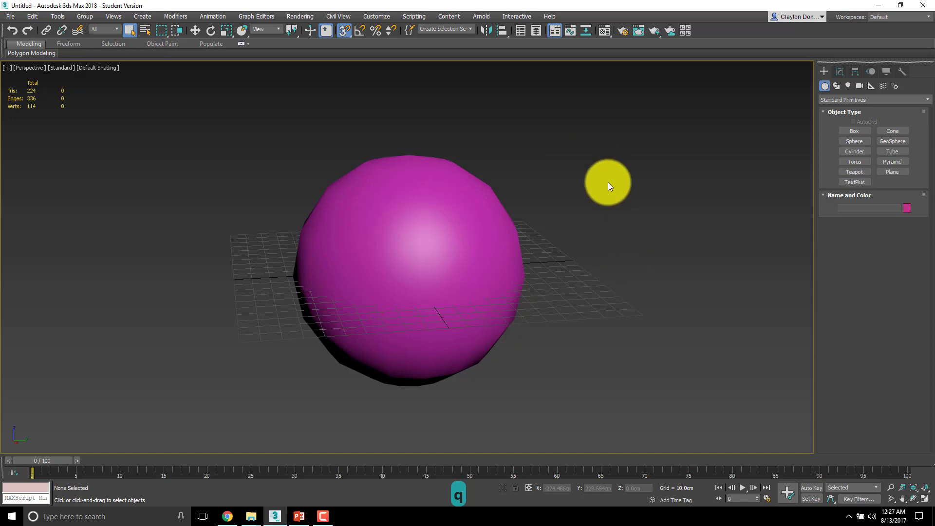
left_click(434, 250)
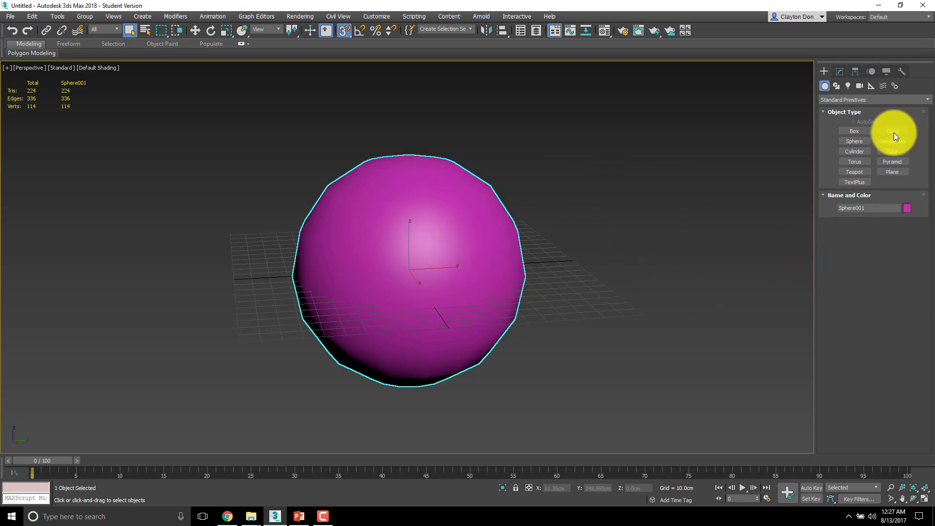
left_click(840, 72)
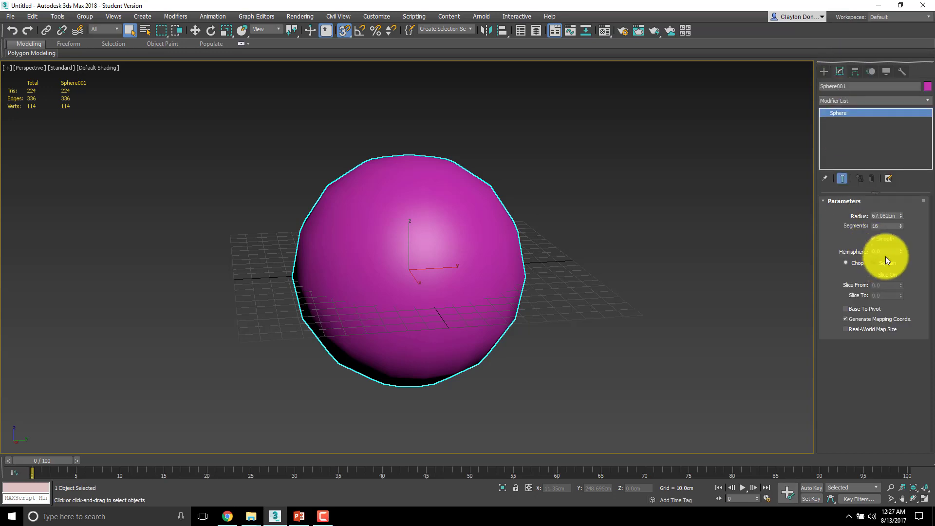
double_click(886, 226)
type("6")
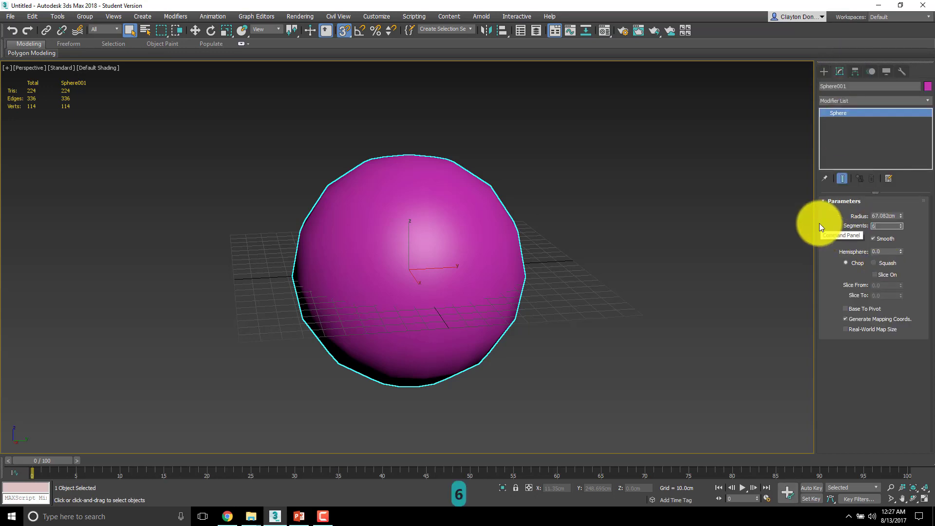
type("4")
key("Return")
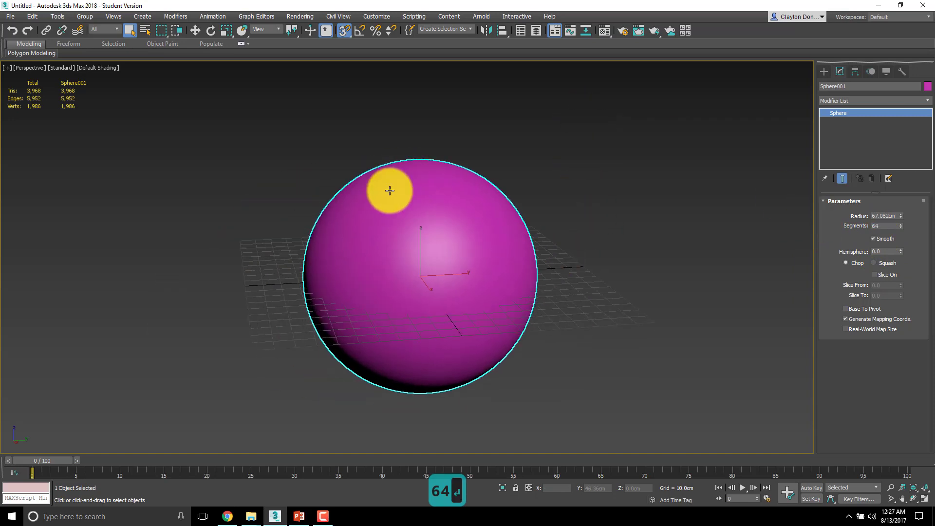
scroll(437, 224, "up", 3)
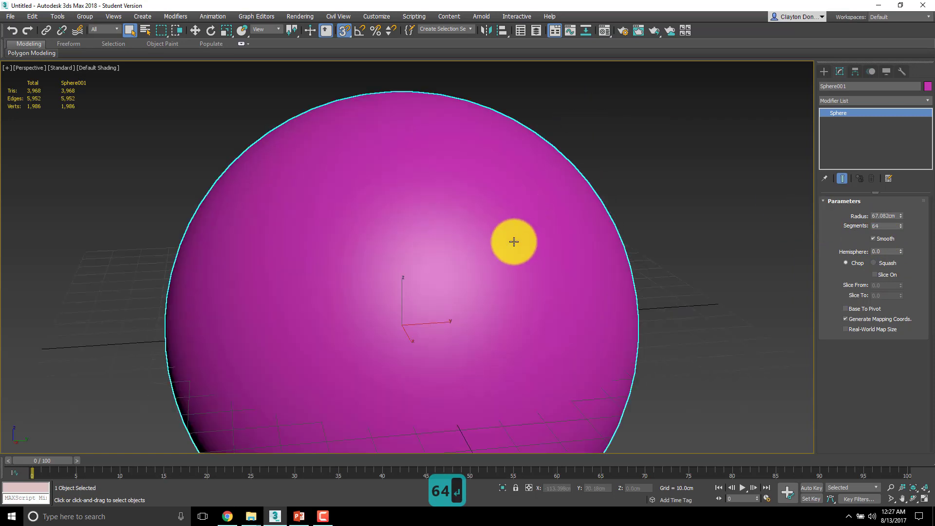
scroll(514, 241, "down", 10)
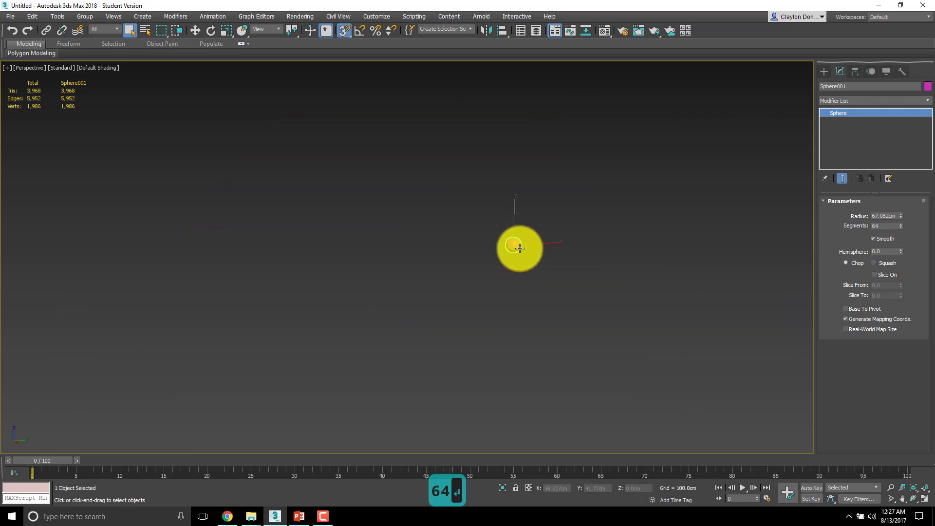
Step: Reduce the sphere's segments to 8, deselect it, and inspect its faceted outline up close
double_click(884, 226)
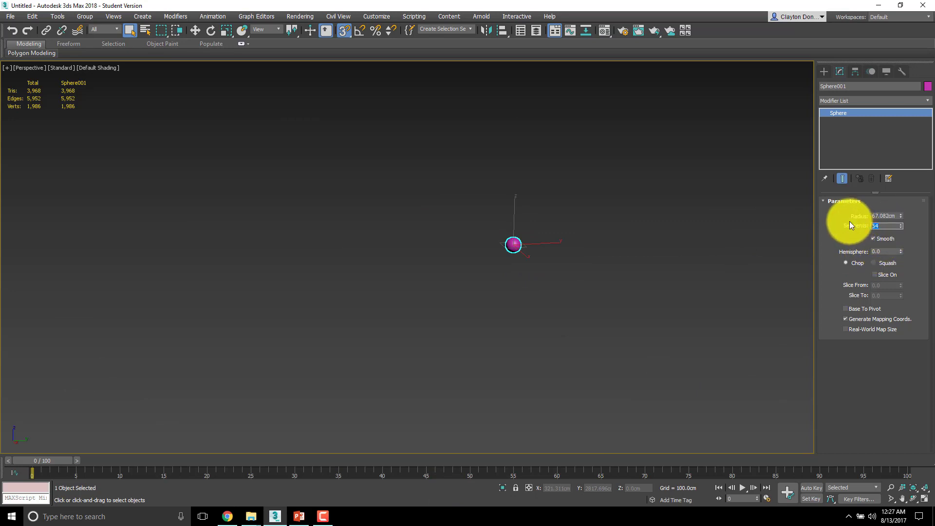
type("8")
key("Return")
left_click(592, 320)
middle_click_drag(592, 320, 513, 307)
scroll(414, 267, "up", 10)
middle_click_drag(393, 292, 428, 261)
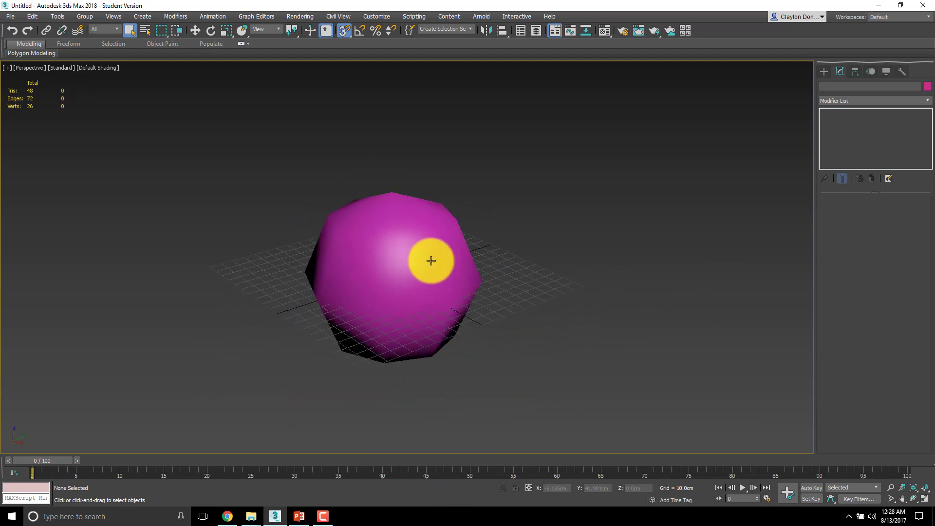
Step: Reselect the sphere, set its segments to 64, and check its smoothness up close
left_click(428, 262)
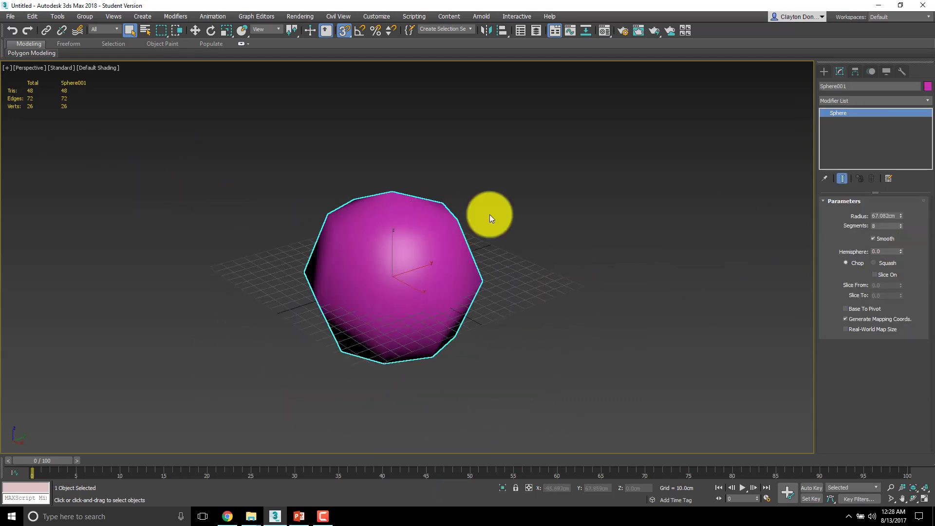
double_click(884, 227)
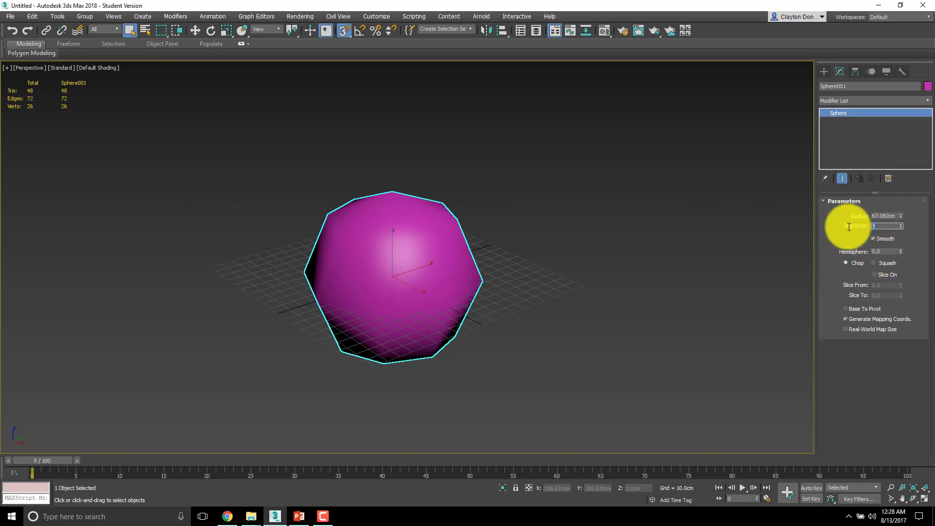
type("64")
key("Return")
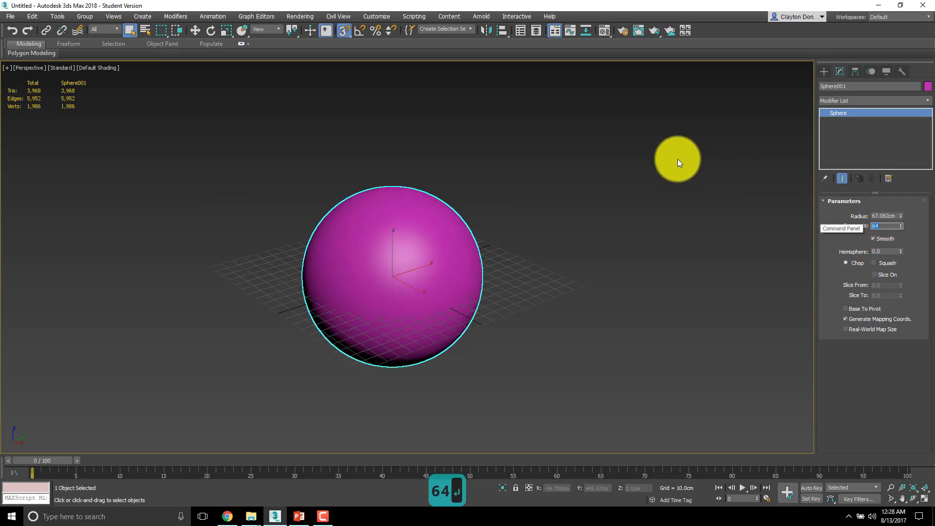
scroll(455, 263, "up", 4)
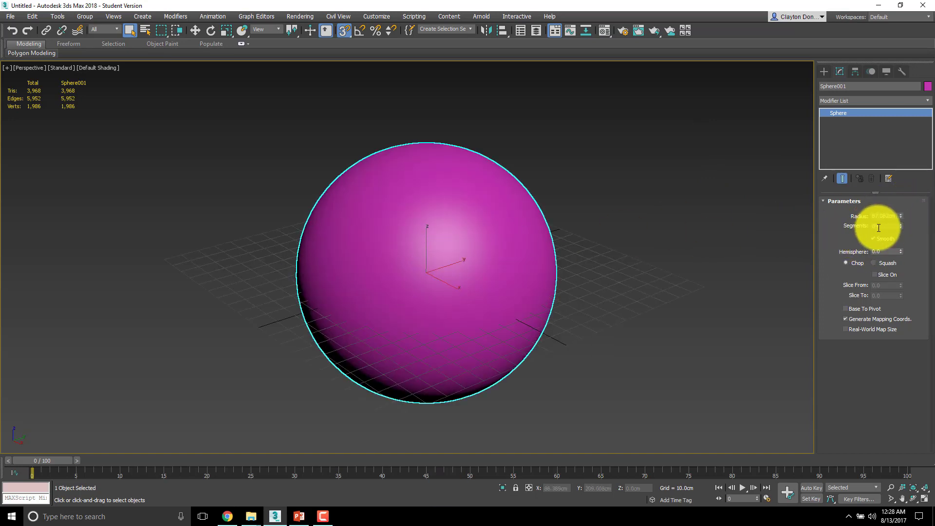
left_click_drag(884, 226, 811, 224)
left_click(447, 267)
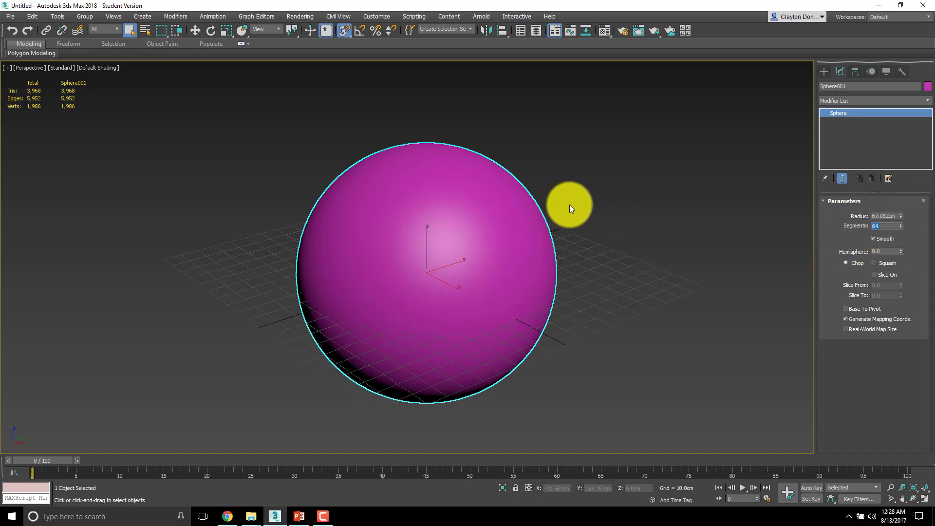
Step: Turn on Edged Faces in the perspective viewport and select the sphere to inspect its mesh
left_click(111, 71)
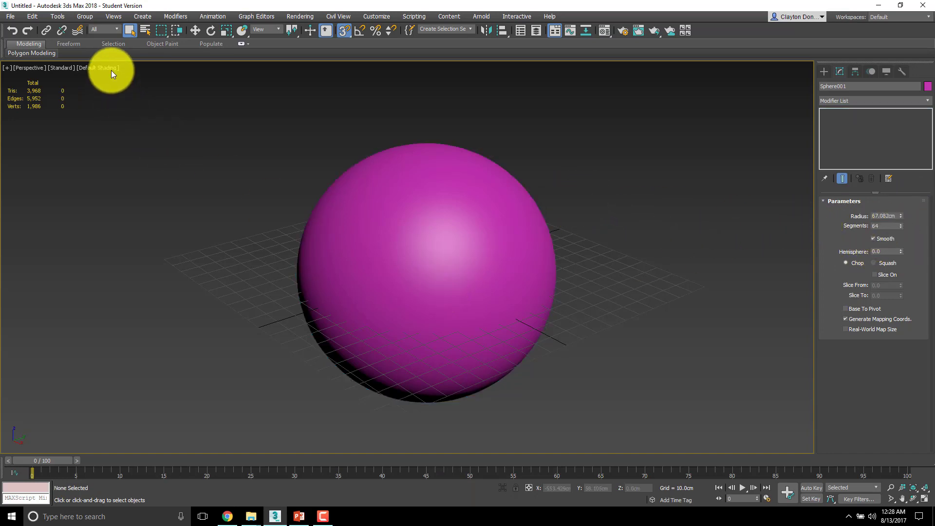
left_click(114, 68)
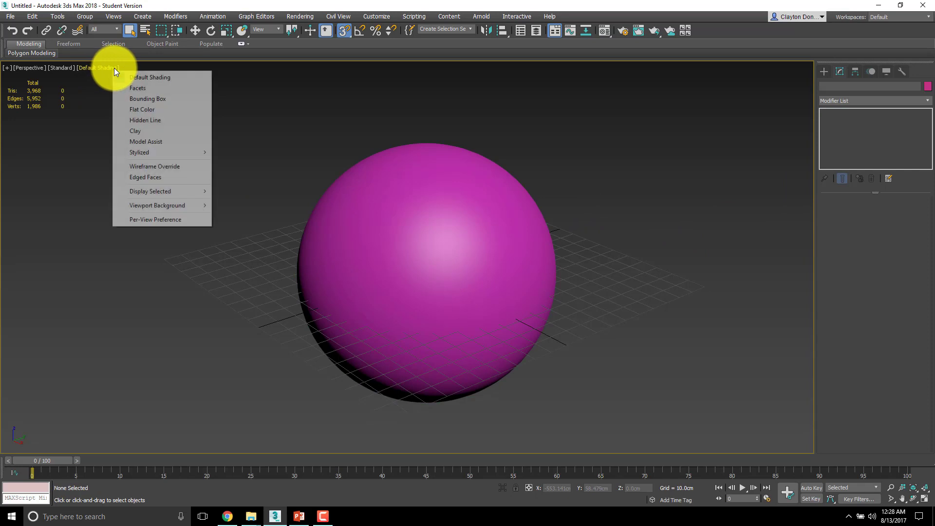
left_click(153, 176)
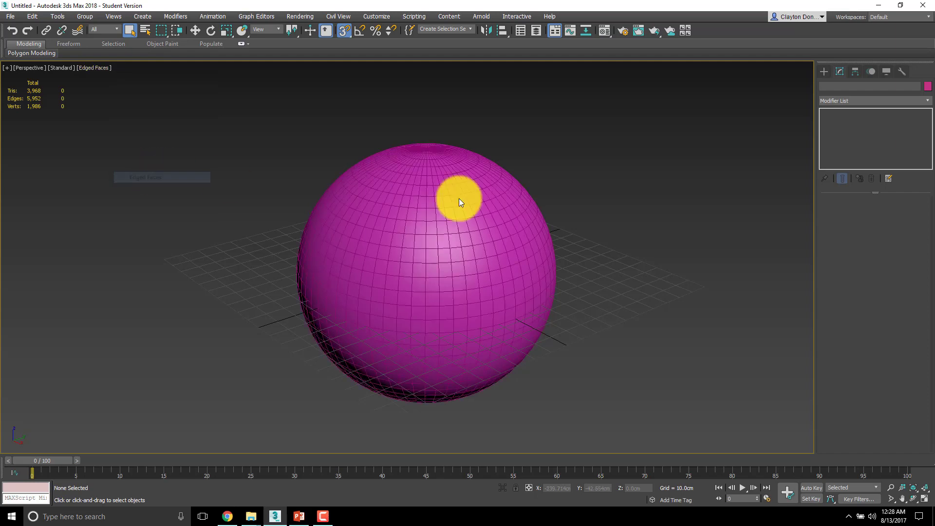
middle_click_drag(520, 198, 501, 211)
left_click(422, 242)
middle_click_drag(690, 217, 651, 231)
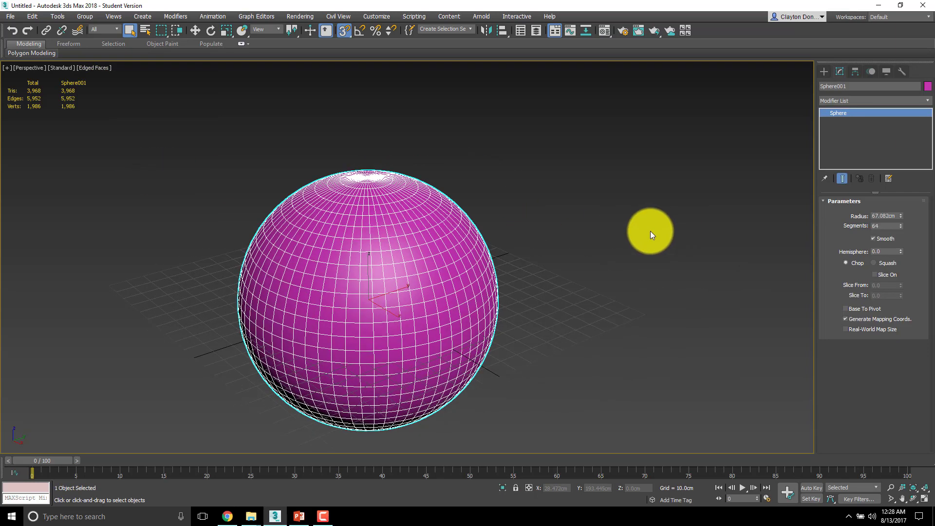
Step: Switch to the top view, center the sphere, and set its segments to 32
key("t")
middle_click_drag(582, 235, 443, 362)
scroll(442, 362, "down", 5)
middle_click_drag(438, 313, 444, 219)
double_click(887, 227)
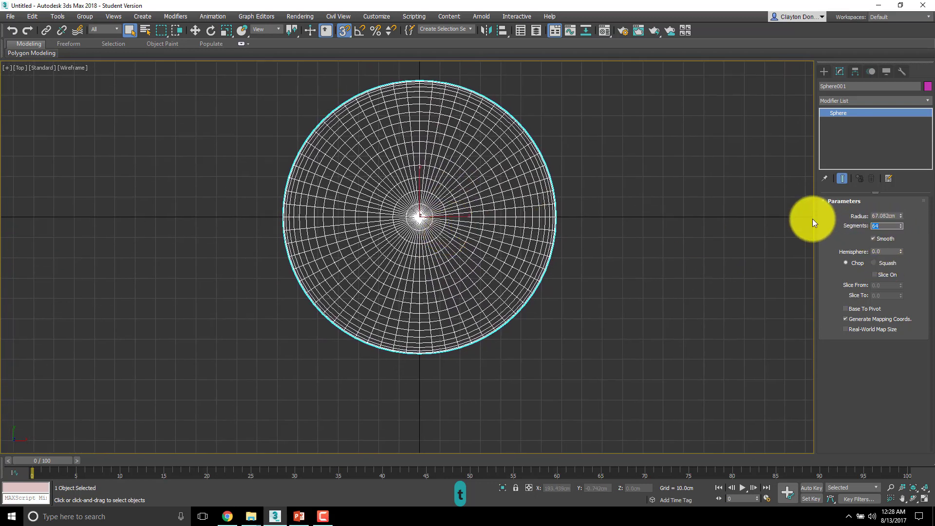
type("32")
key("Return")
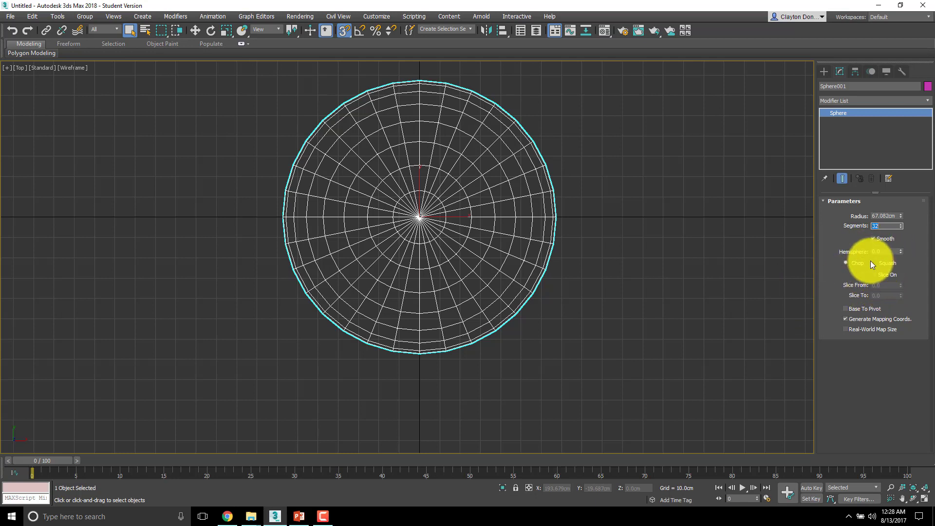
Step: Switch to the front view, set the sphere's Hemisphere to 0.5 with Chop, and orbit around the half sphere
left_click_drag(901, 250, 896, 230)
right_click(896, 230)
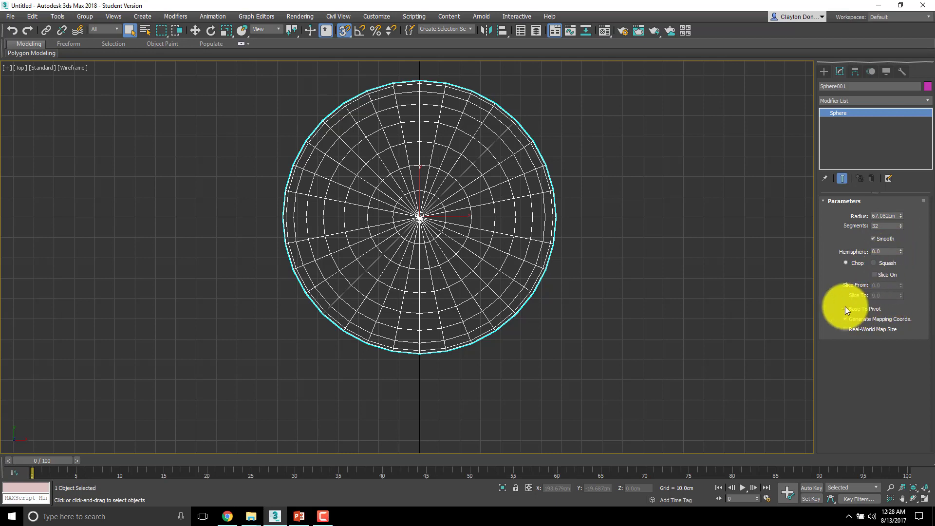
middle_click_drag(536, 261, 540, 267)
key("f")
middle_click_drag(543, 318, 540, 208)
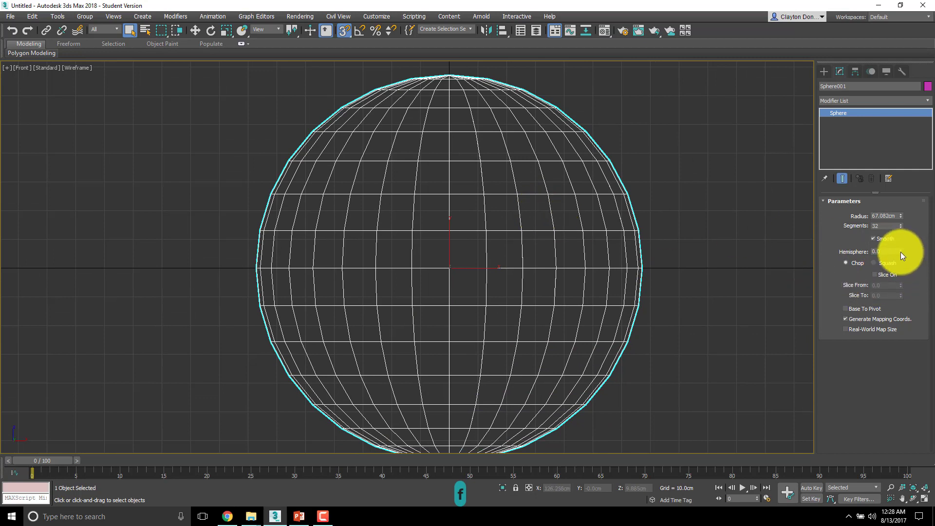
left_click_drag(901, 251, 894, 205)
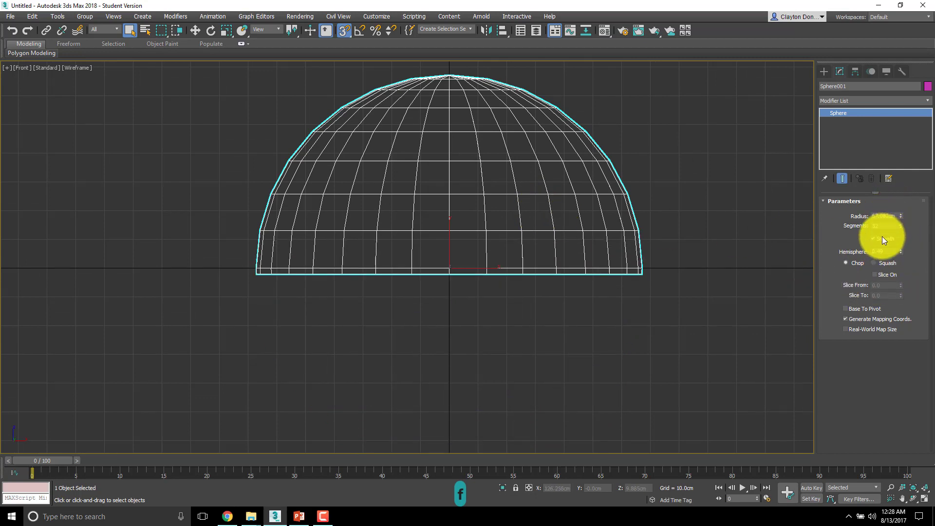
double_click(879, 251)
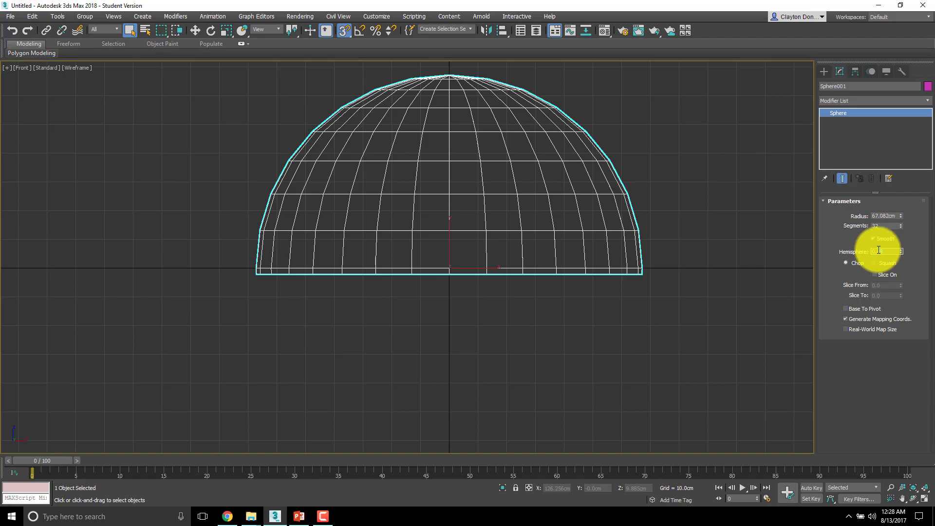
type(".50")
key("Return")
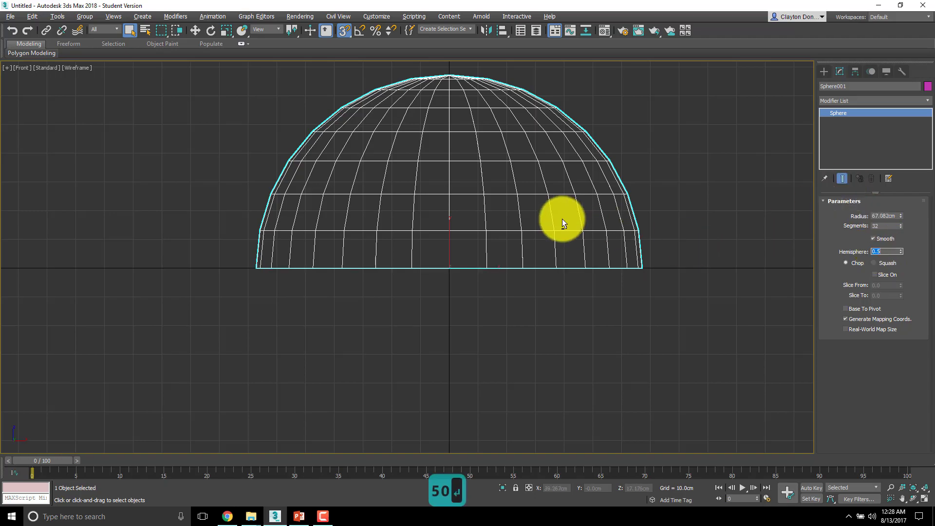
middle_click_drag(563, 218, 597, 283, "alt")
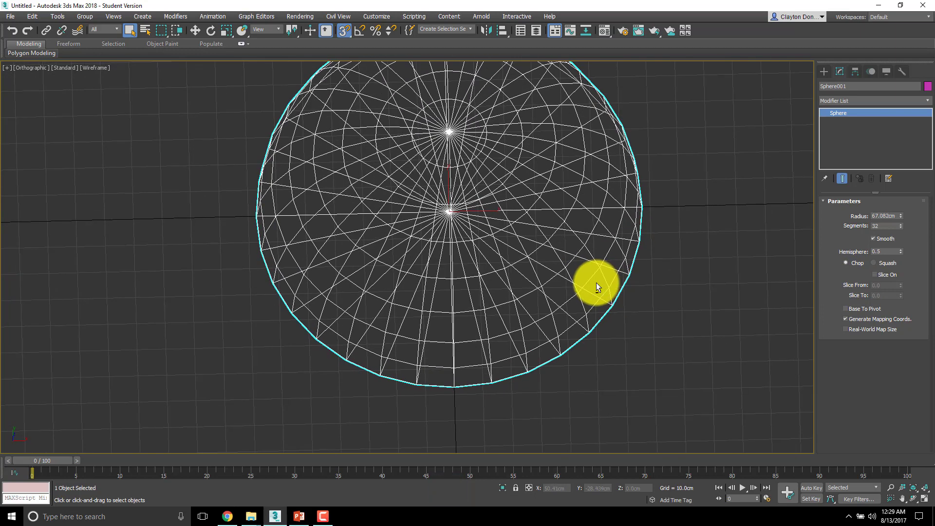
Step: Return to the top view and try 8 and 9 segments on the hemisphere to compare their outlines
double_click(885, 225)
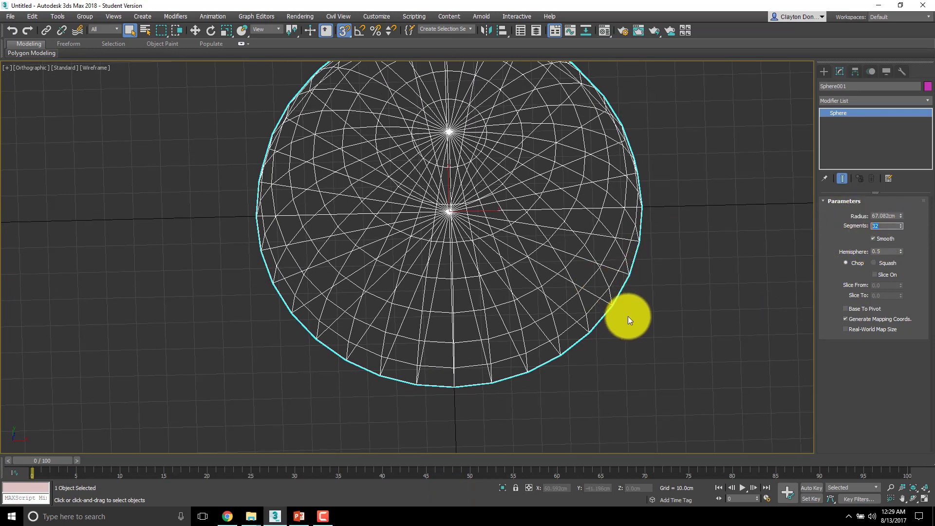
middle_click_drag(629, 299, 605, 280)
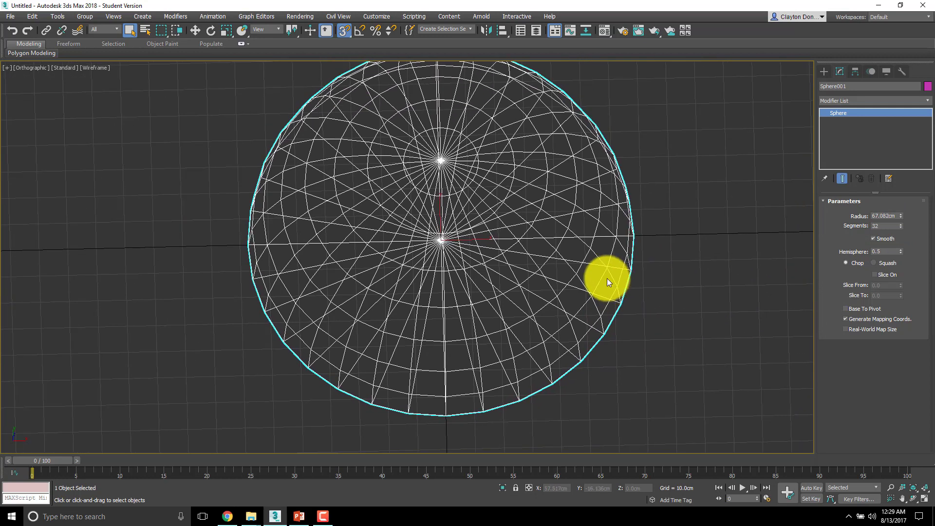
key("t")
double_click(884, 226)
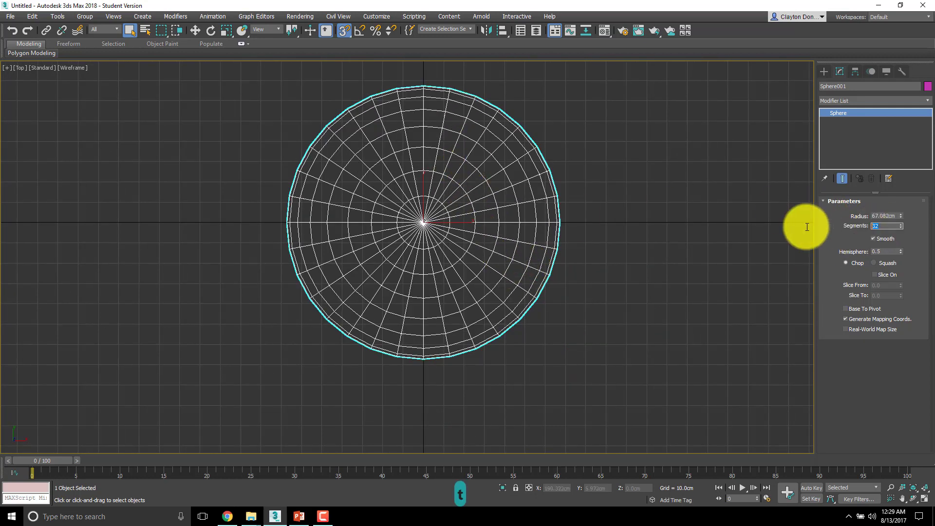
type("8")
key("Return")
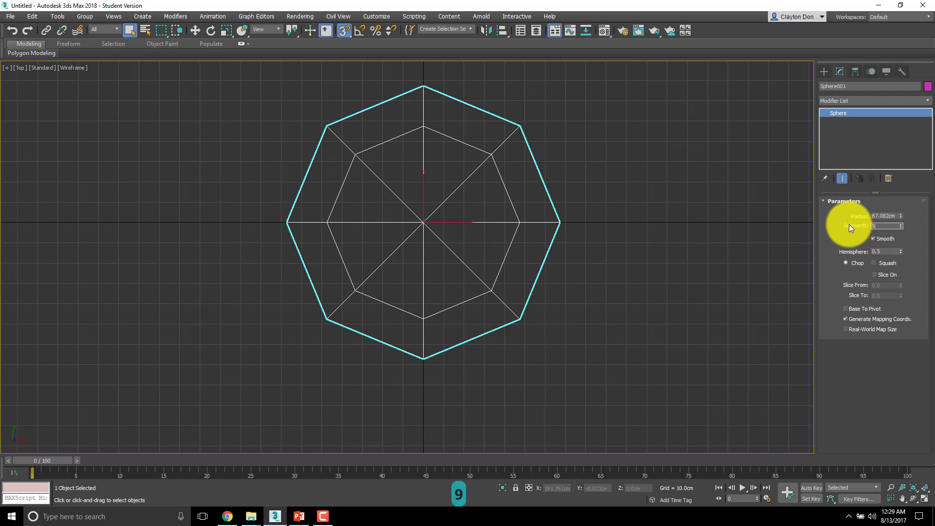
key("Return")
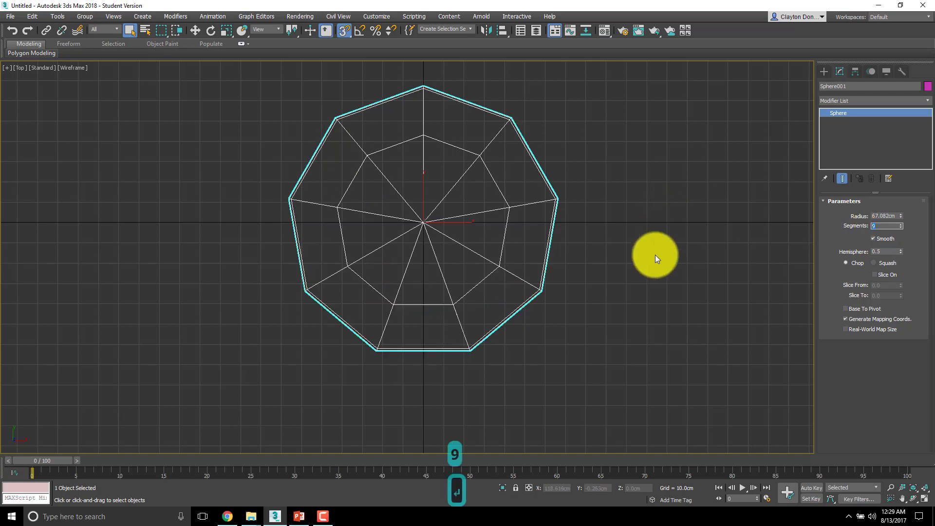
left_click(420, 308)
left_click(441, 271)
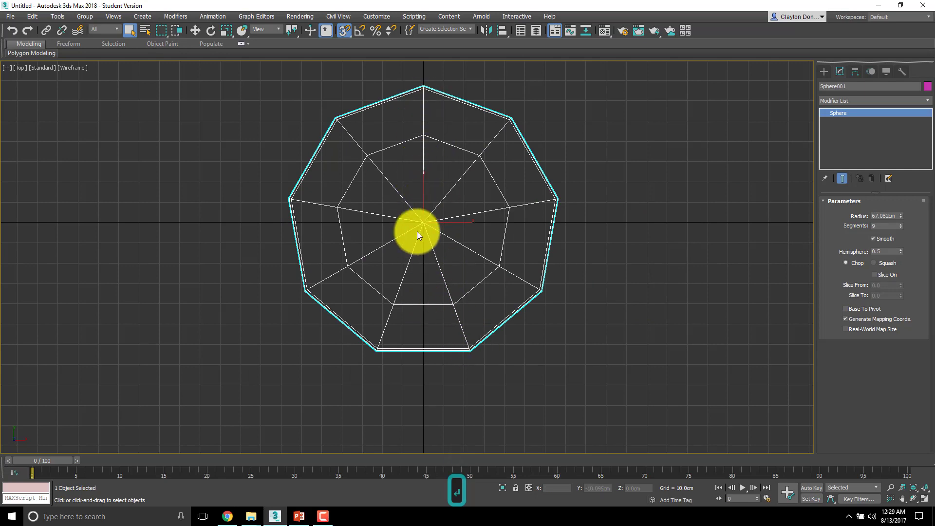
Step: Try 10 segments on the hemisphere and settle on 12
left_click(882, 227)
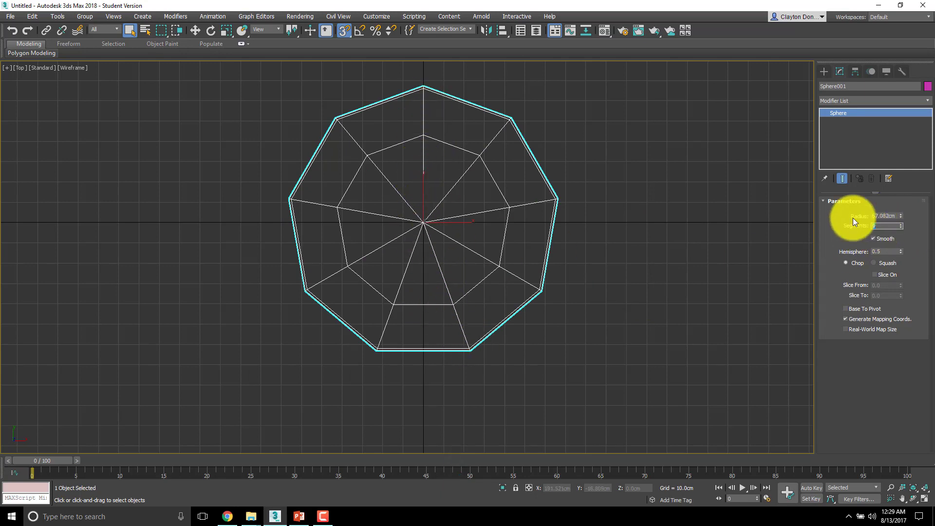
type("10")
key("Return")
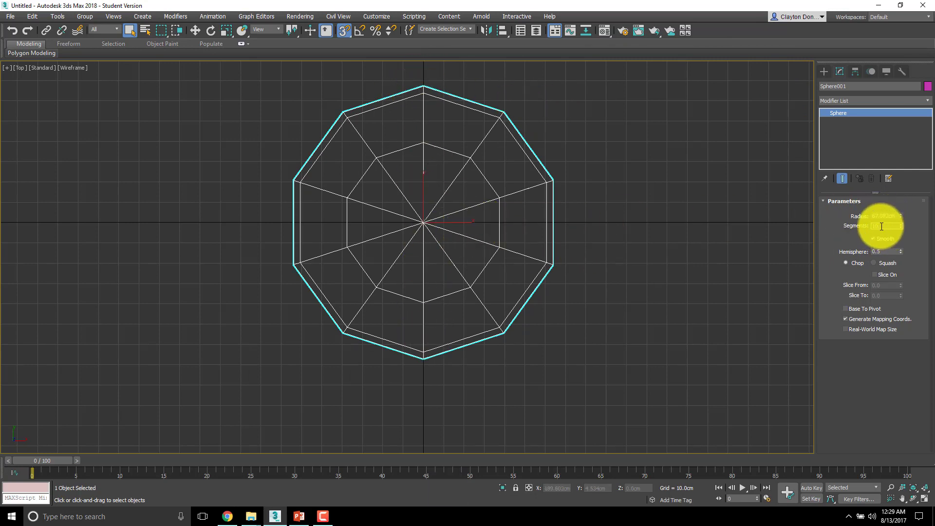
type("12")
key("Return")
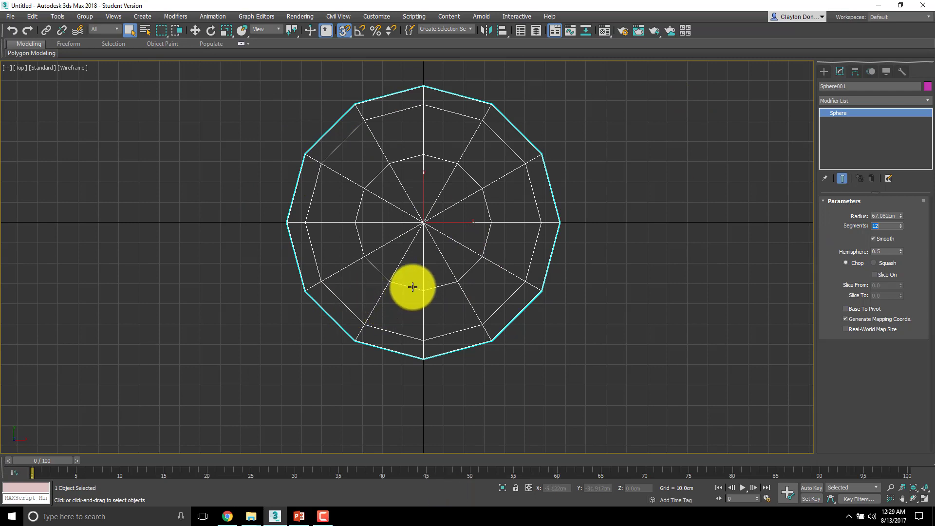
Step: Orbit out of the top view and turn off Wireframe Override to show the hemisphere with Default Shading
key("p")
middle_click_drag(452, 361, 451, 309, "alt")
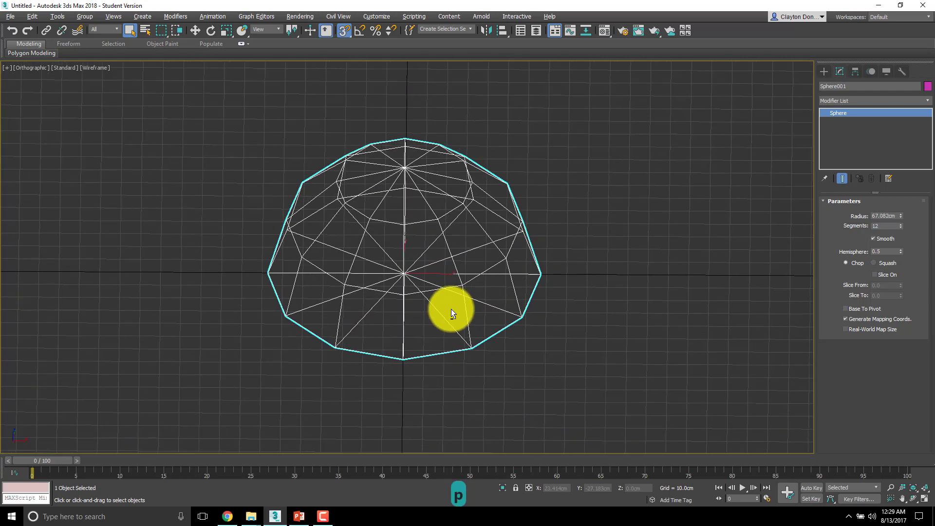
left_click(99, 68)
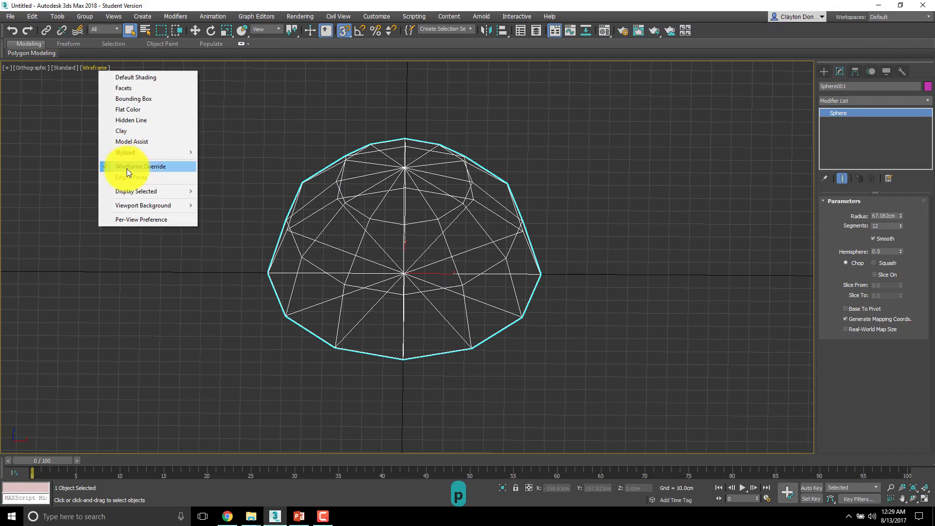
left_click(128, 168)
middle_click_drag(376, 232, 455, 226, "alt")
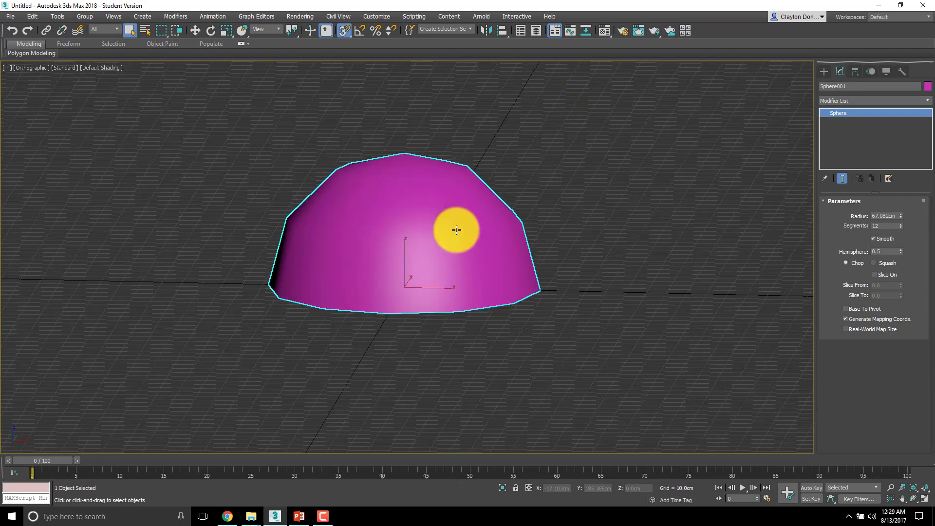
Step: Reset the Hemisphere value to 0.0 and inspect the full sphere's edged faces in the perspective view
right_click(901, 251)
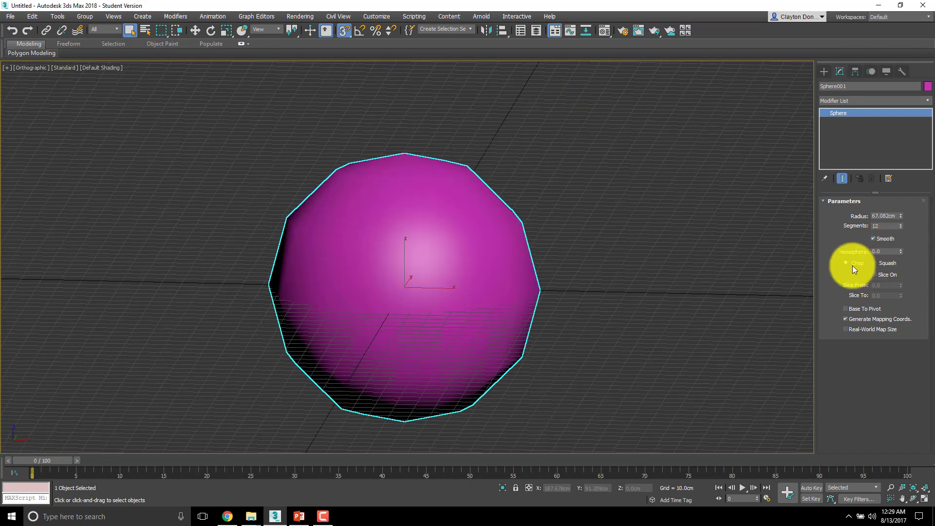
middle_click_drag(540, 278, 772, 260, "alt")
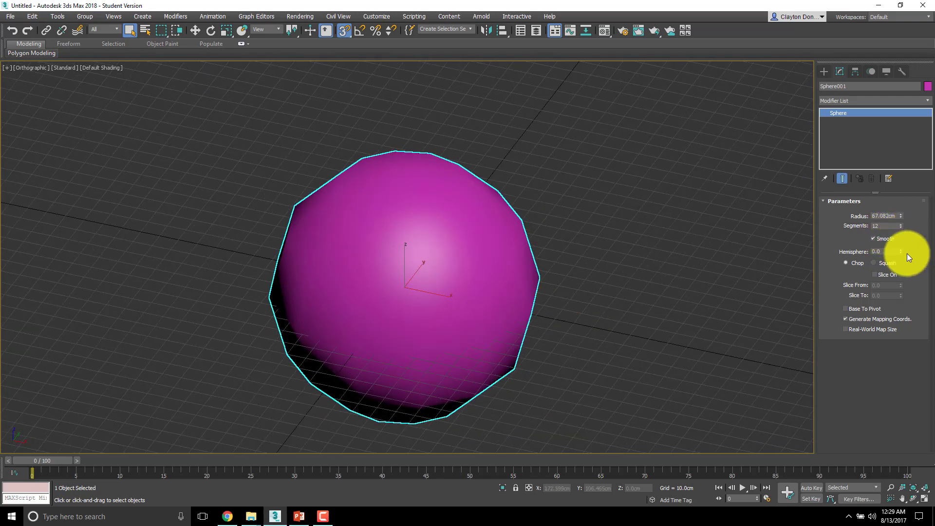
middle_click_drag(572, 291, 563, 258)
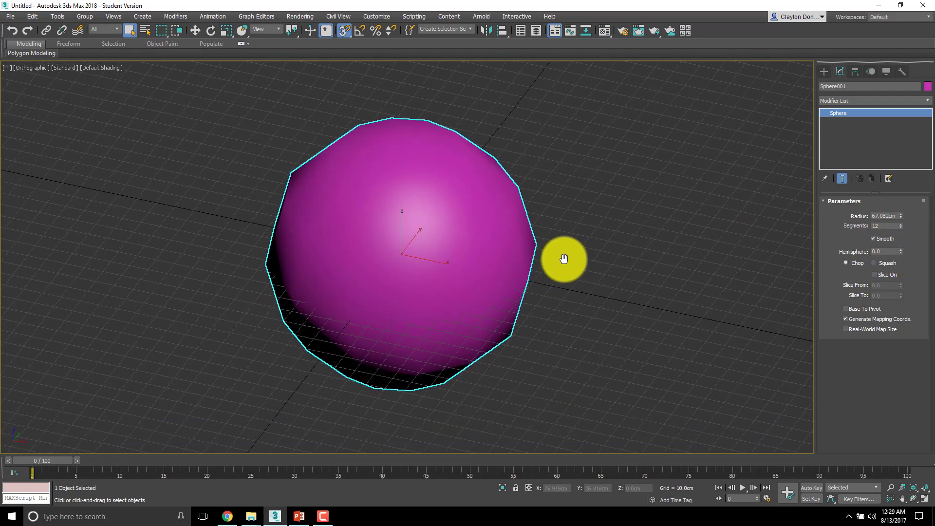
key("p")
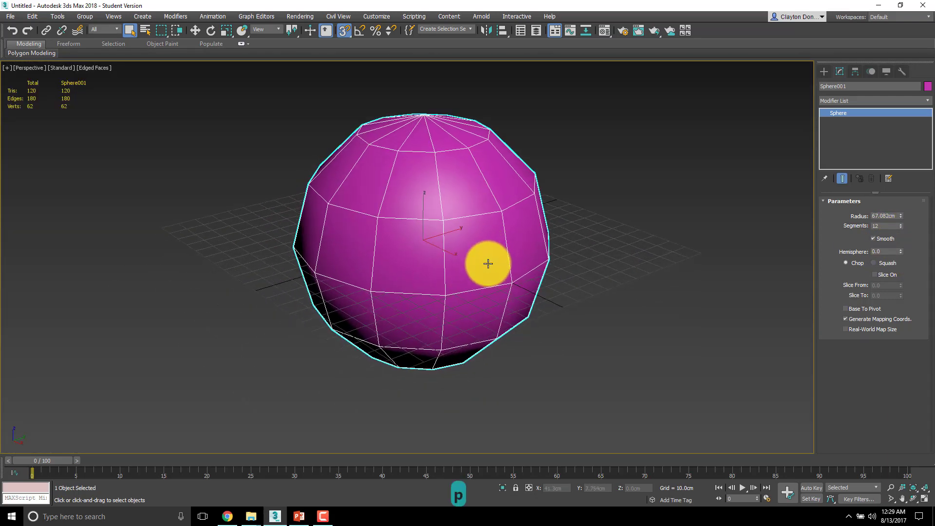
middle_click_drag(487, 233, 464, 202, "alt")
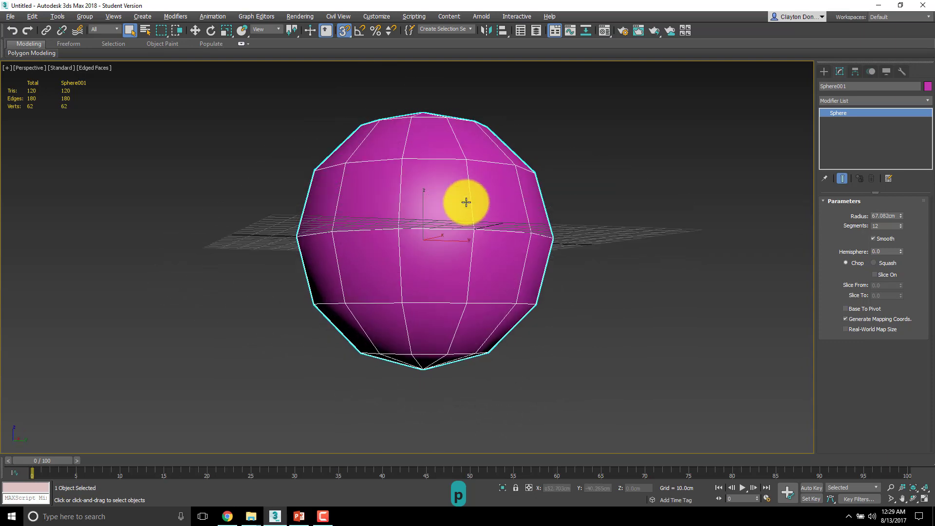
left_click_drag(880, 226, 841, 228)
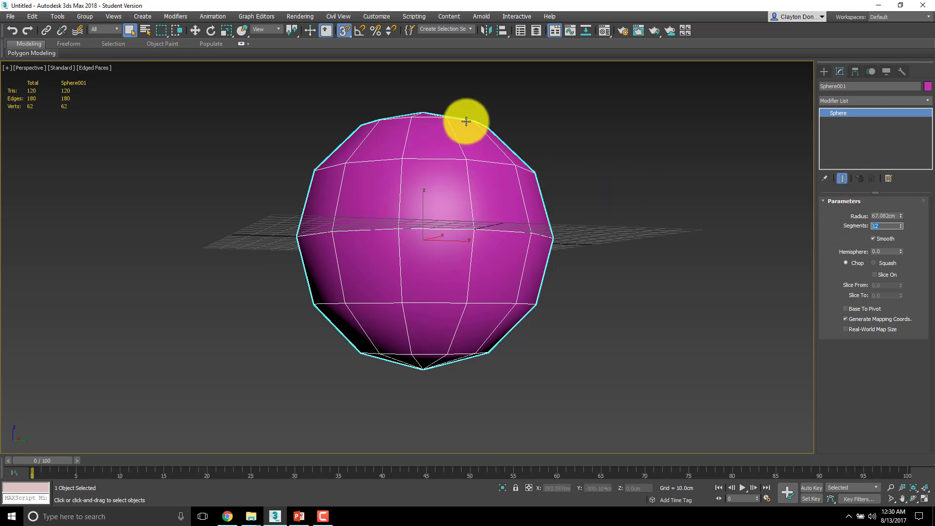
middle_click_drag(466, 122, 437, 186, "alt")
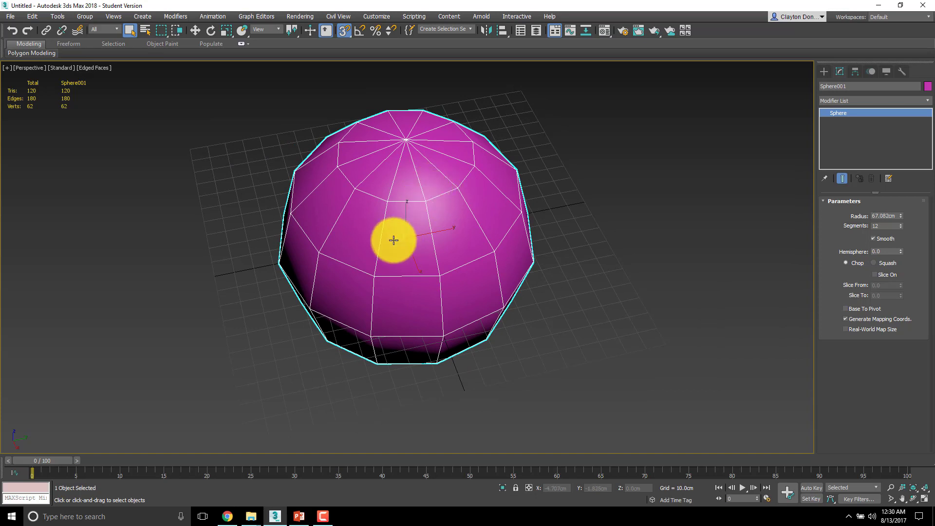
scroll(409, 213, "down", 3)
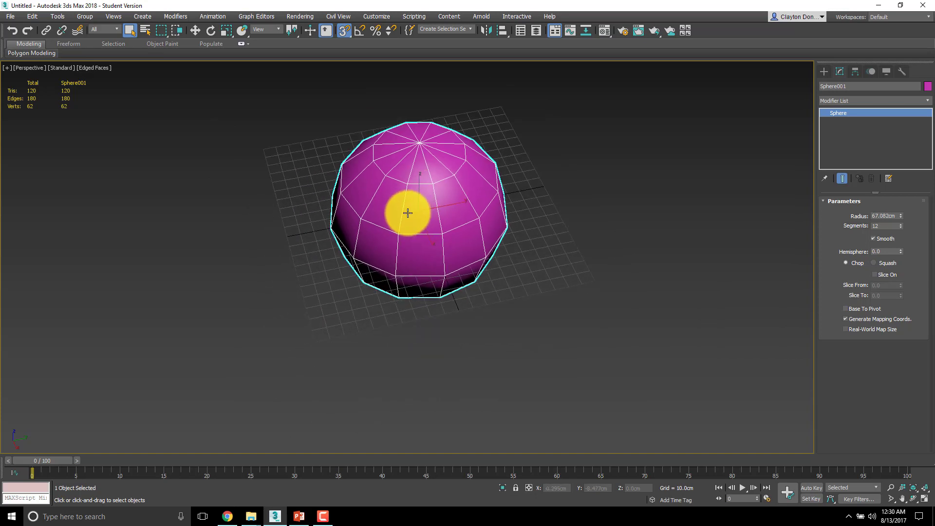
Step: In the front view, turn off snapping and move the sphere straight up to a Z of about 53.6 cm
middle_click_drag(468, 195, 363, 234)
key("f")
middle_click_drag(507, 220, 440, 259)
scroll(396, 202, "down", 3)
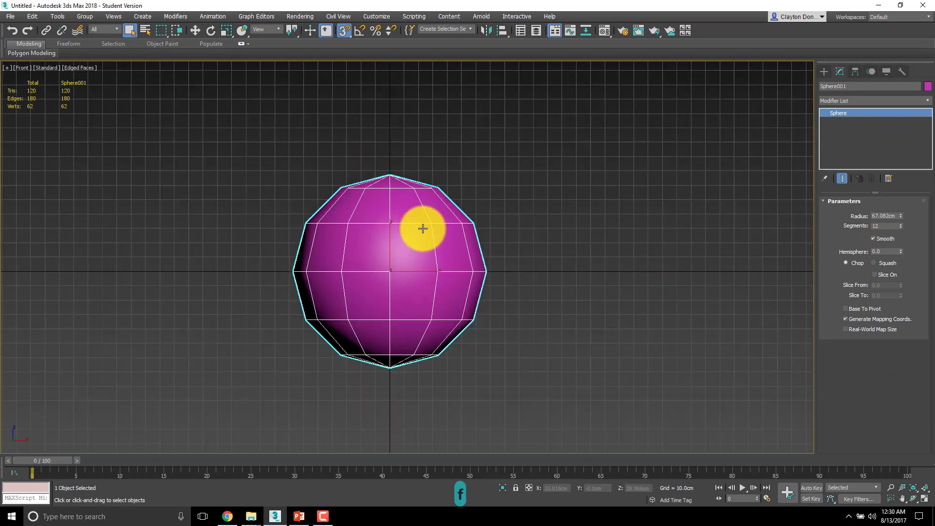
key("w")
middle_click_drag(430, 238, 398, 293)
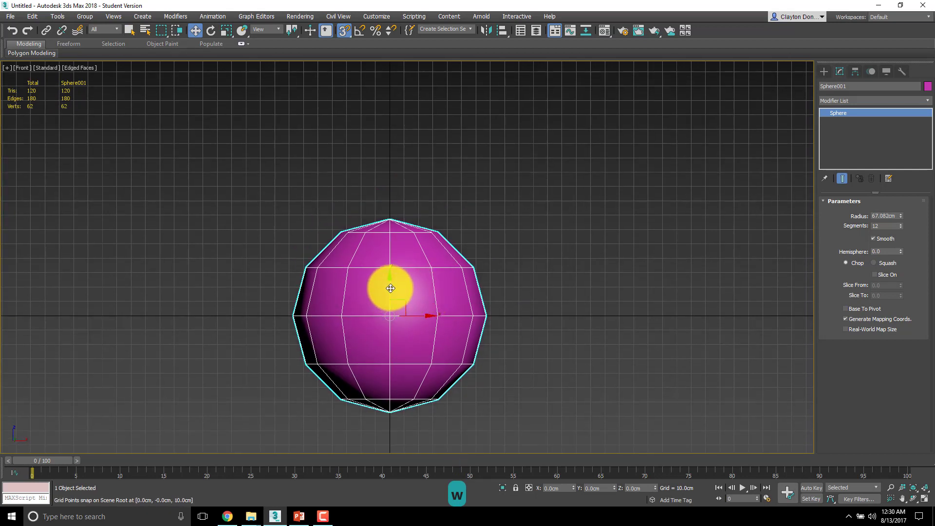
key("s")
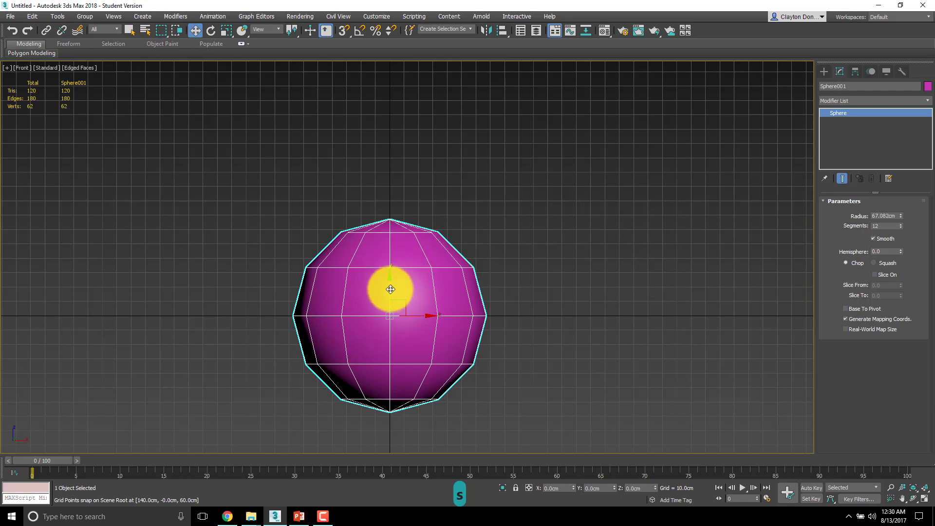
left_click_drag(390, 289, 389, 215)
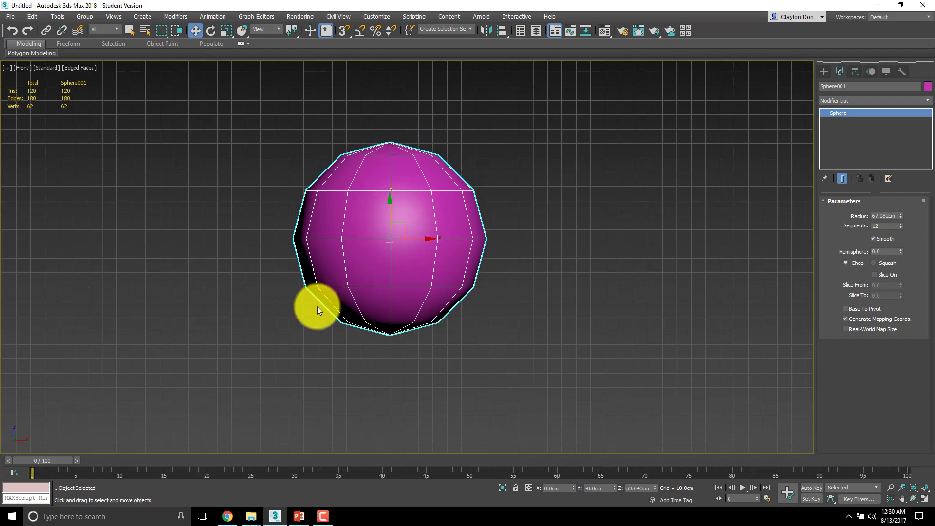
Step: Examine how the underside of the raised sphere sits against the ground plane, from an angle and up close in the front view
middle_click_drag(317, 306, 346, 324, "alt")
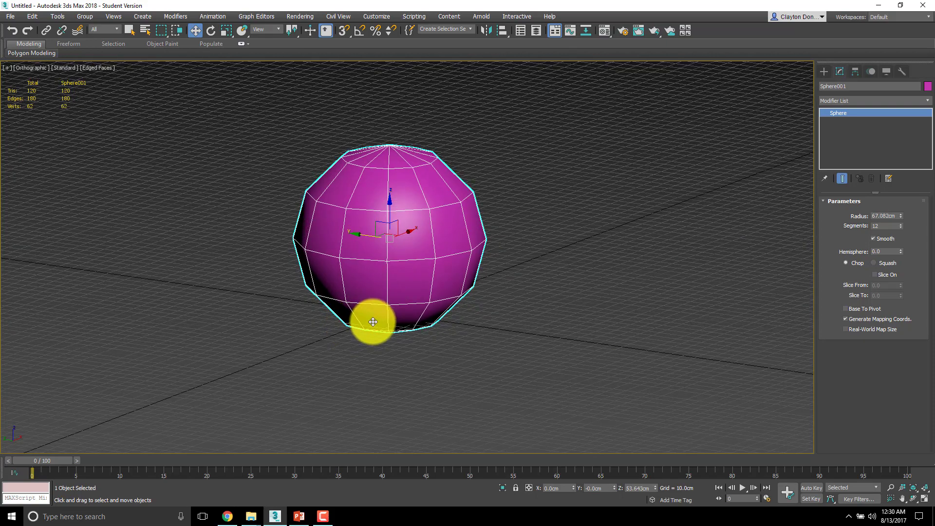
middle_click_drag(516, 328, 455, 336)
key("f")
middle_click_drag(422, 290, 363, 353)
scroll(338, 111, "down", 5)
middle_click_drag(364, 207, 432, 320)
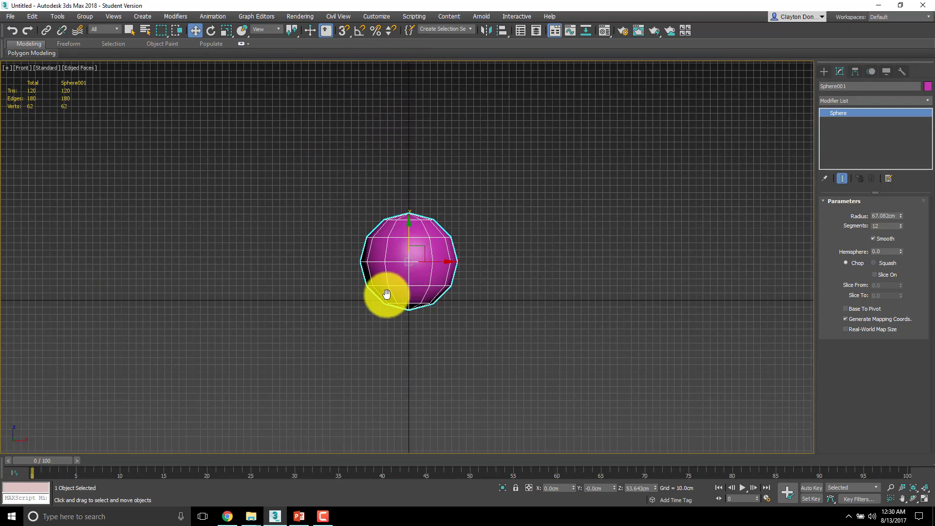
middle_click_drag(386, 292, 329, 288)
scroll(355, 294, "up", 5)
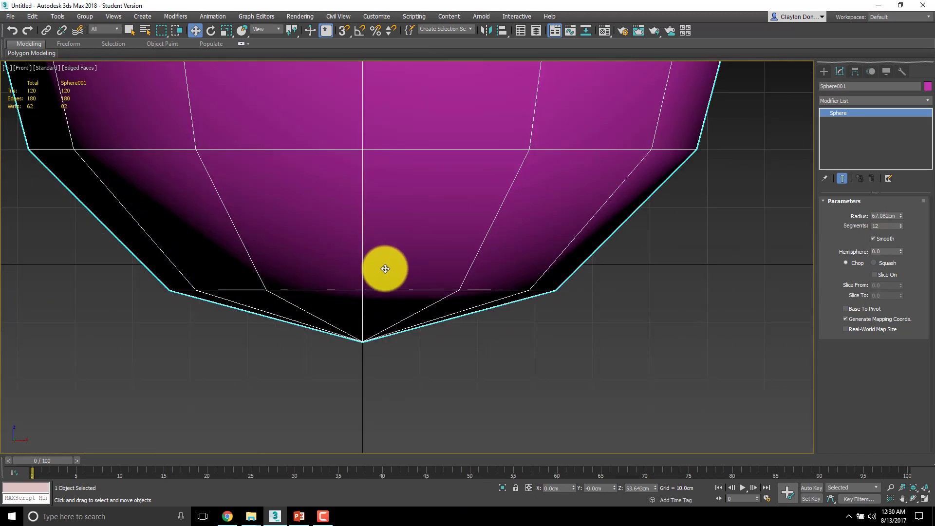
scroll(344, 338, "down", 3)
middle_click_drag(387, 266, 341, 344)
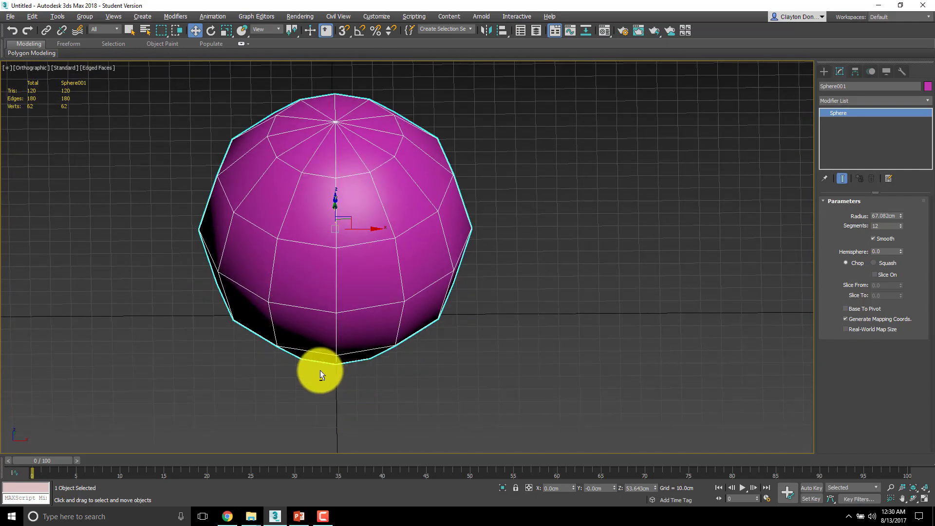
Step: In the front view, move the sphere back down along Z to about 0.9 cm
middle_click_drag(320, 370, 340, 343, "alt")
key("f")
middle_click_drag(395, 311, 372, 375)
left_click_drag(384, 180, 393, 286)
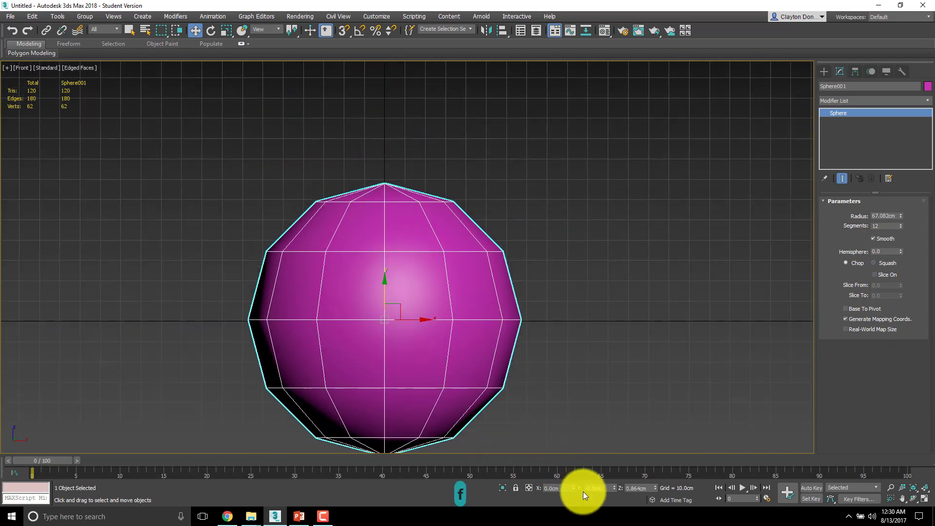
Step: Reset the sphere's Z position to 0.0 cm and inspect it against the ground grid in the perspective view
right_click(656, 488)
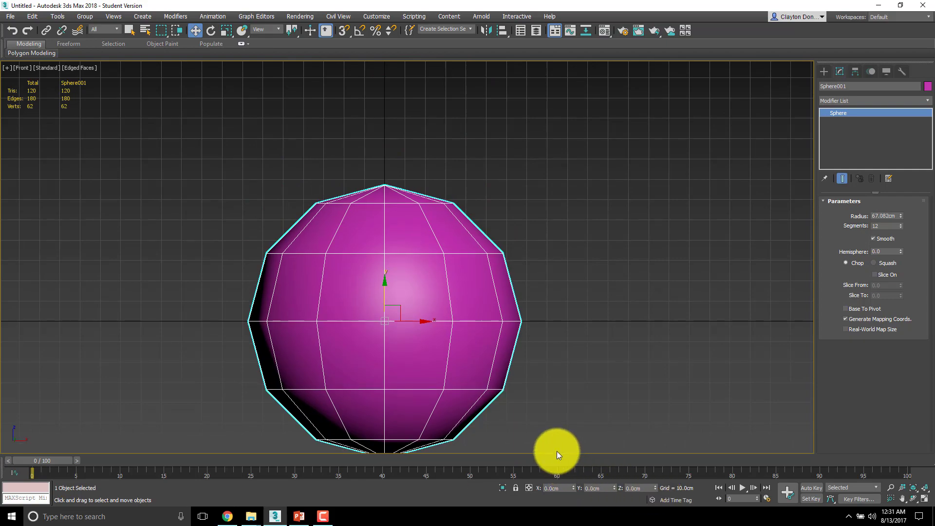
middle_click_drag(273, 290, 439, 246, "alt")
key("p")
scroll(390, 238, "down", 4)
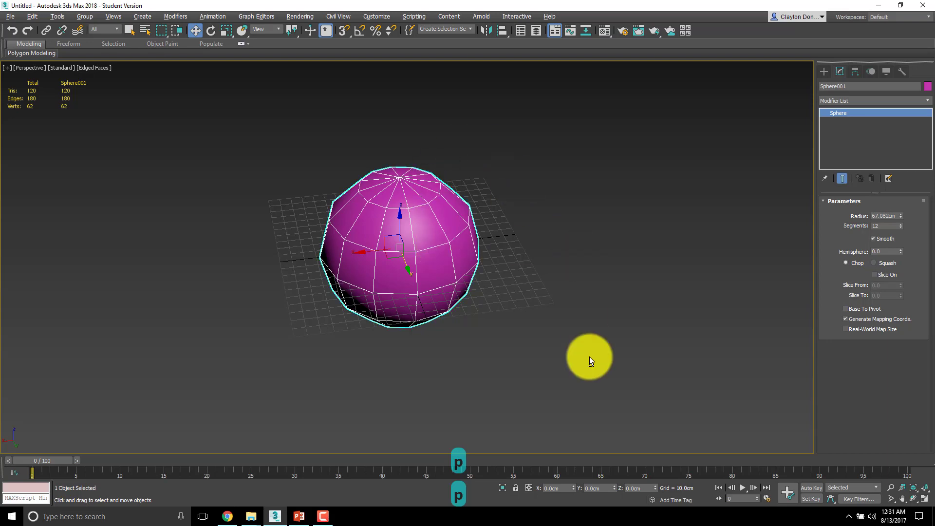
middle_click_drag(589, 359, 492, 363, "alt")
middle_click_drag(412, 240, 388, 242, "alt")
Step: In the front view, move the sphere straight up along Z to about 56.8 cm
key("f")
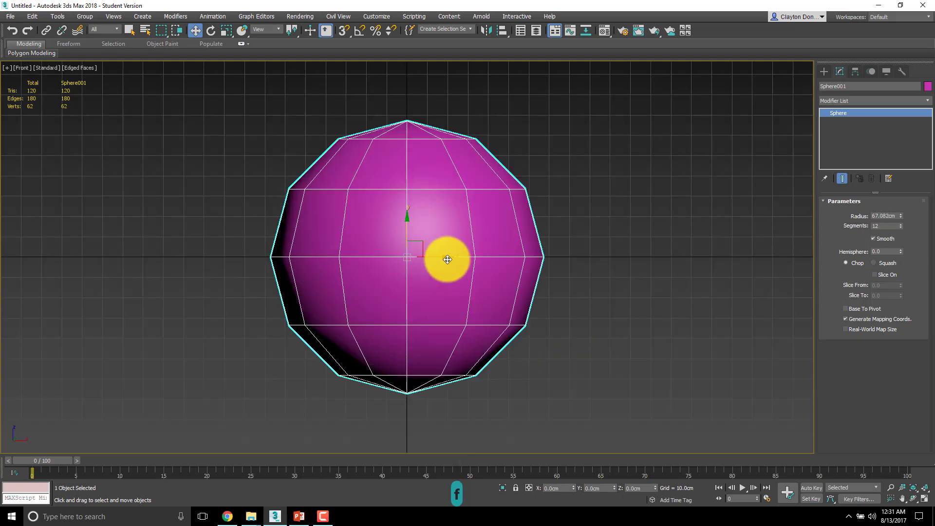
middle_click_drag(448, 260, 404, 285)
left_click_drag(361, 259, 359, 135)
middle_click_drag(359, 136, 320, 226, "alt")
middle_click_drag(382, 217, 410, 223, "alt")
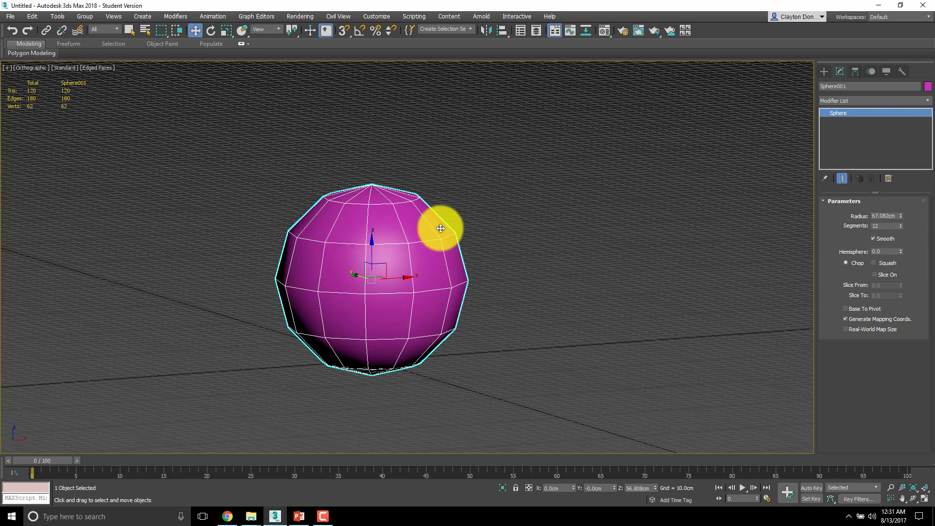
Step: Examine the snap types and the general and translation options in the Grid and Snap Settings
right_click(343, 30)
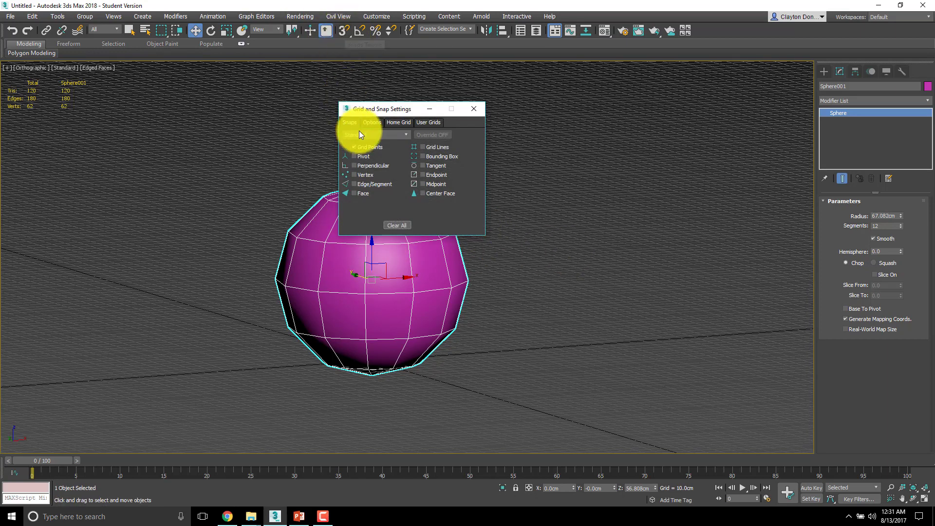
left_click(371, 123)
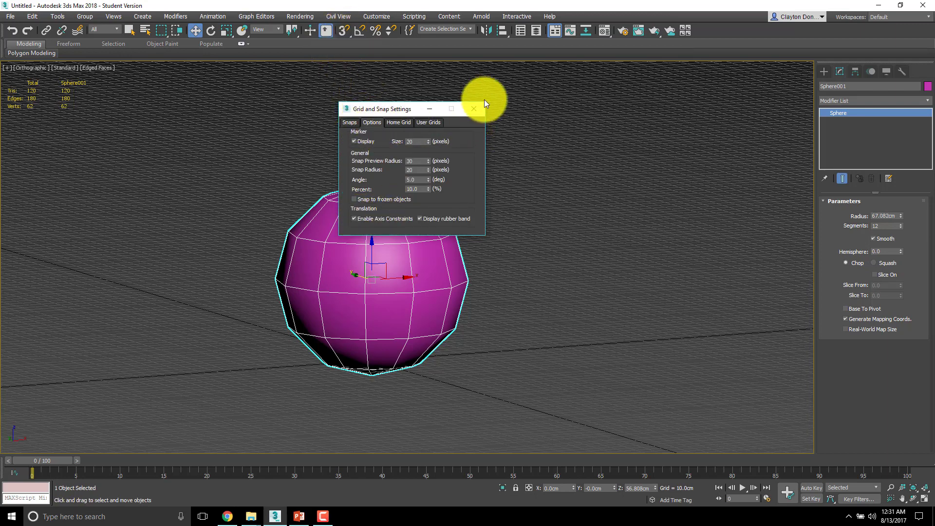
left_click(474, 109)
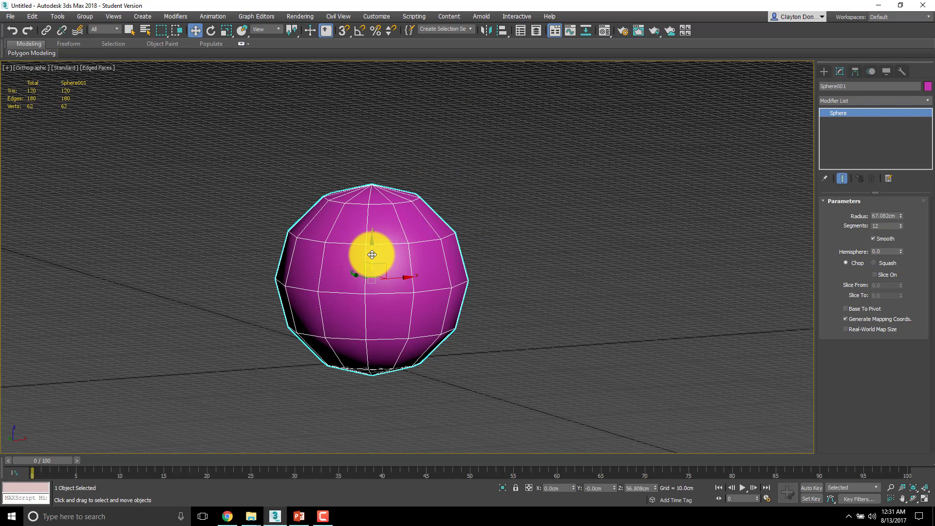
Step: Clone the sphere straight up to a Z of about 115.1 cm as a single Copy, not an instance
mouse_move(372, 255)
left_mouse_down("shift")
mouse_move(364, 68)
mouse_move(366, 173)
left_mouse_up("shift")
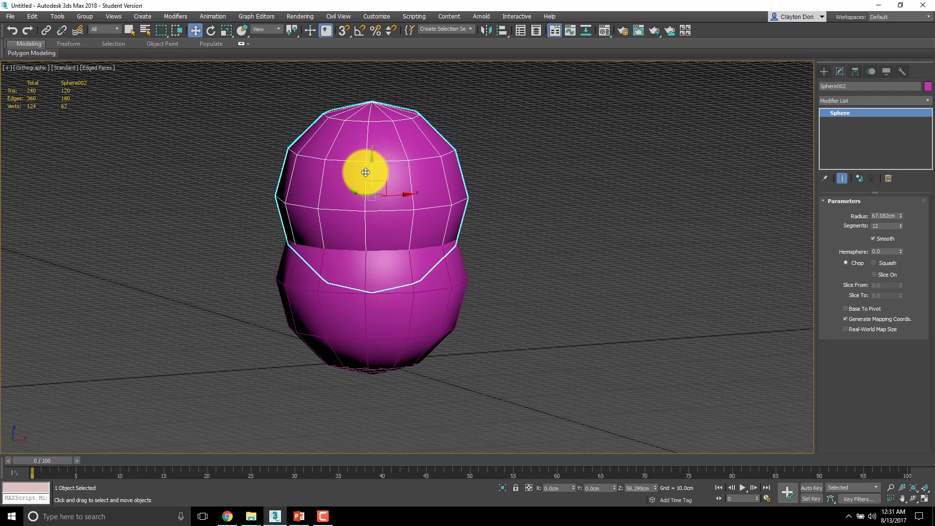
left_click_drag(366, 172, 366, 160, "shift")
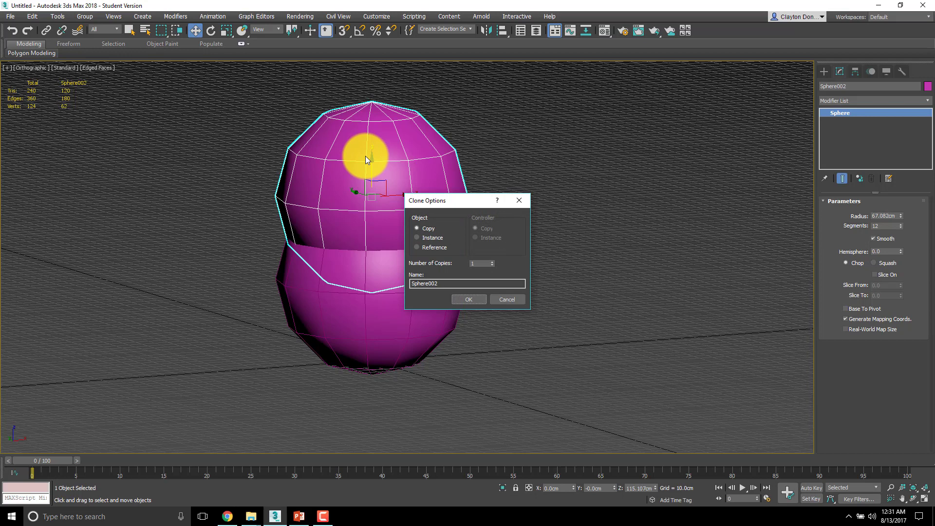
mouse_move(463, 201)
left_mouse_down()
mouse_move(396, 199)
mouse_move(565, 192)
left_mouse_up()
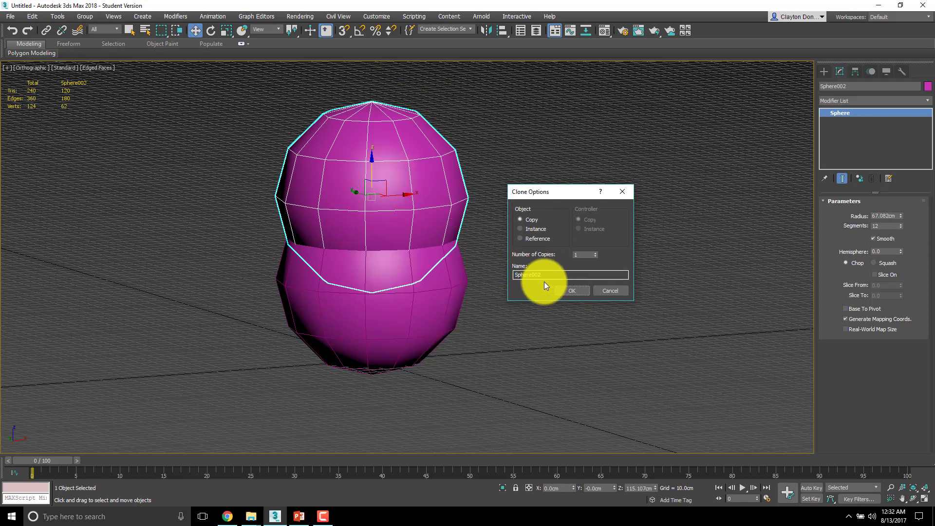
left_click(573, 292)
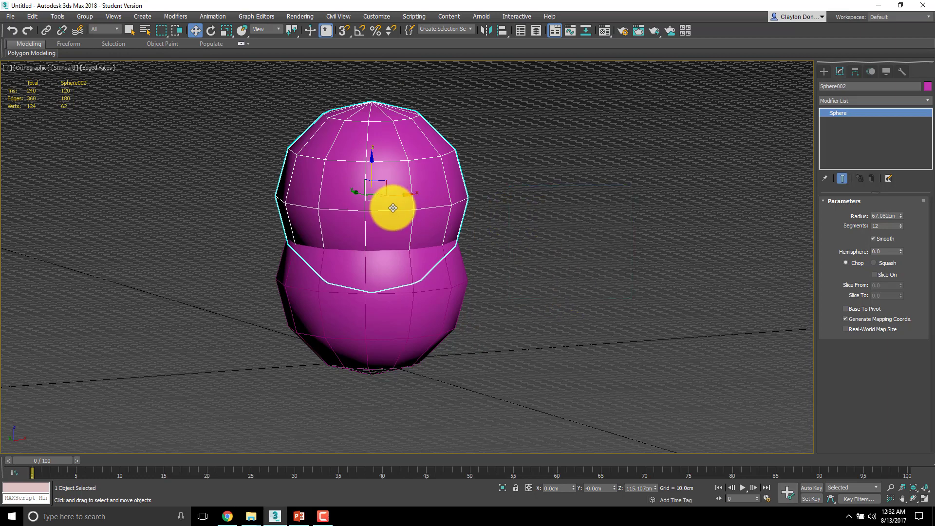
Step: Try scaling the upper sphere on only some axes, to about 50 percent on X and Z, and undo the scaling
key("r")
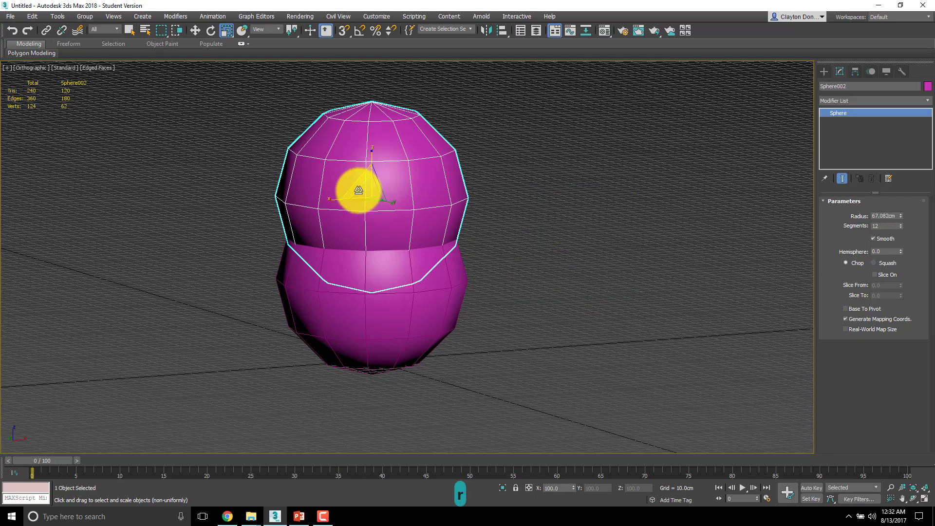
middle_click_drag(359, 190, 357, 213)
left_click_drag(355, 209, 389, 249)
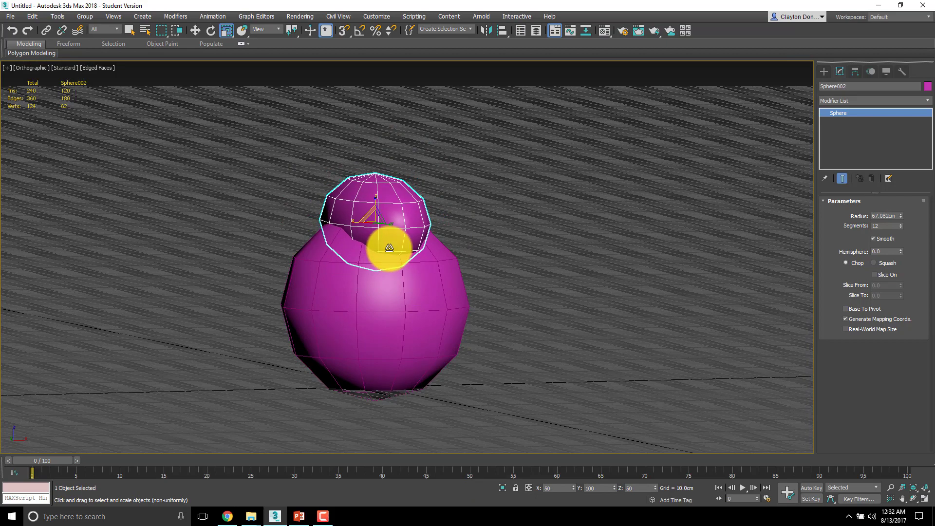
middle_click_drag(389, 250, 418, 277, "alt")
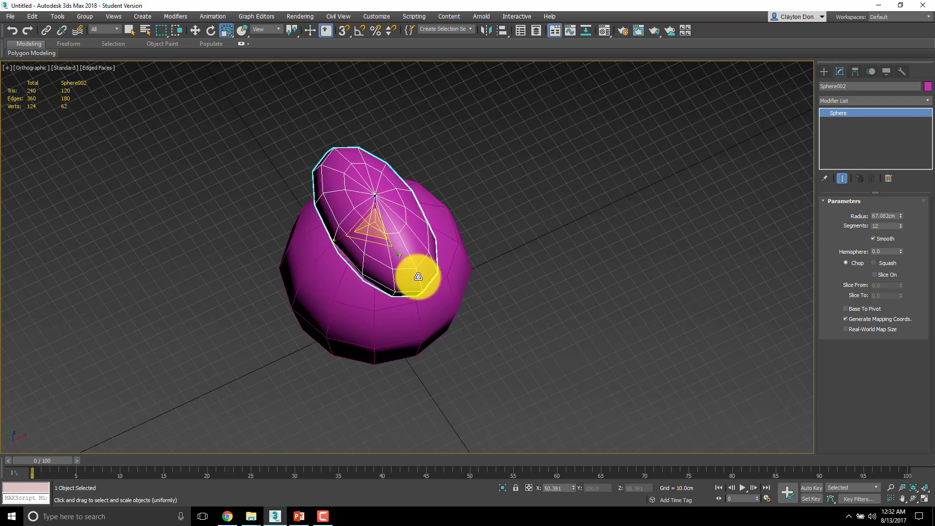
key("ctrl+z")
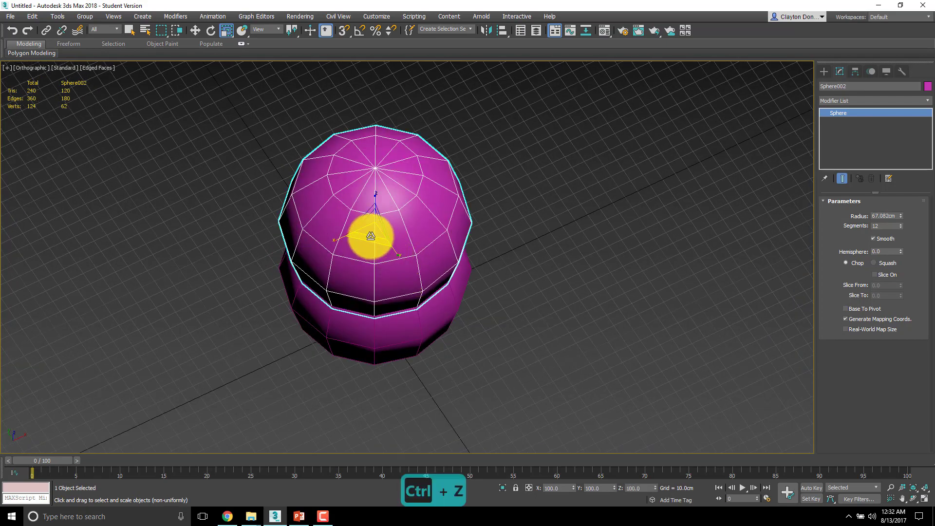
left_click_drag(371, 236, 372, 178)
mouse_move(380, 213)
middle_mouse_down("alt")
mouse_move(411, 148)
mouse_move(411, 198)
mouse_move(367, 203)
middle_mouse_up("alt")
key("r")
key("ctrl+z")
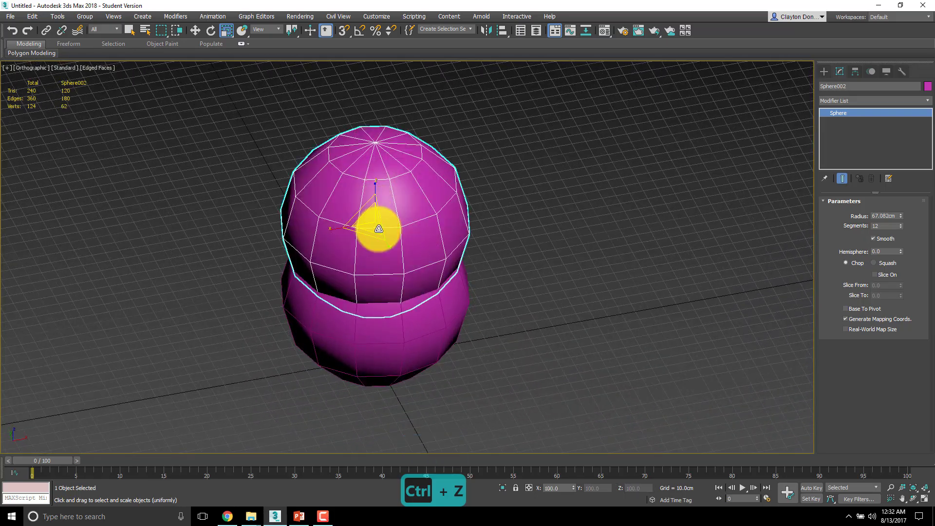
Step: Scale the upper sphere uniformly to about 69.7 percent and raise it along Z to about 132.6 cm
left_click_drag(376, 225, 366, 244)
middle_click_drag(366, 244, 408, 219, "alt")
key("w")
left_click_drag(373, 185, 382, 166)
Step: Clone the scaled sphere straight up to a Z of about 177.7 cm as one more Copy
middle_click_drag(423, 195, 437, 238, "alt")
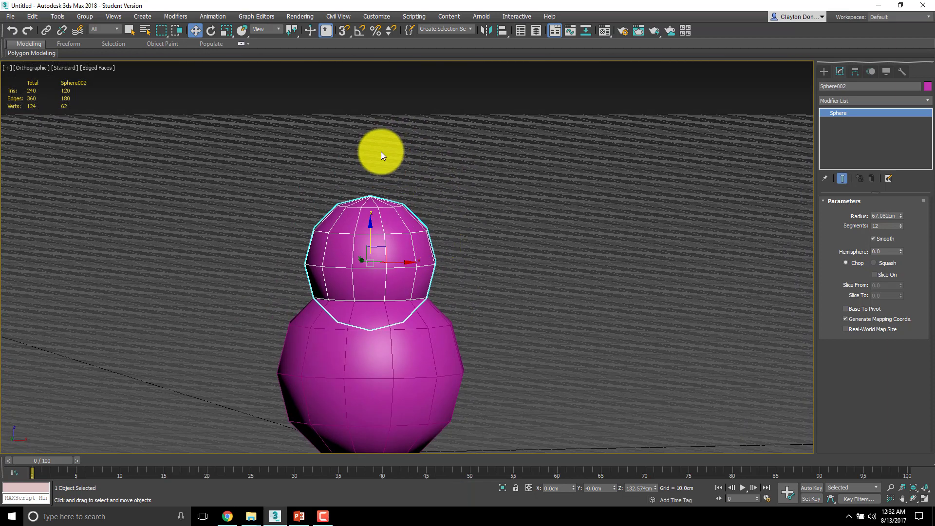
mouse_move(370, 236)
left_mouse_down("shift")
mouse_move(378, 162)
mouse_move(387, 186)
left_mouse_up("shift")
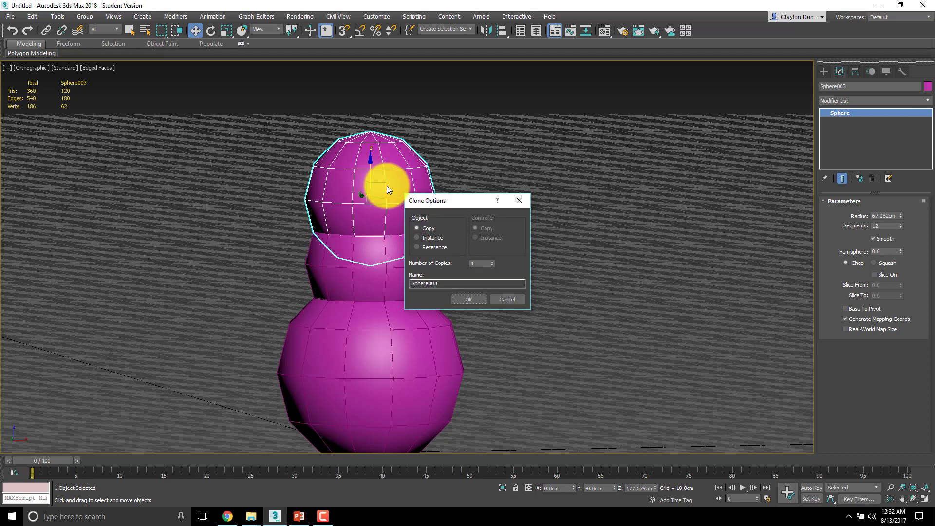
left_click(466, 302)
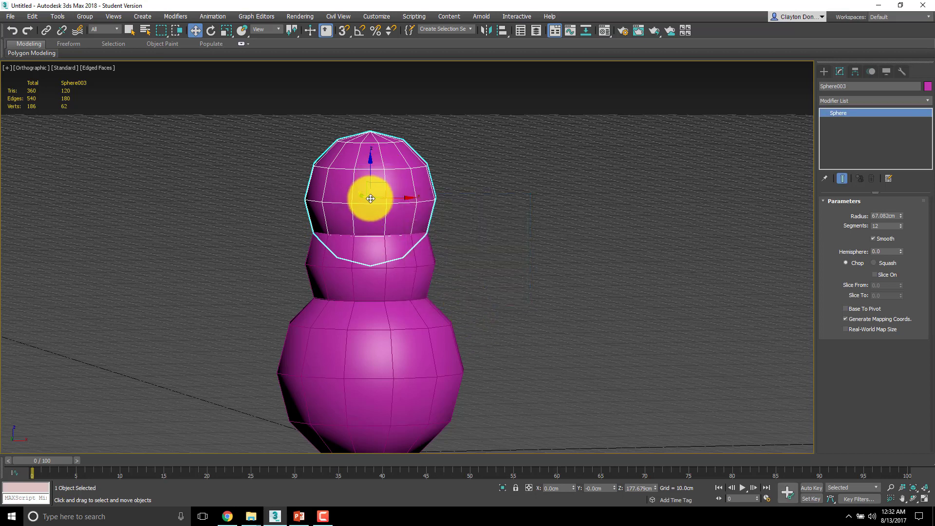
Step: Scale the top sphere uniformly down to roughly two-thirds, raise it to a Z of about 193.6 cm, and deselect it in perspective
key("r")
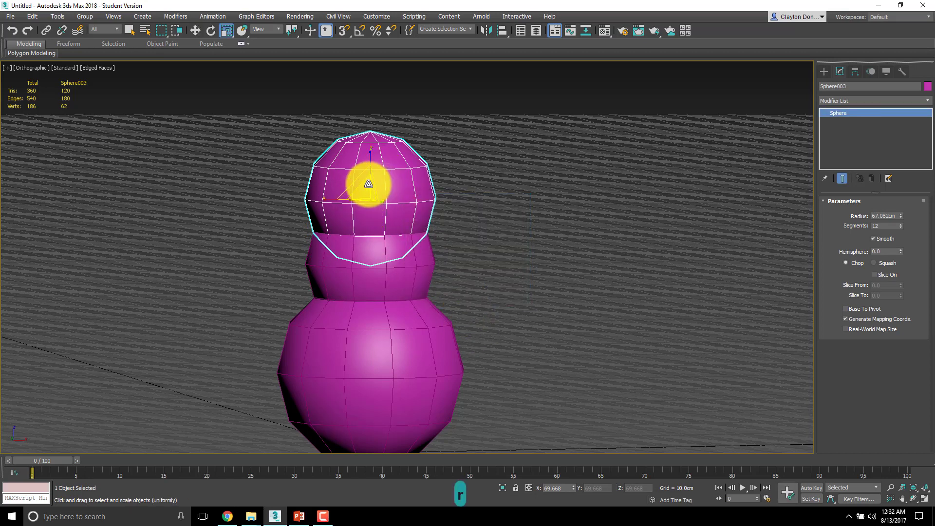
left_click_drag(367, 192, 370, 213)
key("w")
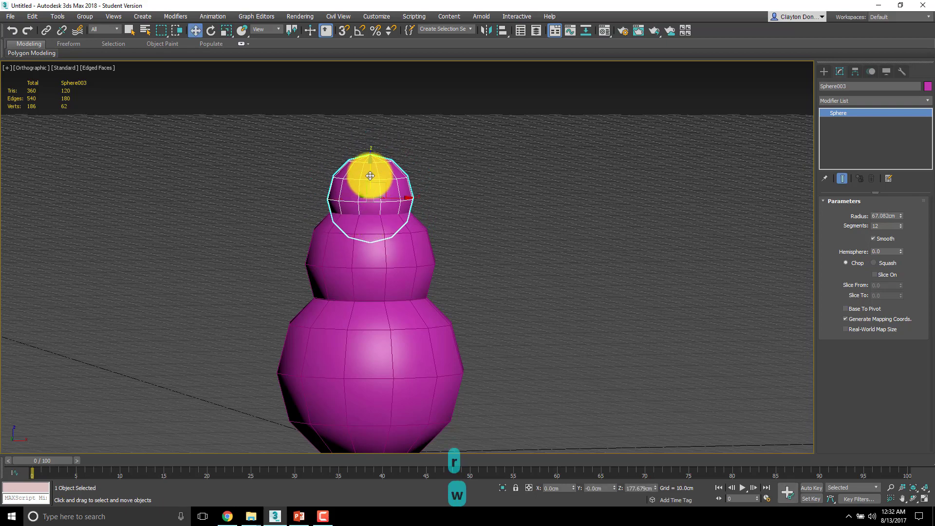
left_click_drag(370, 173, 372, 146)
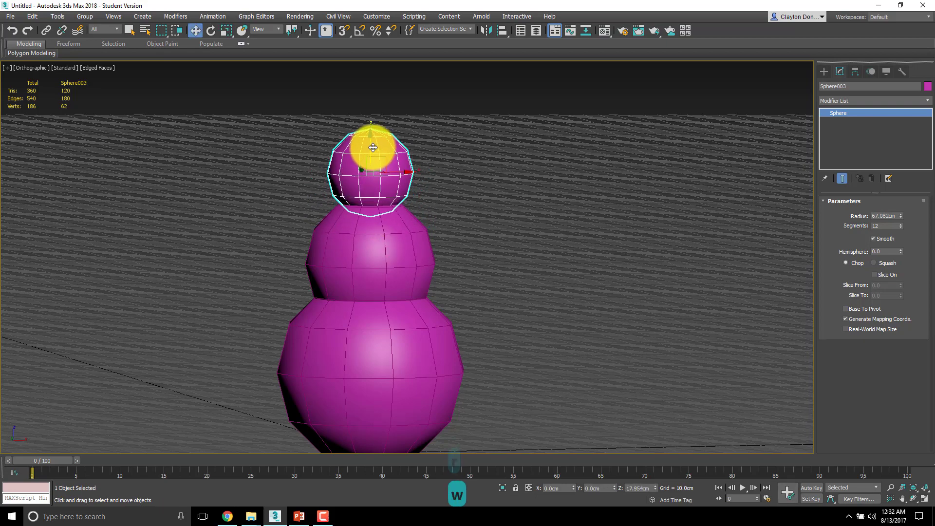
middle_click_drag(355, 171, 371, 233, "alt")
middle_click_drag(433, 271, 431, 246)
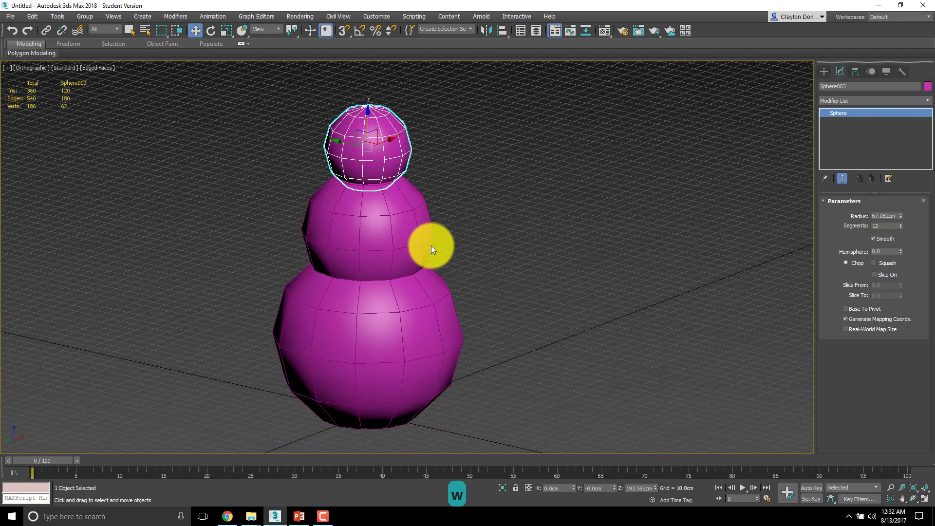
scroll(432, 246, "down", 3)
key("p")
left_click(527, 272)
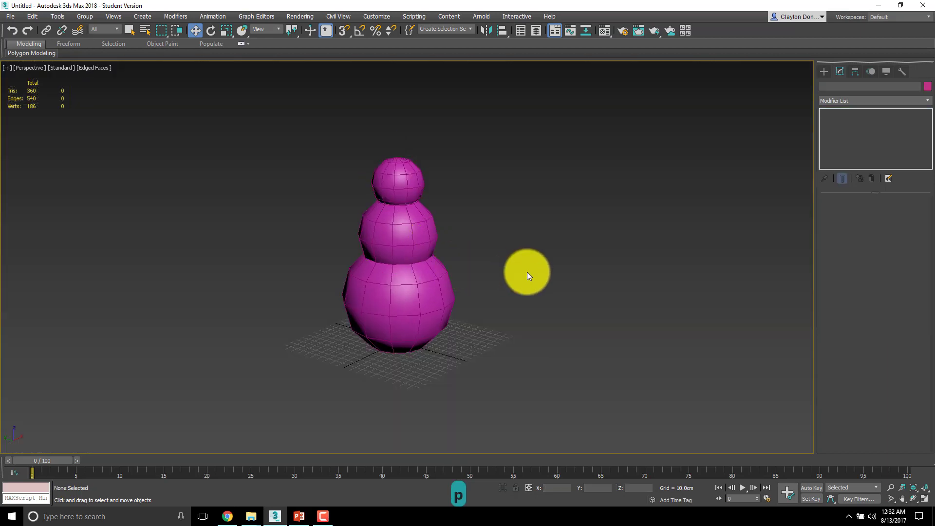
Step: Shift the middle sphere slightly and the top sphere about 8.1 cm along X, off the stack's centre, and select both
middle_click_drag(500, 264, 447, 266, "alt")
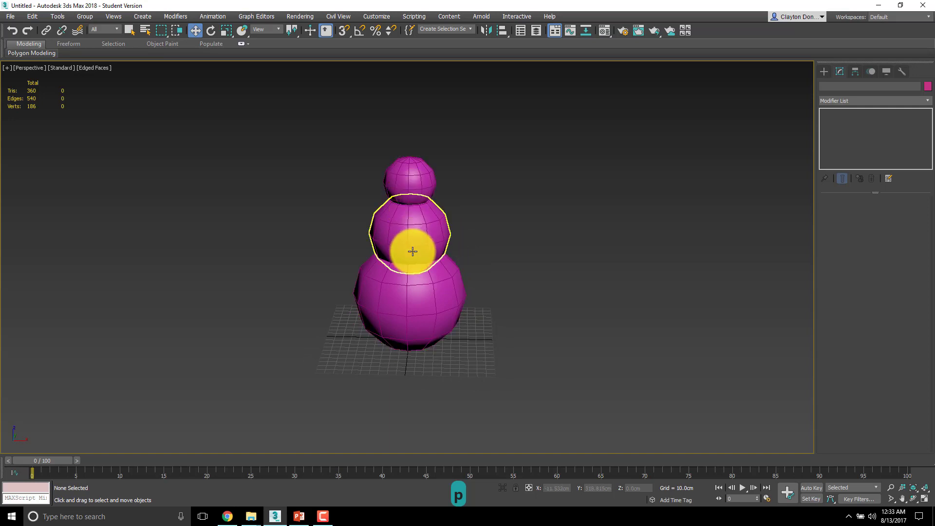
left_click(413, 251)
left_click_drag(439, 234, 438, 244)
left_click(455, 262)
mouse_move(455, 262)
middle_mouse_down("alt")
mouse_move(470, 236)
mouse_move(451, 263)
middle_mouse_up("alt")
left_click_drag(382, 178, 472, 223)
middle_click_drag(439, 250, 408, 262, "alt")
Step: Select all three spheres and examine how well they line up in the front and top views
key("f")
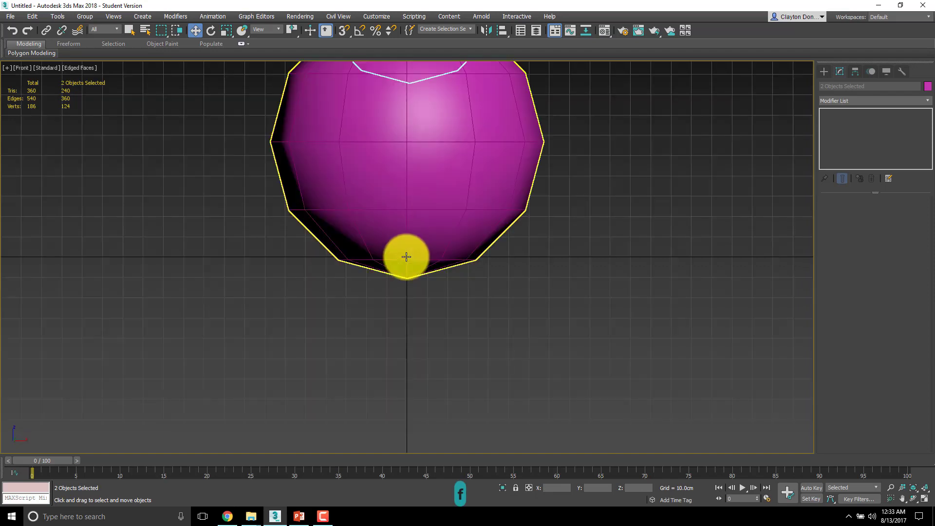
scroll(427, 403, "down", 3)
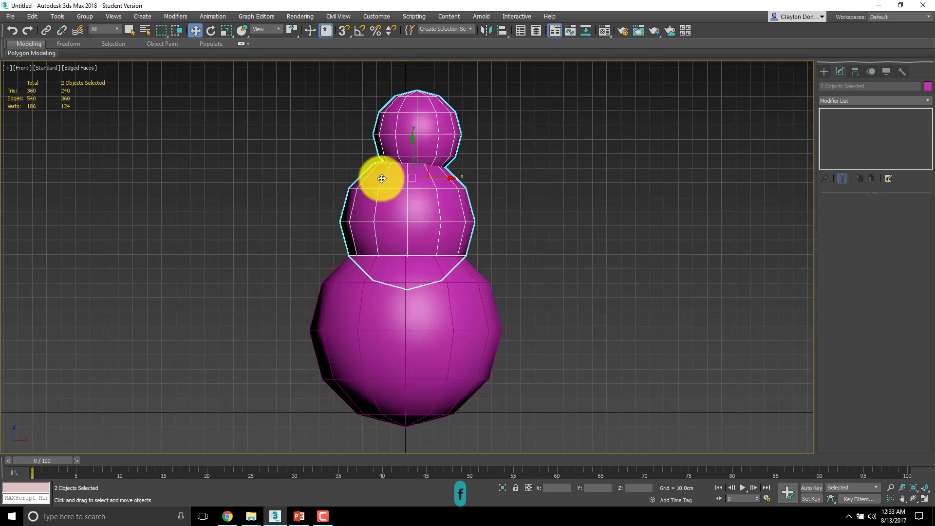
left_click_drag(480, 357, 478, 356)
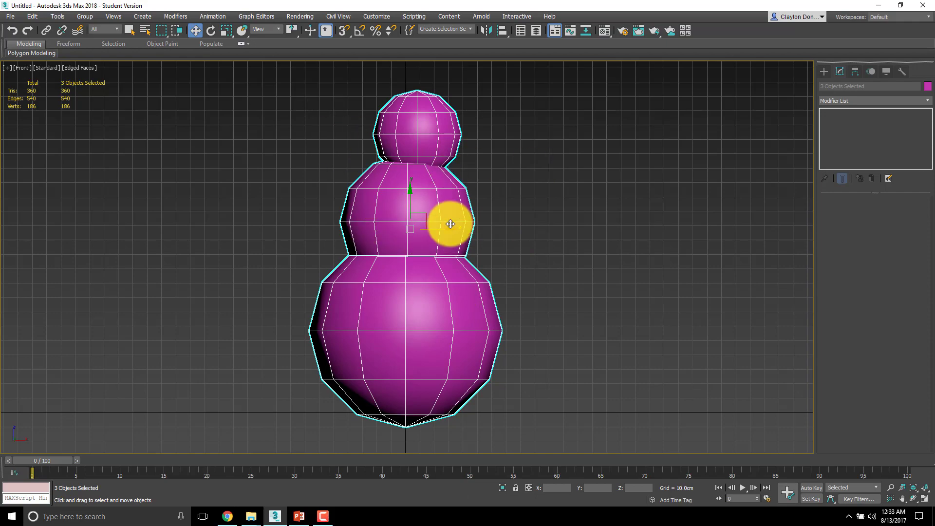
middle_click_drag(445, 222, 449, 288, "alt")
key("t")
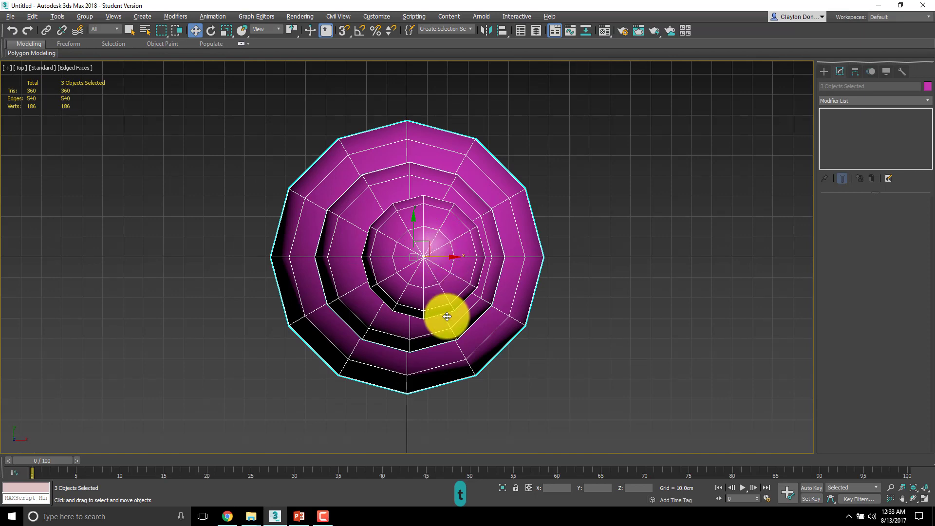
key("f")
key("f")
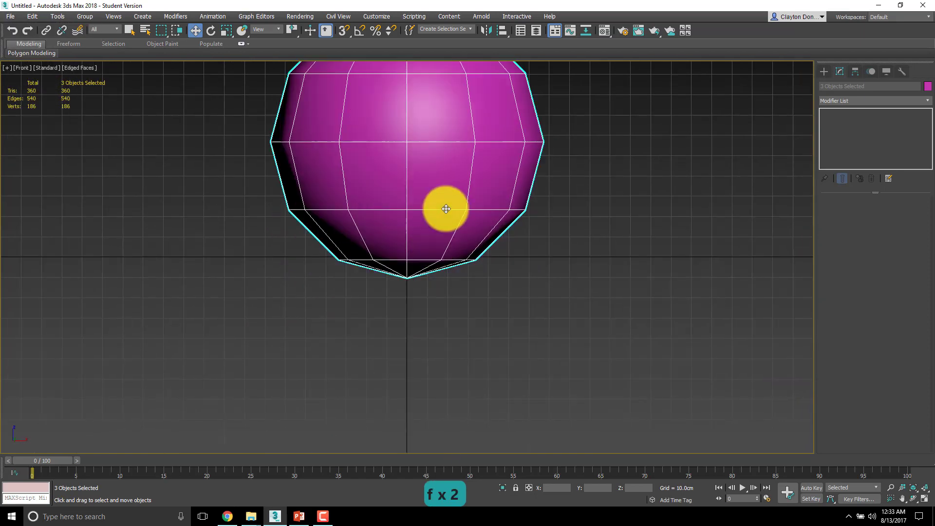
scroll(431, 392, "down", 5)
scroll(414, 229, "up", 3)
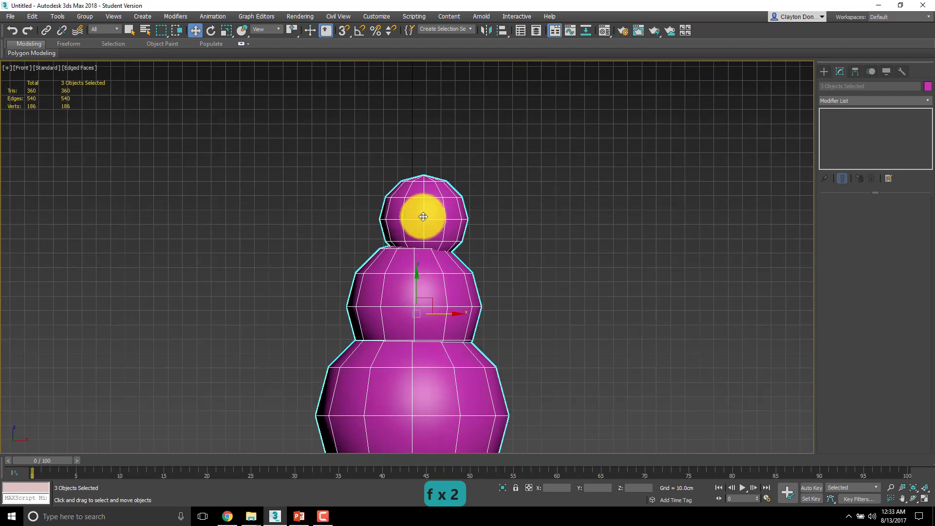
Step: Reselect all three spheres, toggle angle snap, and rotate them about the vertical axis until they line up in the front view
left_click(426, 212)
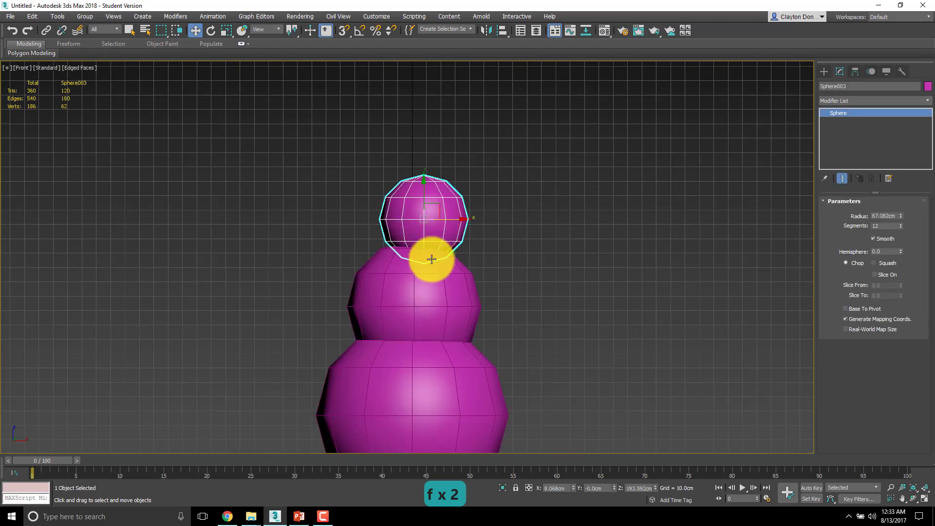
left_click_drag(447, 316, 516, 376)
key("e")
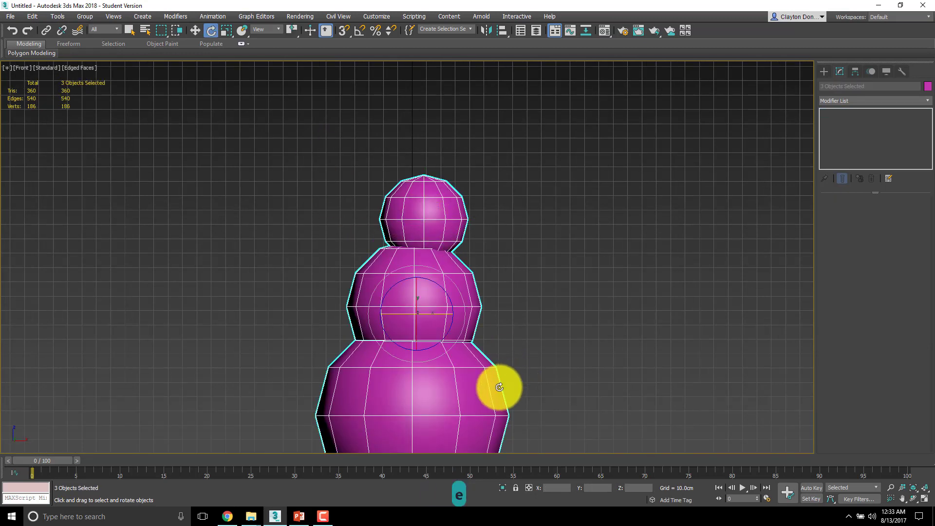
left_click_drag(439, 316, 395, 280)
key("a")
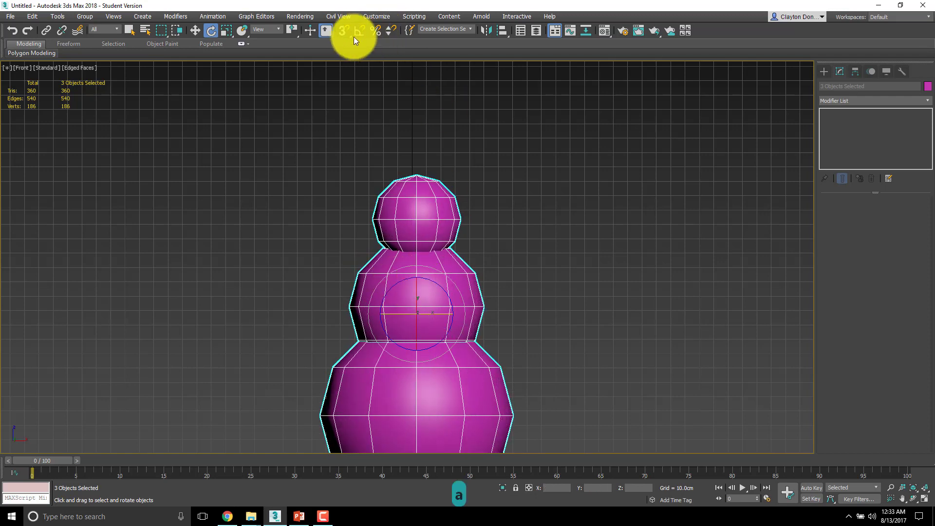
middle_click_drag(438, 330, 323, 306)
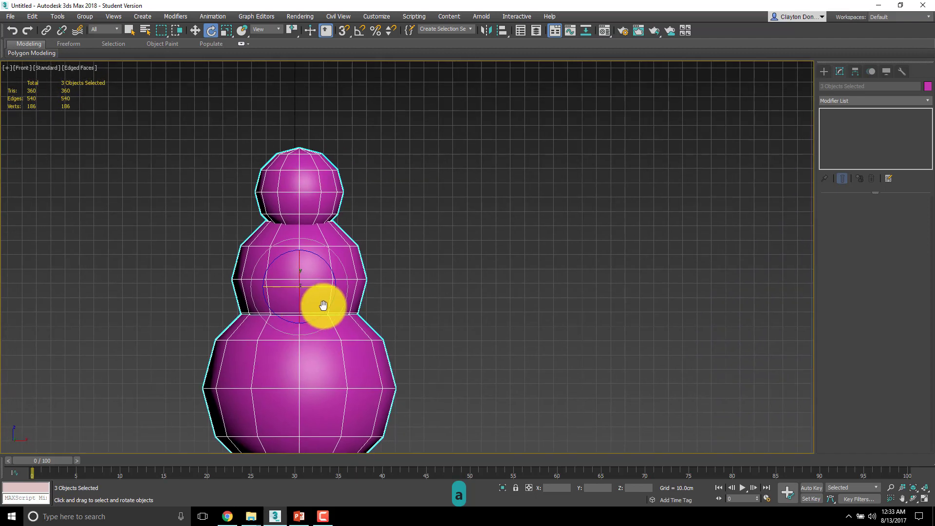
Step: In the left view, tilt the top sphere slightly and tilt the middle sphere slightly, each on its own
key("l")
middle_click_drag(378, 278, 387, 330)
scroll(386, 329, "down", 9)
scroll(373, 218, "up", 6)
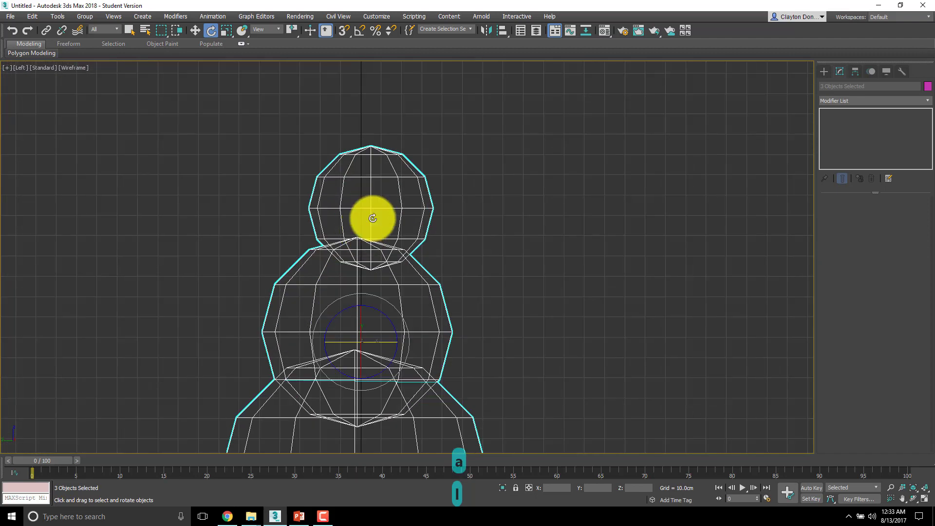
left_click(405, 181)
left_click_drag(399, 184, 403, 184)
left_click(411, 281)
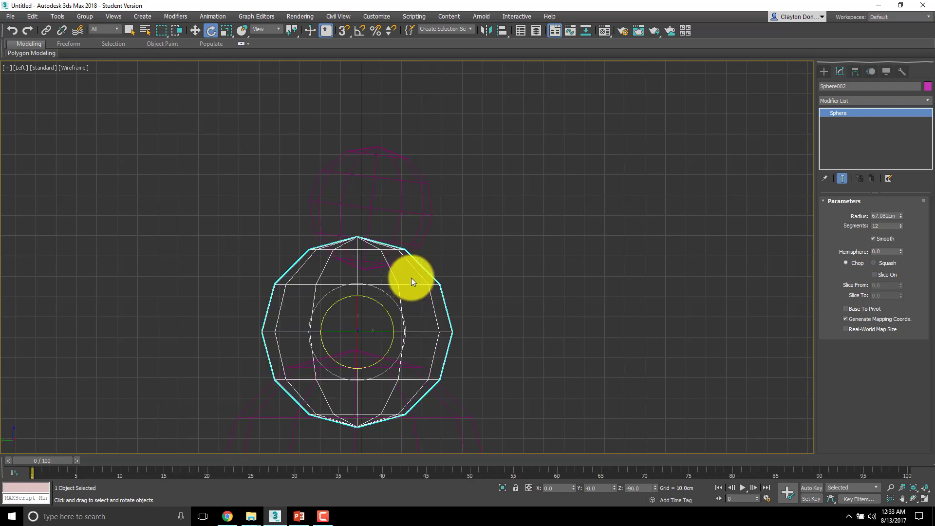
left_click_drag(372, 302, 380, 302)
key("w")
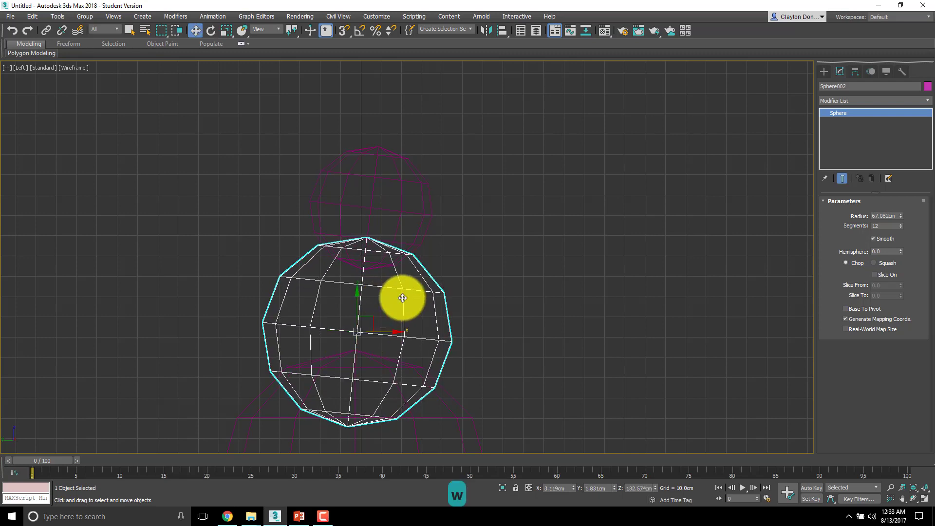
Step: Turn on shaded display in the left view and deselect the middle sphere
middle_click_drag(403, 298, 441, 213)
key("F3")
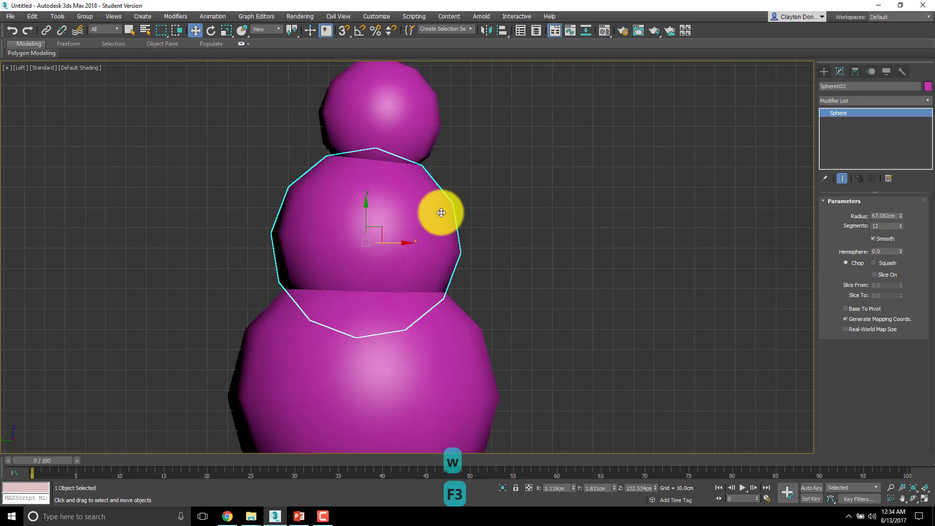
scroll(448, 207, "up", 2)
scroll(463, 205, "down", 3)
left_click(465, 209)
Step: Select the top sphere and compare the alignment and tilt of the stack in the front and left views
middle_click_drag(455, 187, 410, 246, "alt")
key("f")
middle_click_drag(335, 256, 448, 178)
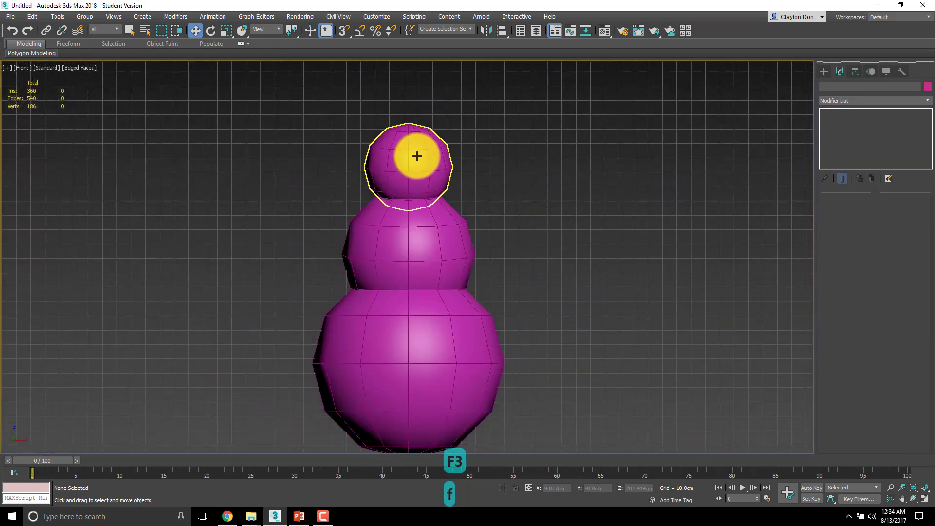
left_click(411, 157)
middle_click_drag(386, 199, 445, 216, "alt")
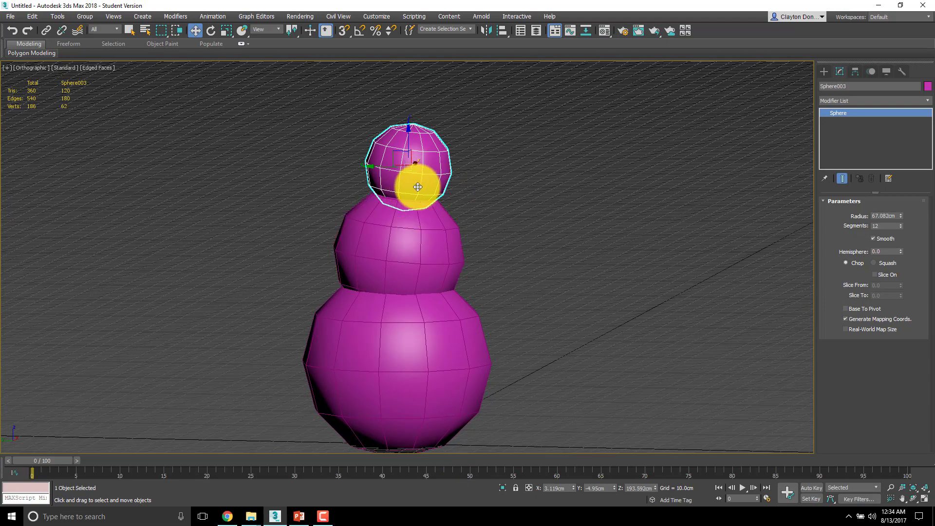
middle_click_drag(511, 252, 453, 325)
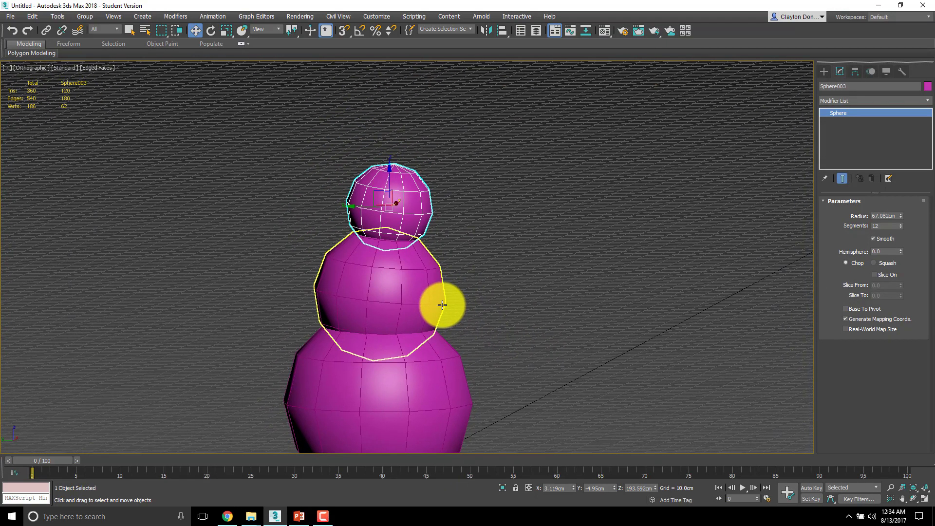
key("l")
scroll(453, 194, "down", 5)
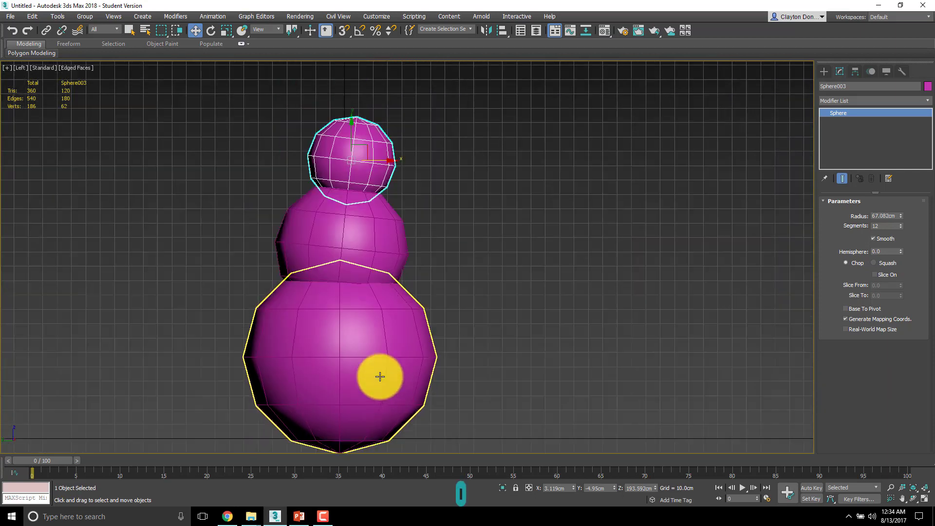
middle_click_drag(378, 375, 409, 403)
key("f")
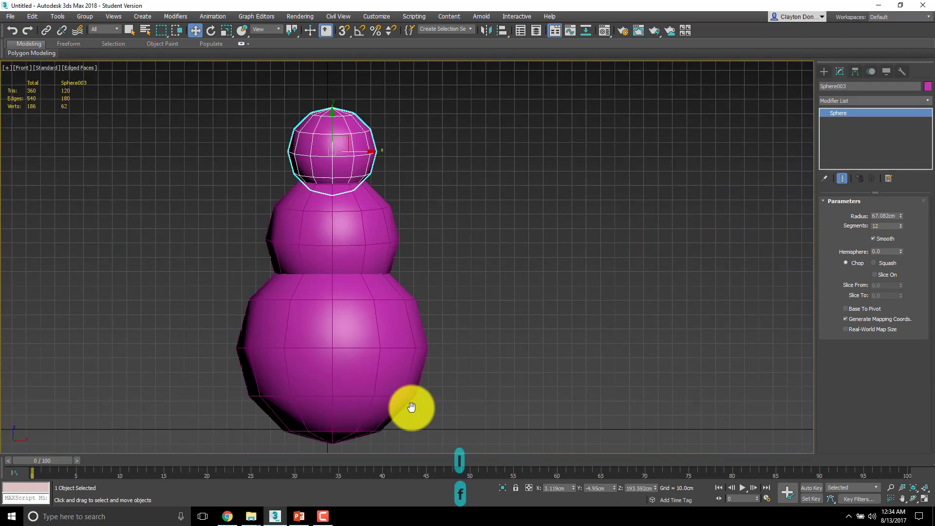
scroll(408, 385, "down", 3)
scroll(388, 312, "up", 7)
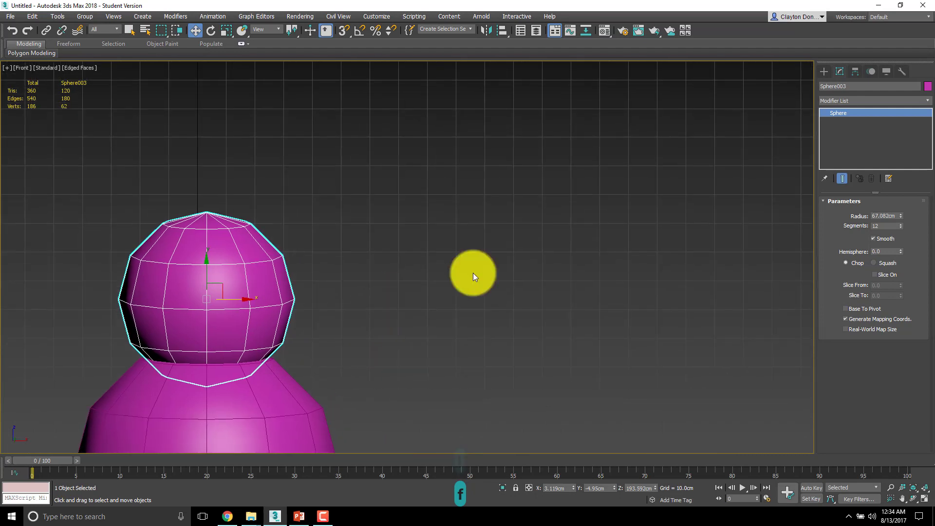
Step: Create a small sphere with a radius of about 12.25 cm in the front view, beside the top sphere
left_click(824, 71)
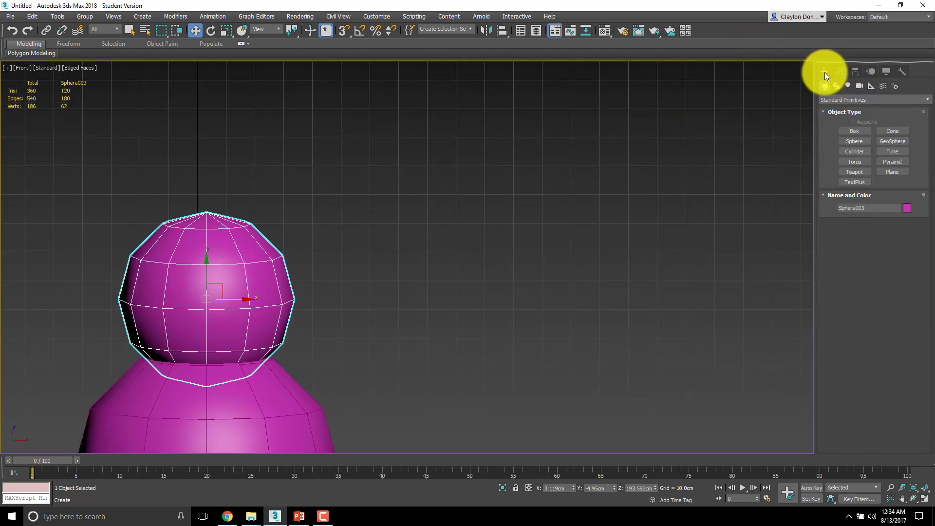
left_click(855, 142)
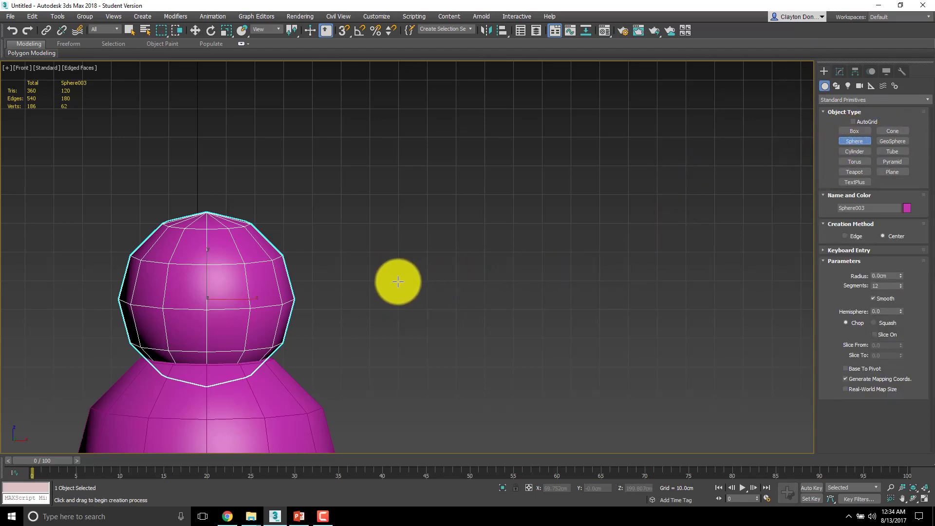
middle_click_drag(398, 282, 396, 211)
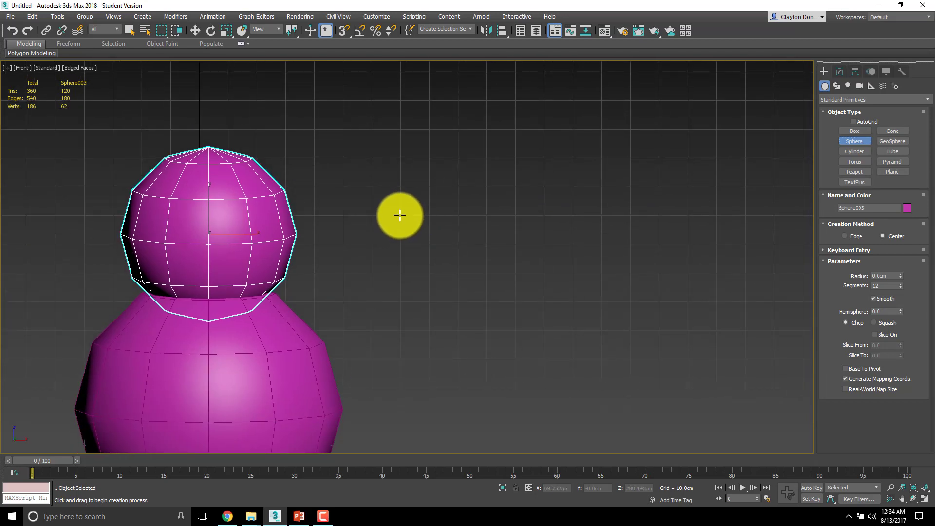
left_click_drag(400, 215, 426, 192)
middle_click_drag(372, 225, 412, 262, "alt")
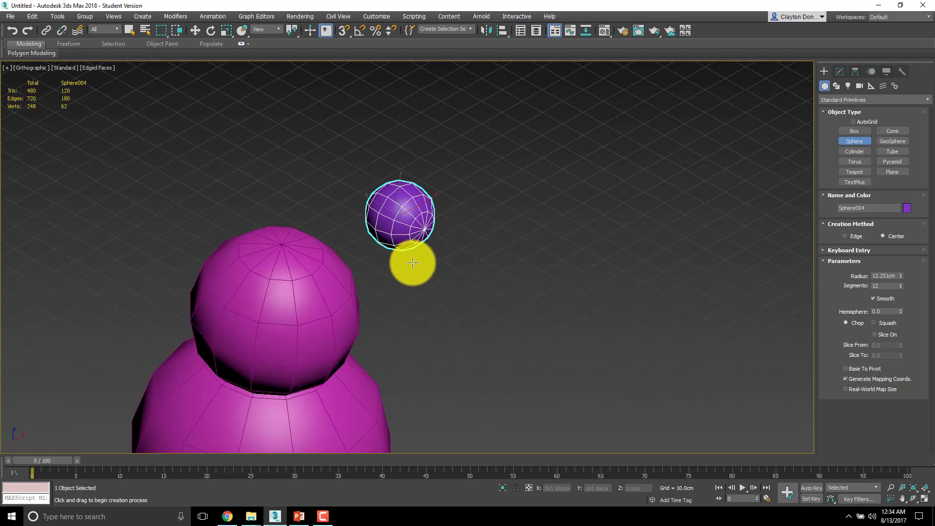
middle_click_drag(474, 268, 443, 299, "alt")
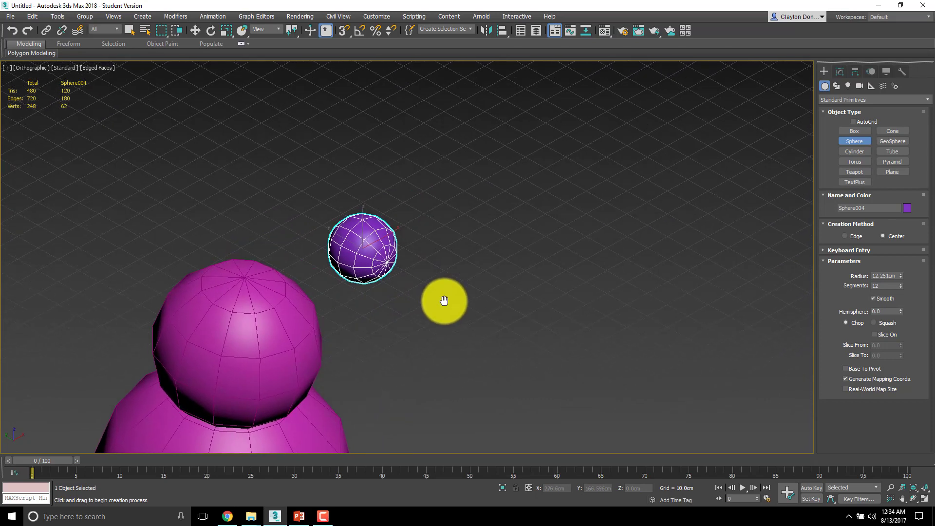
Step: Create another sphere of about 14.8 cm radius in the top view and raise it level with the purple sphere in the front view
key("t")
left_click_drag(556, 245, 553, 273)
key("f")
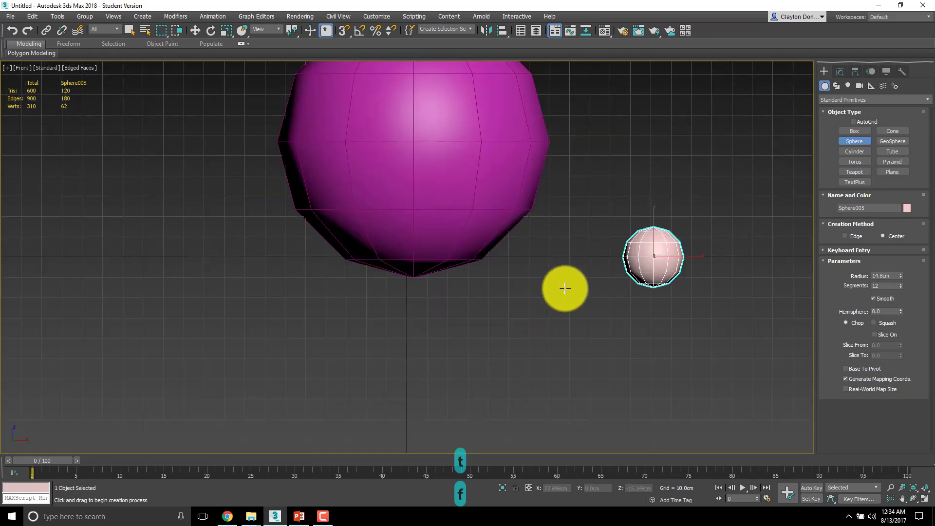
key("w")
left_click_drag(382, 357, 385, 211)
scroll(379, 224, "up", 5)
Step: Scale the pink sphere uniformly to about 53% and compare its pole orientation with the purple sphere's
key("r")
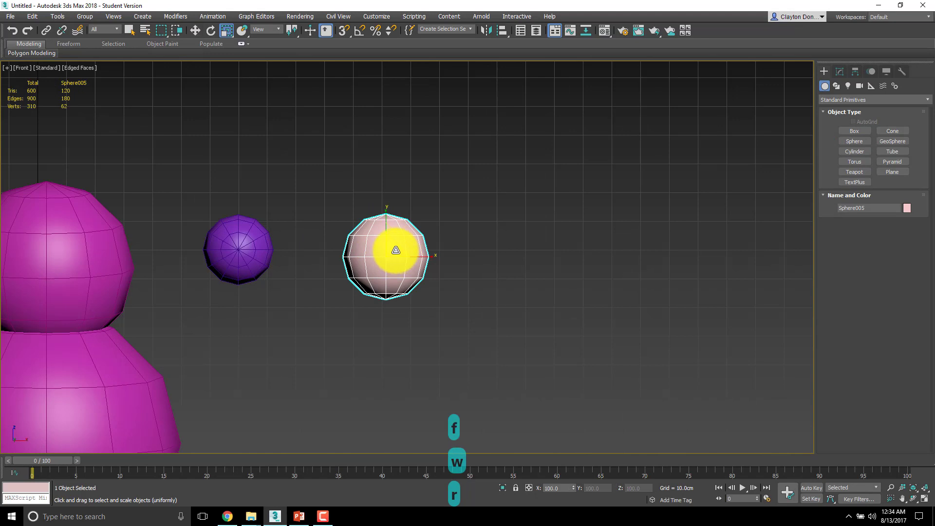
mouse_move(393, 246)
left_mouse_down()
mouse_move(378, 278)
mouse_move(384, 250)
left_mouse_up()
scroll(384, 248, "up", 5)
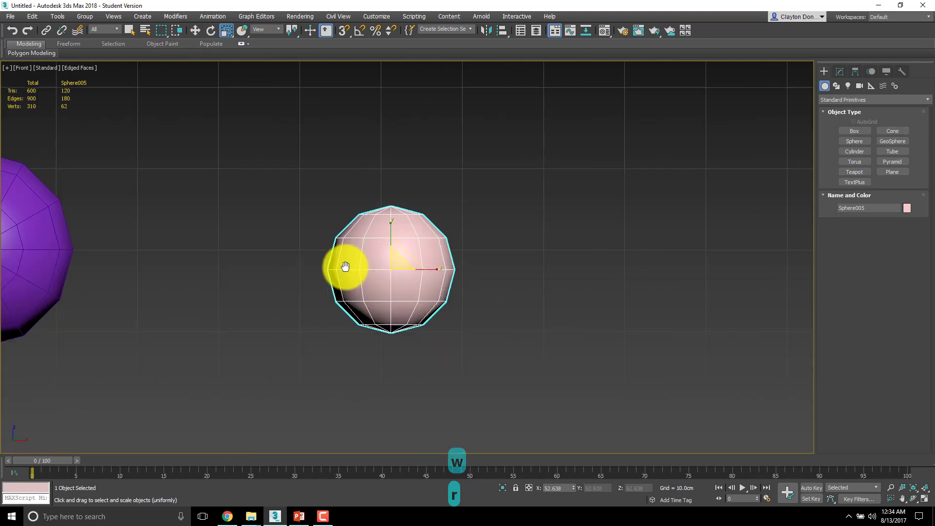
middle_click_drag(345, 265, 470, 261)
middle_click_drag(198, 172, 296, 195)
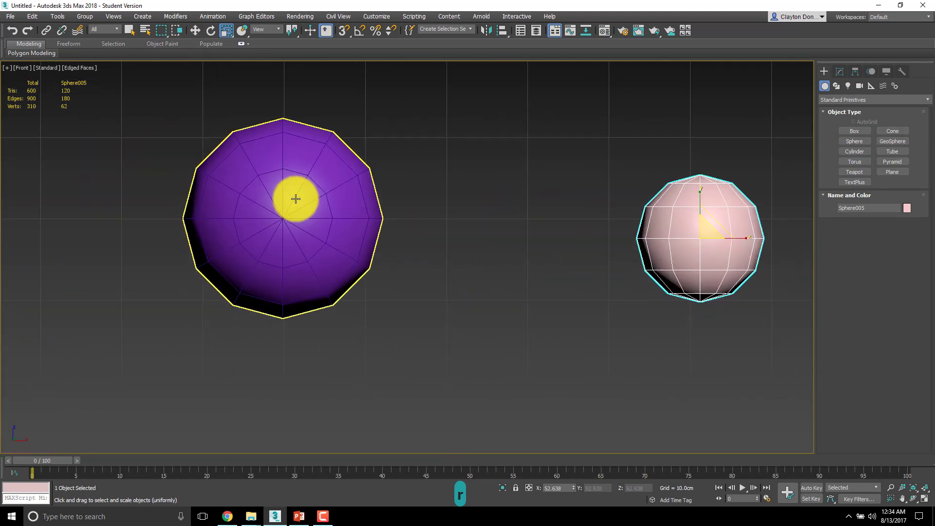
left_click(269, 182)
left_click(710, 225)
scroll(458, 216, "down", 3)
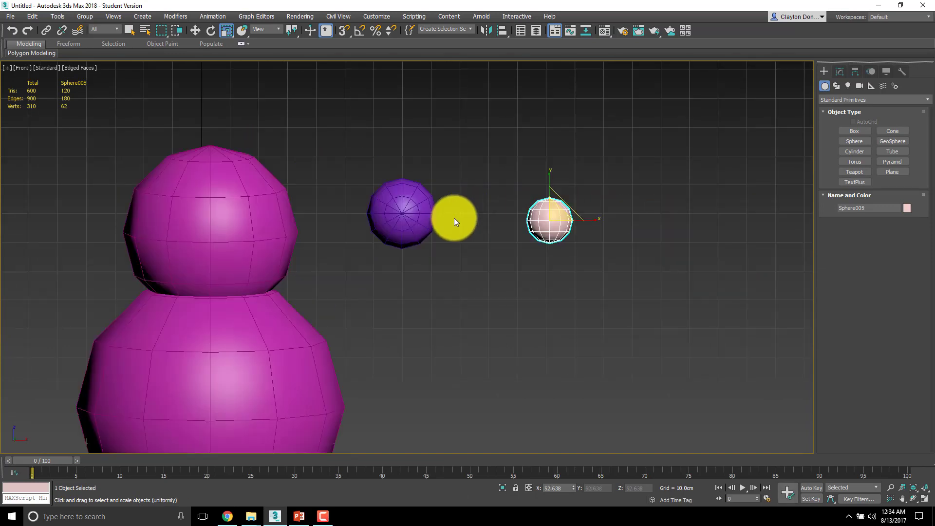
Step: Delete the pink sphere created from the top view
middle_click_drag(430, 223, 489, 240)
left_click(488, 239)
left_click(602, 242)
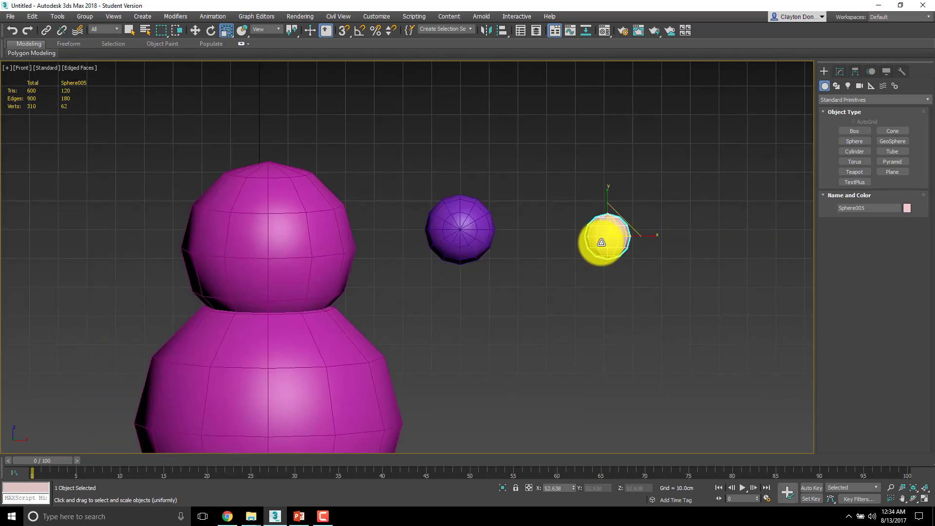
key("Delete")
Step: Move the purple sphere onto the front of the head as an eye, at about X -8, Y -27.2 and Z 201.1 cm
left_click(471, 226)
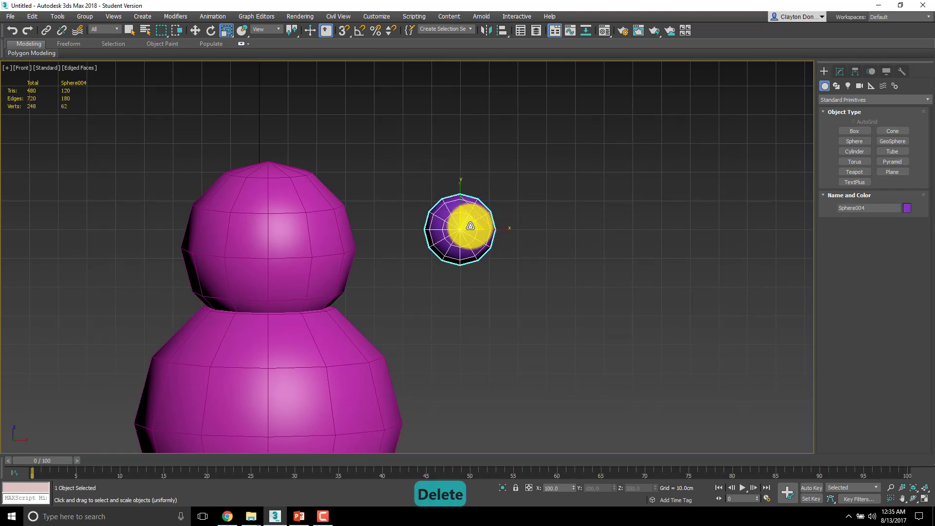
key("w")
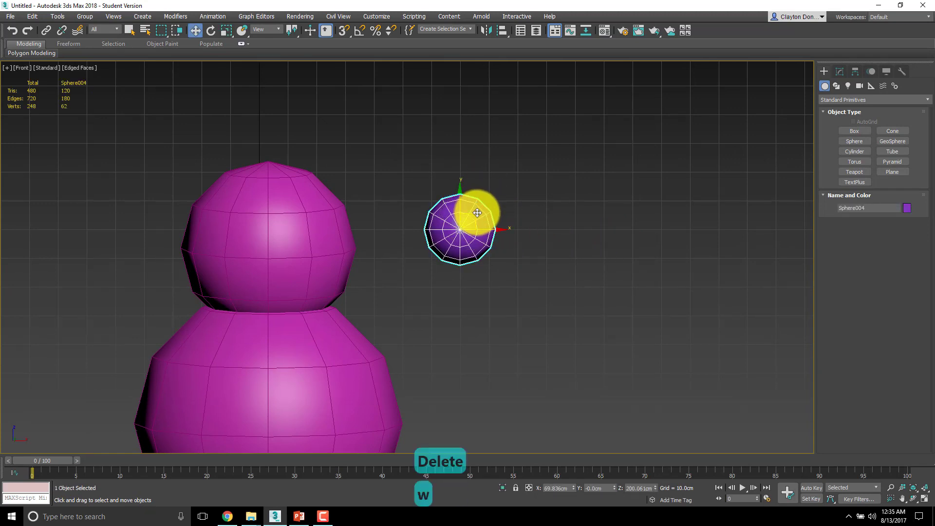
left_click_drag(478, 215, 253, 212)
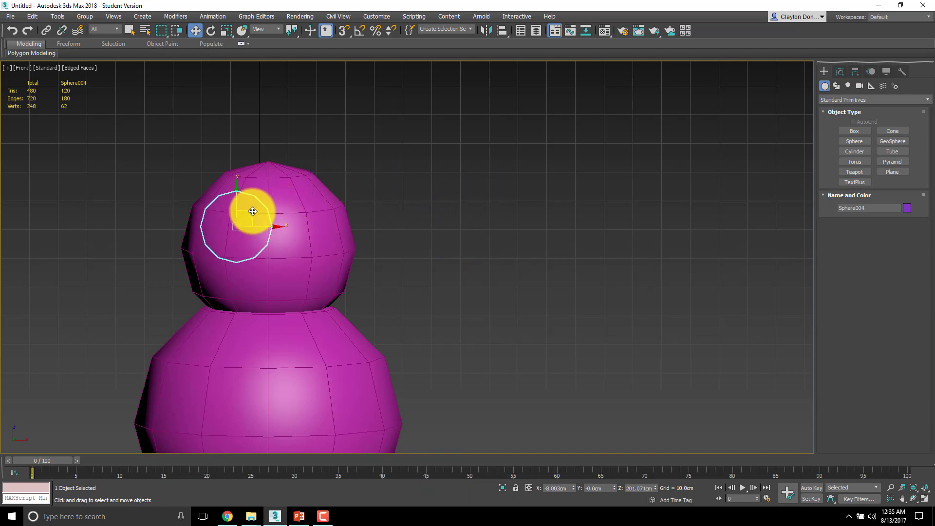
key("l")
middle_click_drag(359, 177, 265, 198)
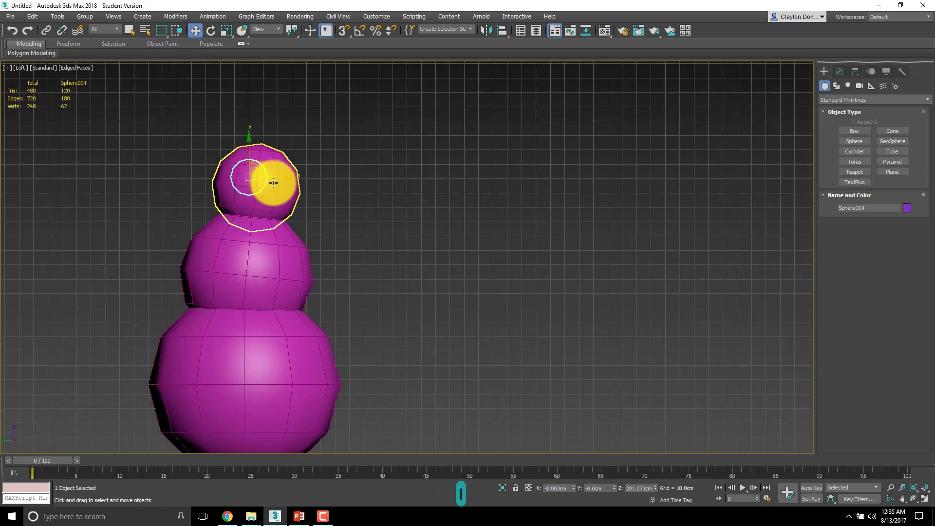
left_click_drag(275, 178, 317, 171)
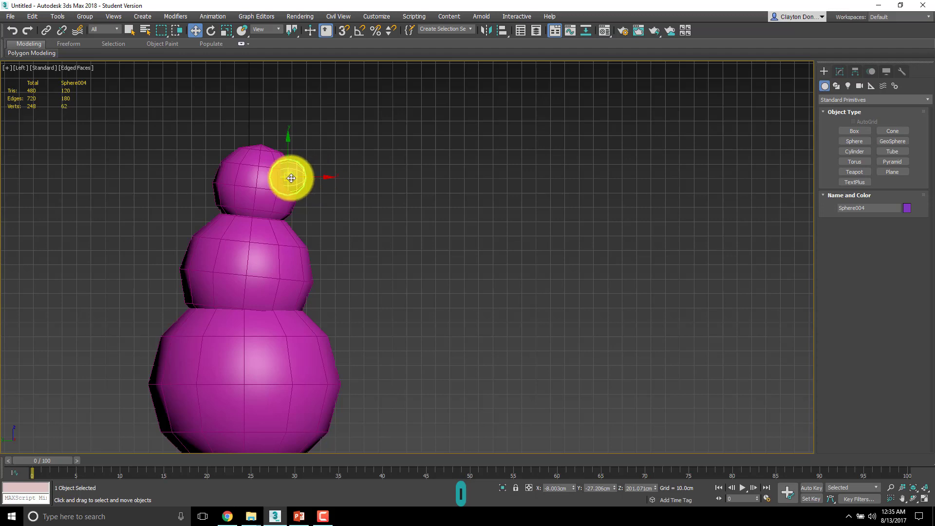
Step: Scale the purple eye sphere uniformly down to about 55%
scroll(288, 177, "up", 5)
scroll(287, 161, "up", 2)
key("r")
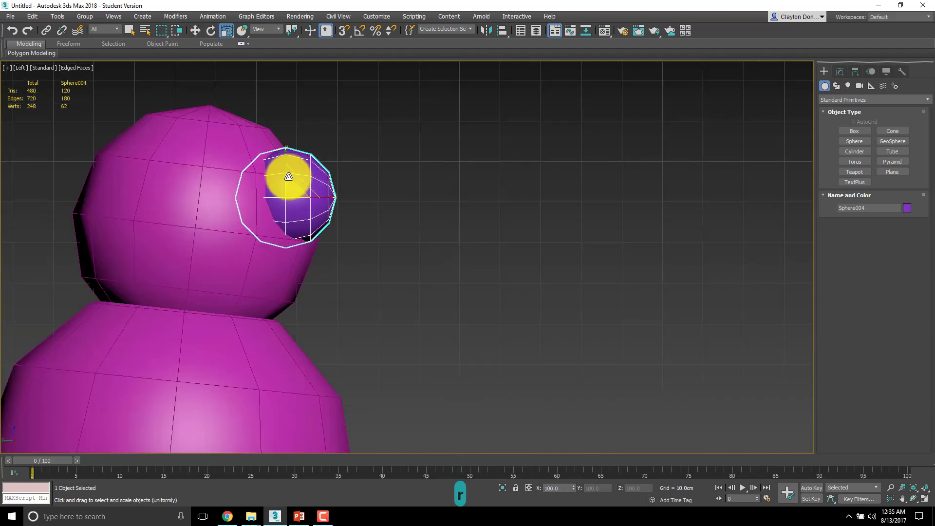
mouse_move(295, 188)
middle_mouse_down("alt")
mouse_move(277, 203)
mouse_move(294, 194)
middle_mouse_up("alt")
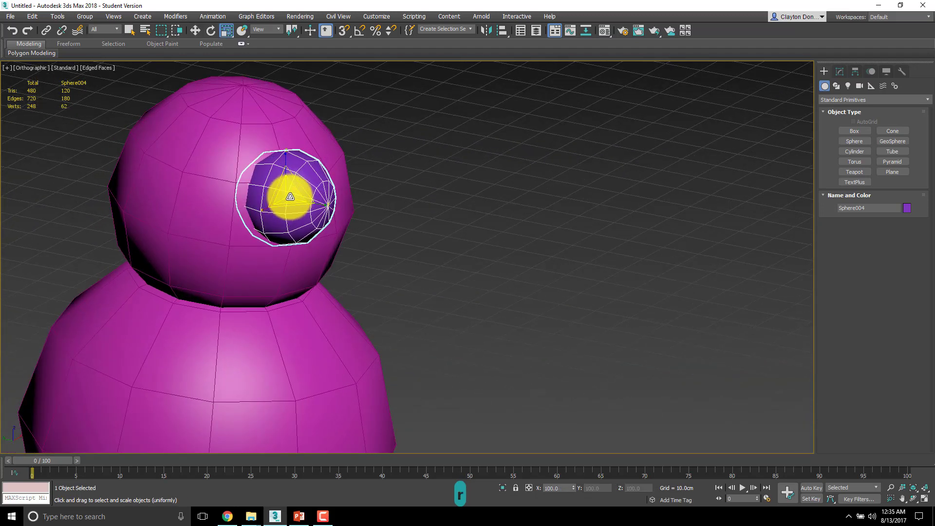
left_click_drag(294, 195, 255, 234)
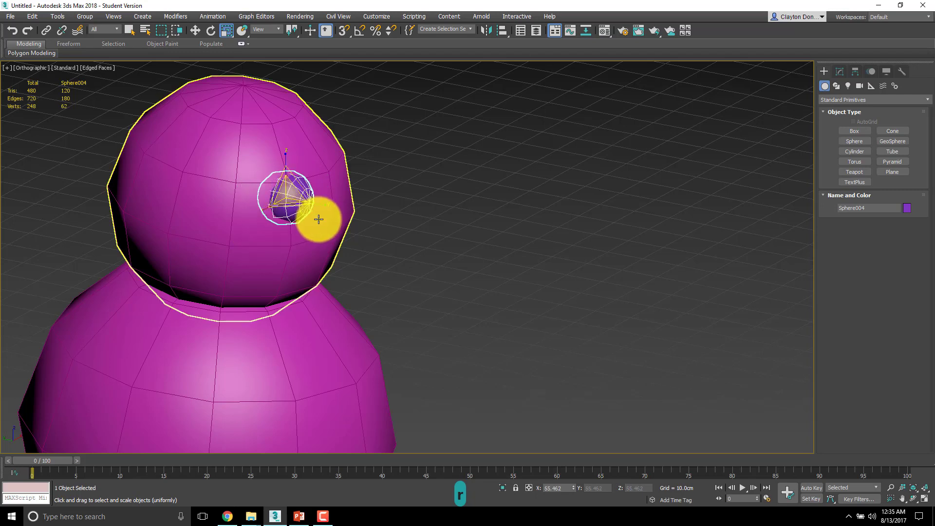
Step: Rotate the purple eye sphere about the vertical axis to about -28.7° and set the reference coordinate system to Local
middle_click_drag(317, 214, 299, 221)
key("f")
scroll(337, 188, "up", 5)
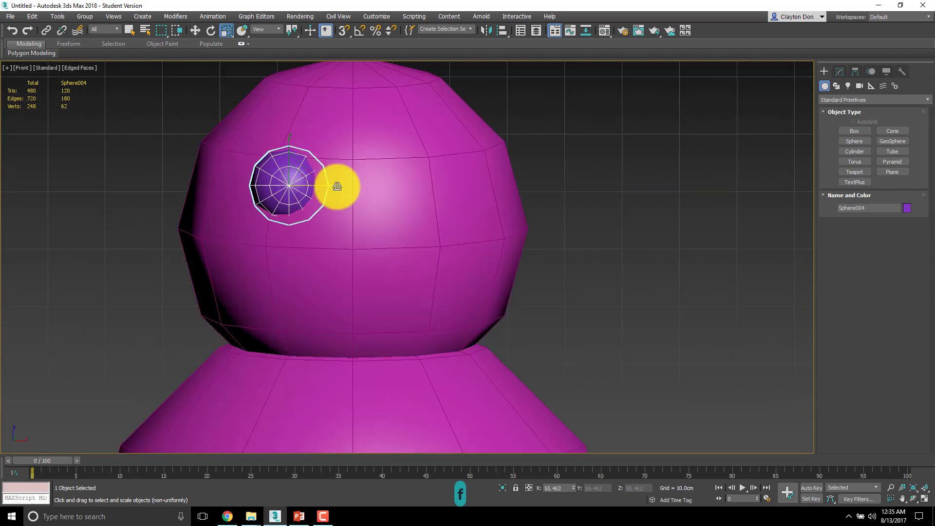
key("w")
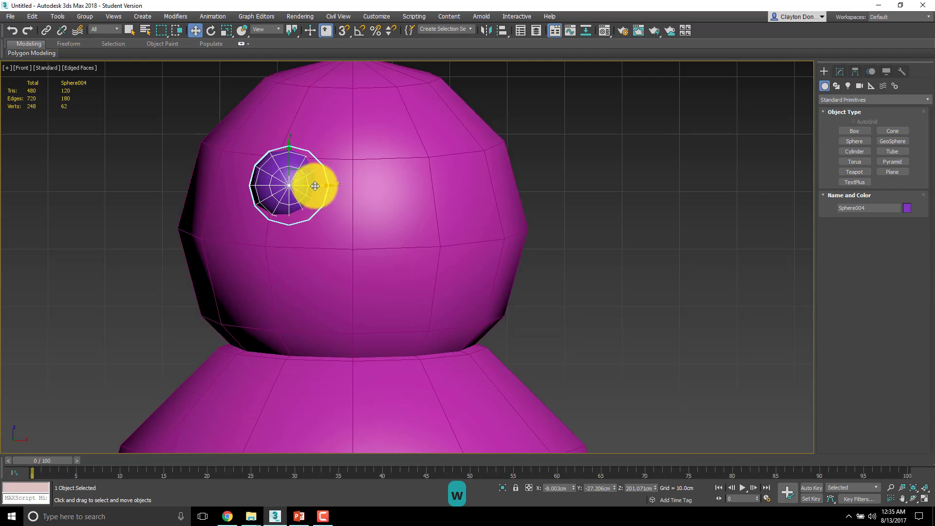
key("e")
middle_click_drag(307, 189, 310, 217, "alt")
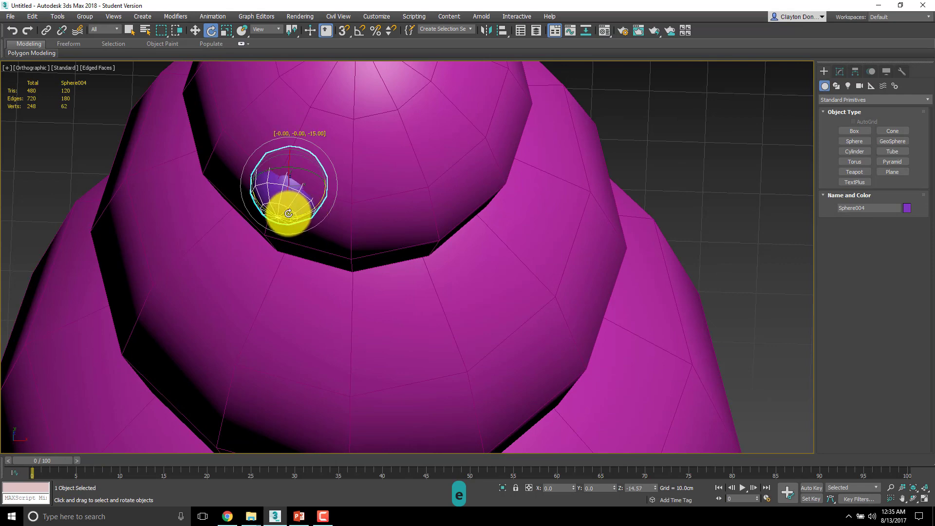
left_click_drag(283, 212, 267, 224)
mouse_move(267, 224)
middle_mouse_down("alt")
mouse_move(316, 107)
mouse_move(302, 166)
mouse_move(316, 191)
mouse_move(295, 279)
mouse_move(284, 215)
middle_mouse_up("alt")
scroll(283, 205, "up", 5)
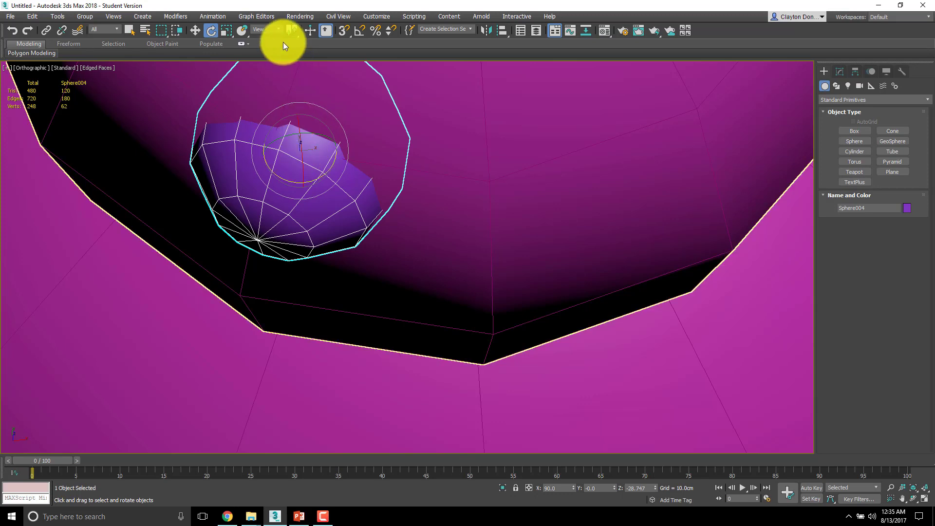
left_click(278, 29)
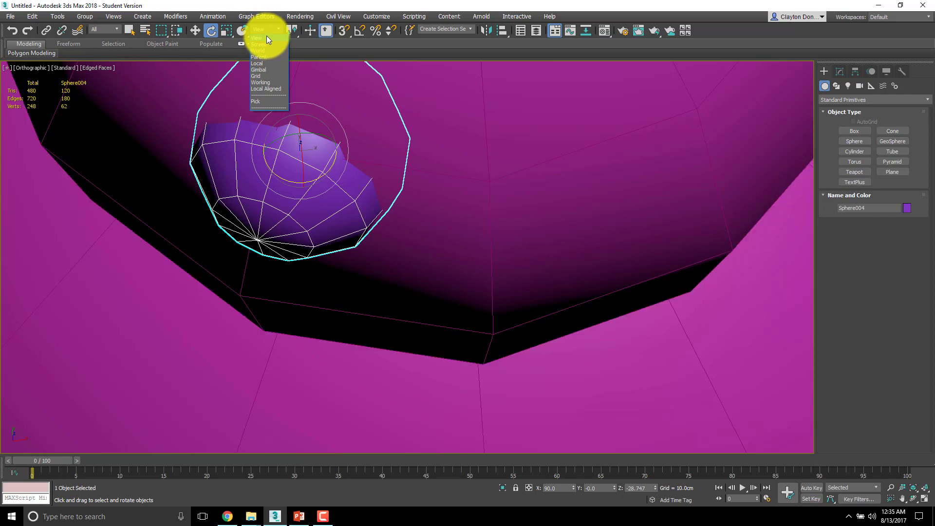
left_click(263, 65)
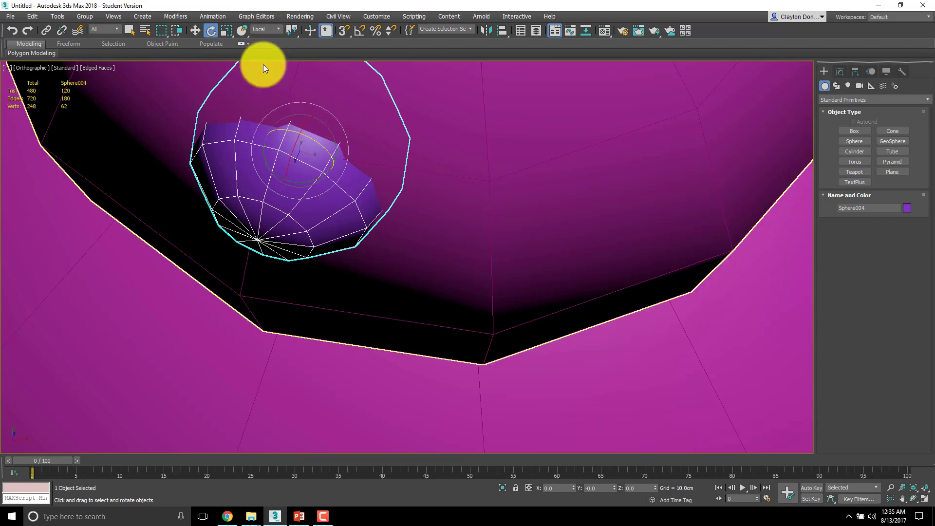
Step: Rotate the purple eye sphere about its local X axis by about -10°
left_click_drag(292, 152, 297, 142)
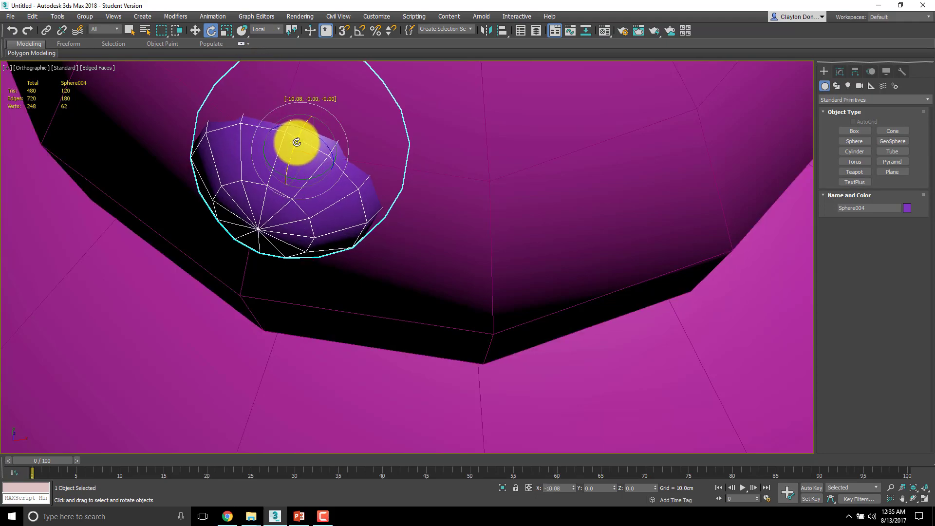
middle_click_drag(291, 147, 278, 105, "alt")
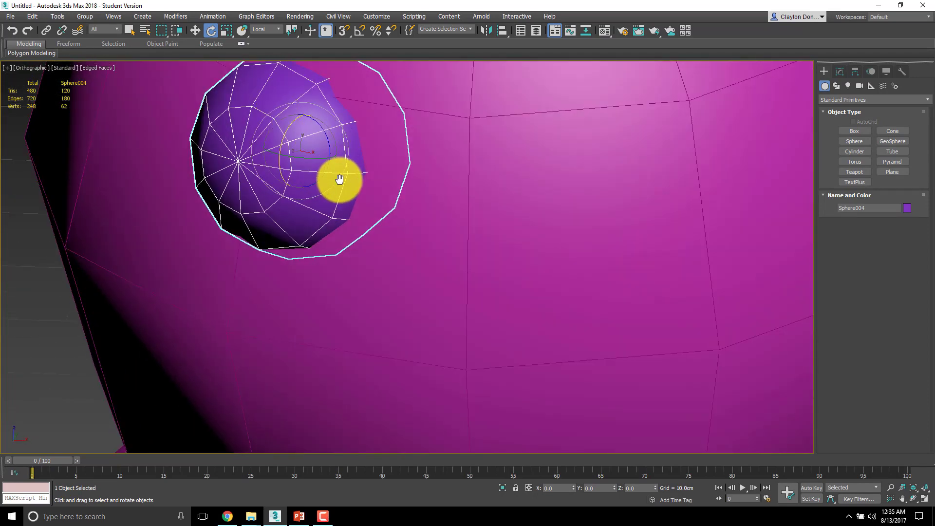
middle_click_drag(338, 182, 307, 172, "alt")
key("f")
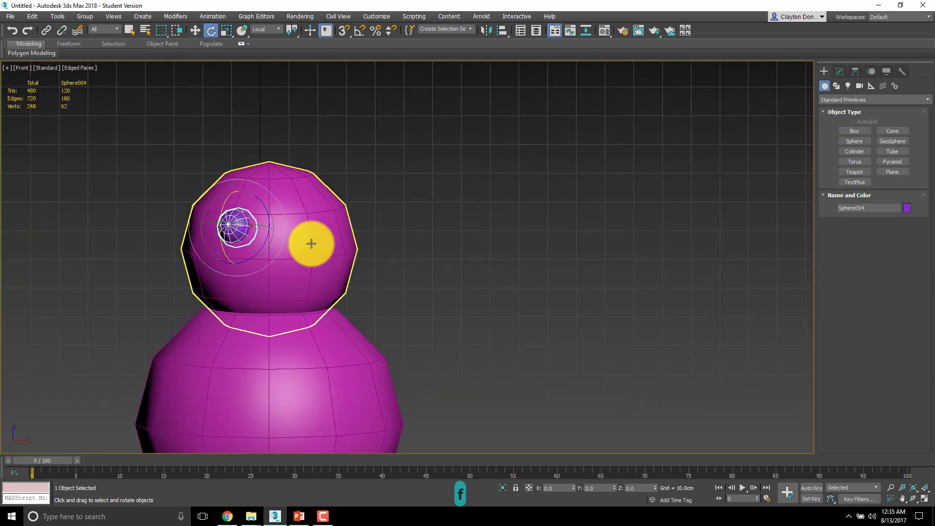
scroll(311, 243, "up", 5)
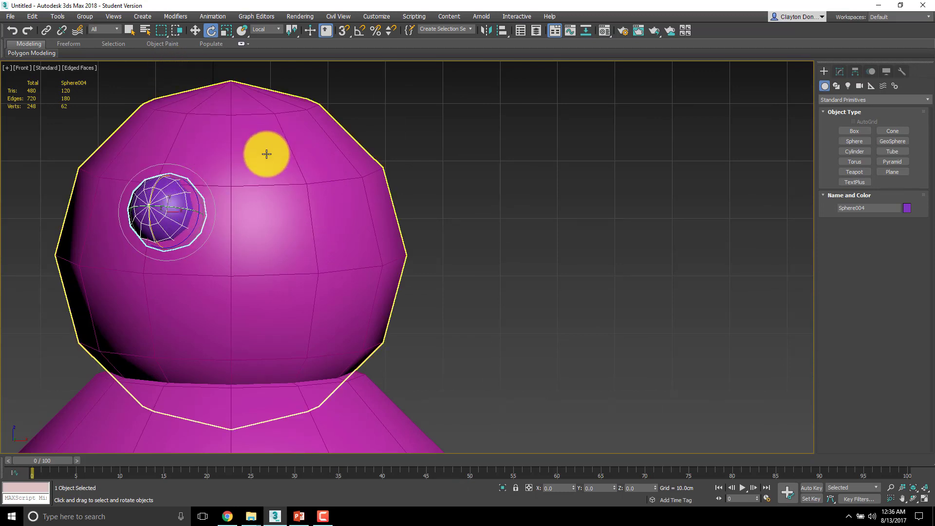
Step: Set the reference coordinate system to View and clone the eye as a Copy across the face to about X 14.7 cm
left_click(279, 30)
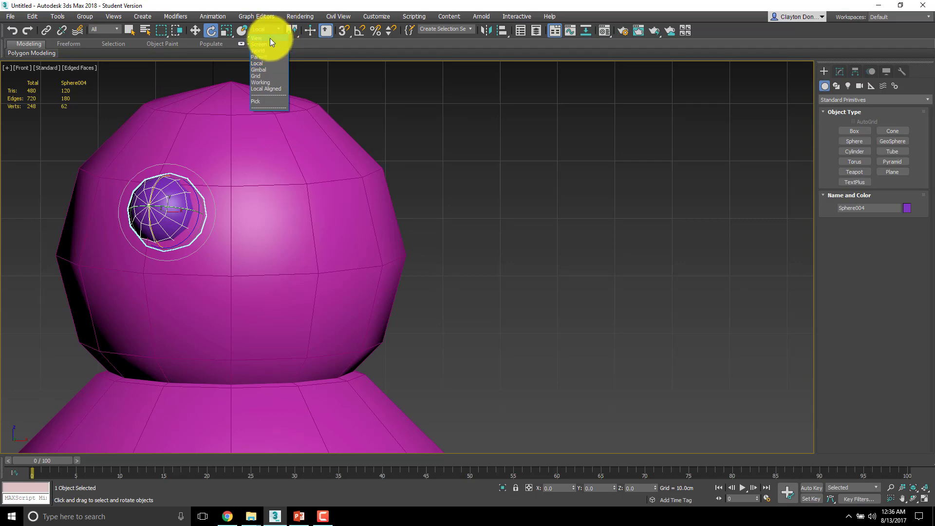
left_click(265, 38)
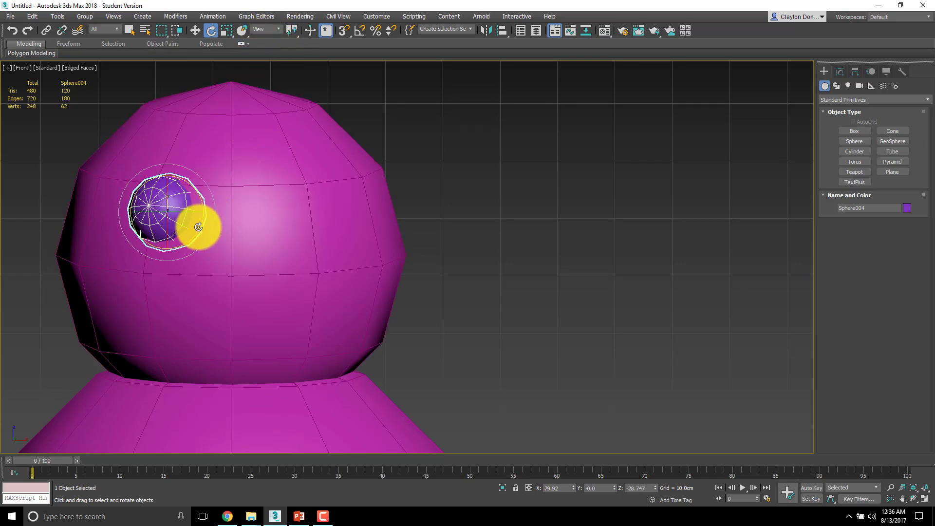
key("w")
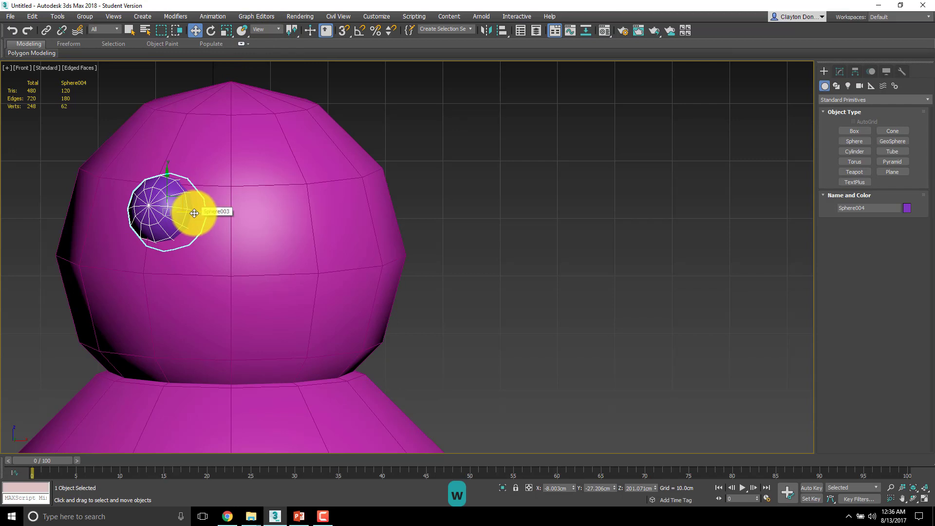
left_click_drag(194, 213, 325, 210, "shift")
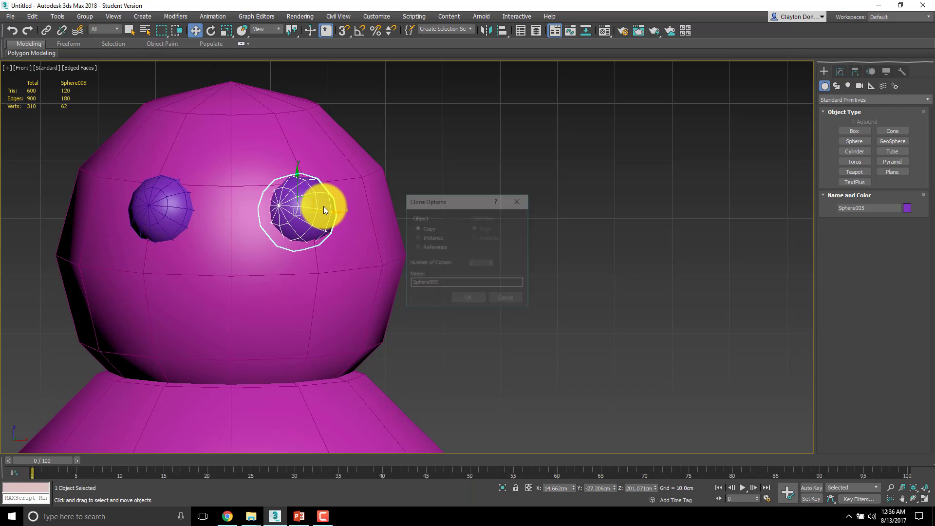
left_click(465, 299)
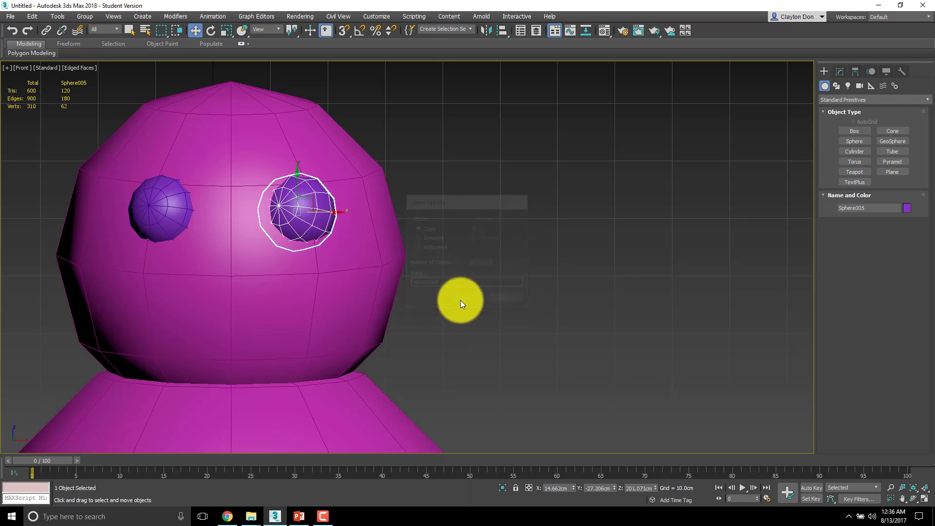
Step: Rotate the copied eye about the vertical axis so it faces outward on its own side of the head
key("e")
left_click_drag(313, 213, 365, 217)
mouse_move(349, 217)
middle_mouse_down("alt")
mouse_move(340, 156)
mouse_move(348, 150)
mouse_move(348, 270)
mouse_move(370, 218)
mouse_move(349, 203)
middle_mouse_up("alt")
Step: Nudge the copied eye along the X axis in the front view to X 14.847 cm
key("w")
key("f")
scroll(323, 214, "up", 3)
scroll(323, 215, "up", 2)
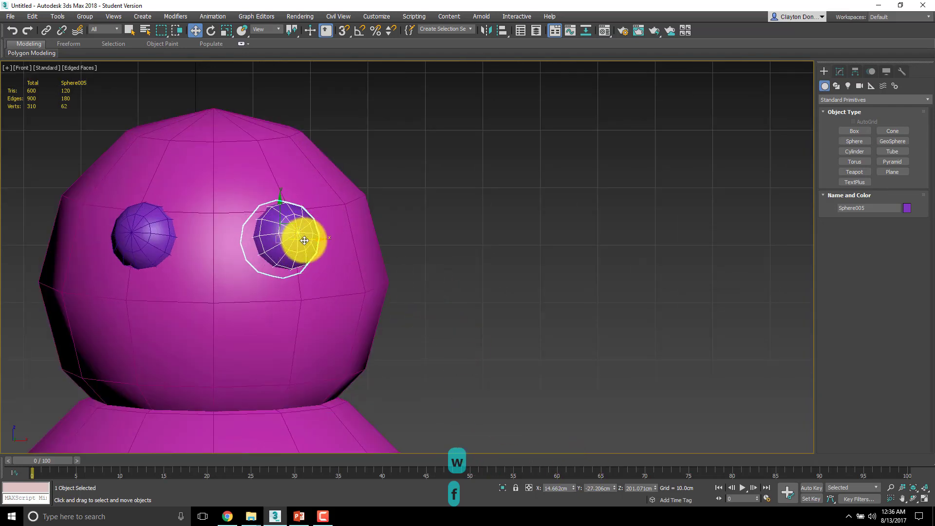
left_click_drag(304, 241, 261, 235)
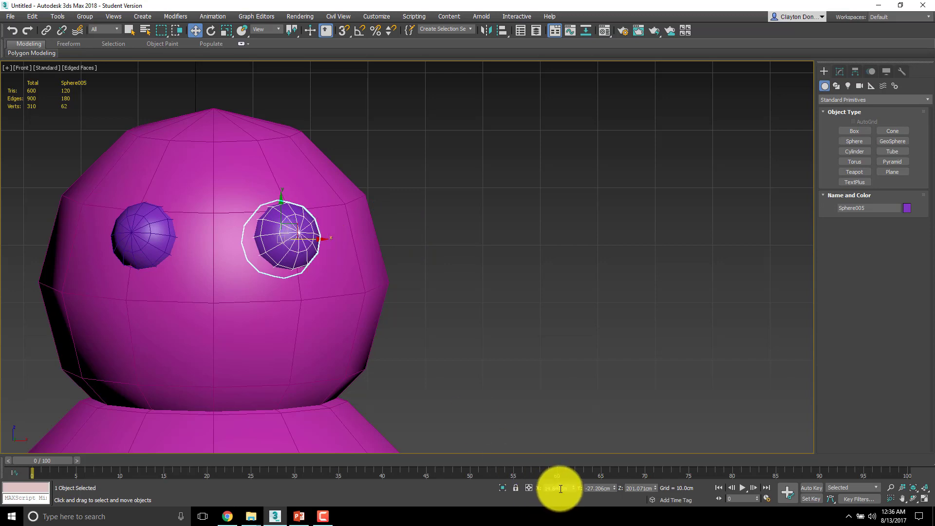
Step: Copy the second eye's X coordinate and set the original eye's X position to its negative, -14.847 cm
left_click_drag(560, 488, 488, 487)
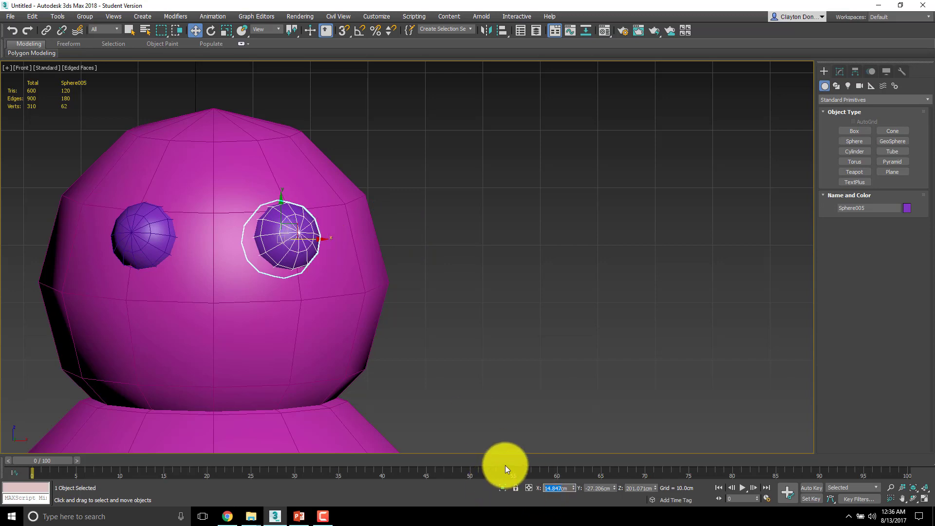
key("ctrl+c")
left_click(156, 228)
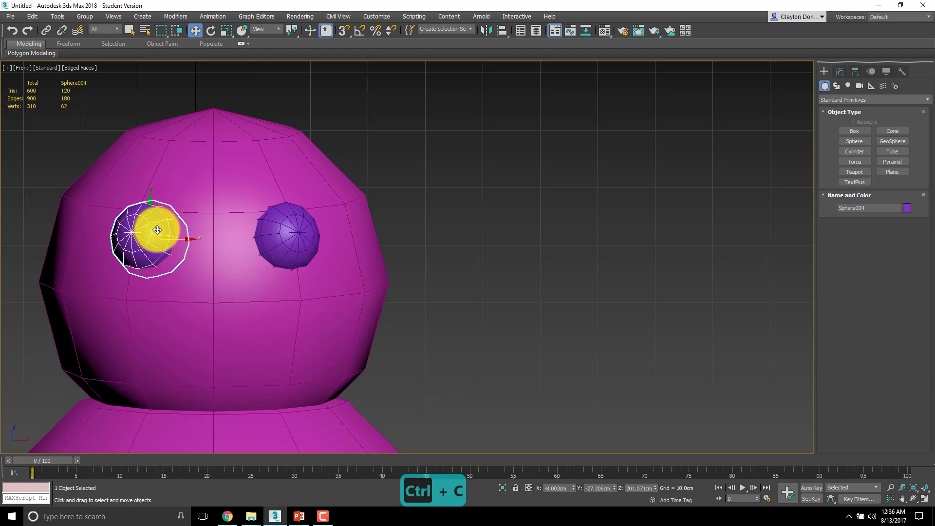
key("ctrl+v")
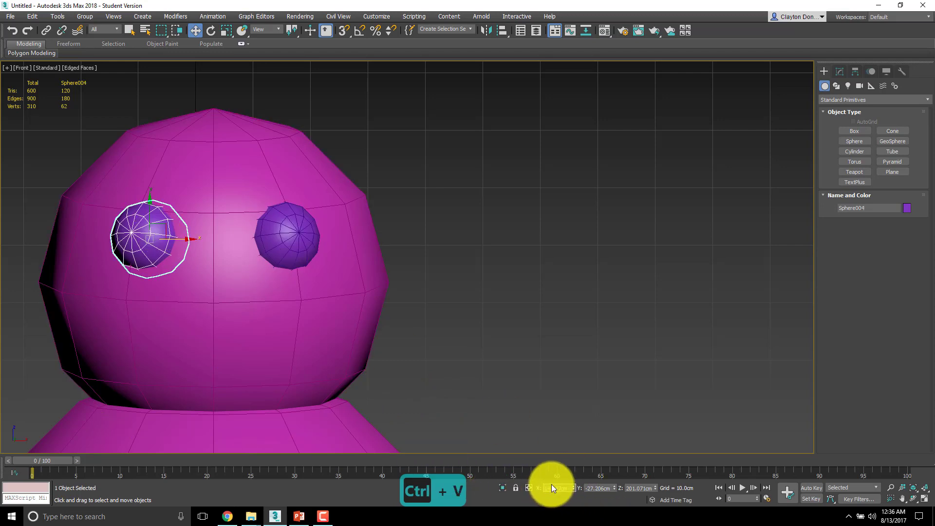
key("Return")
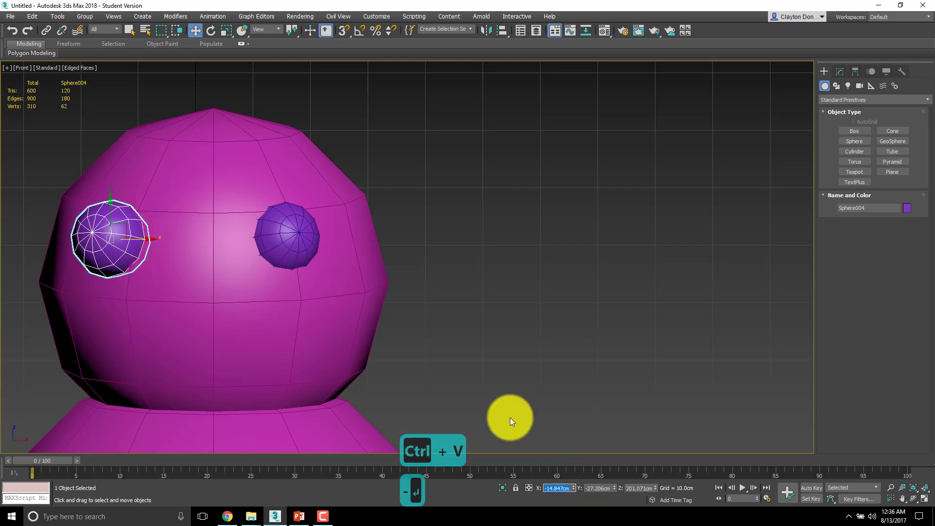
Step: Move the original eye back onto the face at about X -8.6 and Y -26.9 cm, and deselect it
middle_click_drag(134, 252, 273, 240)
middle_click_drag(306, 209, 340, 303, "alt")
key("t")
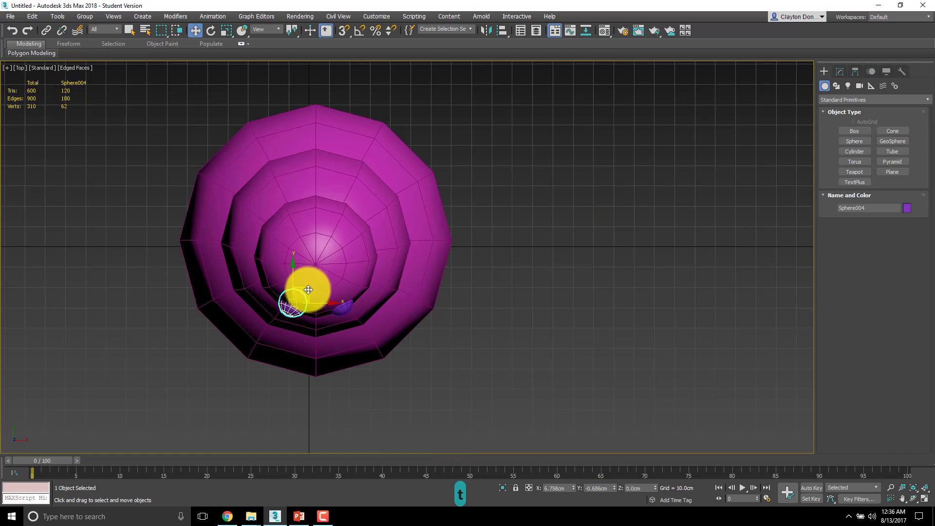
key("f")
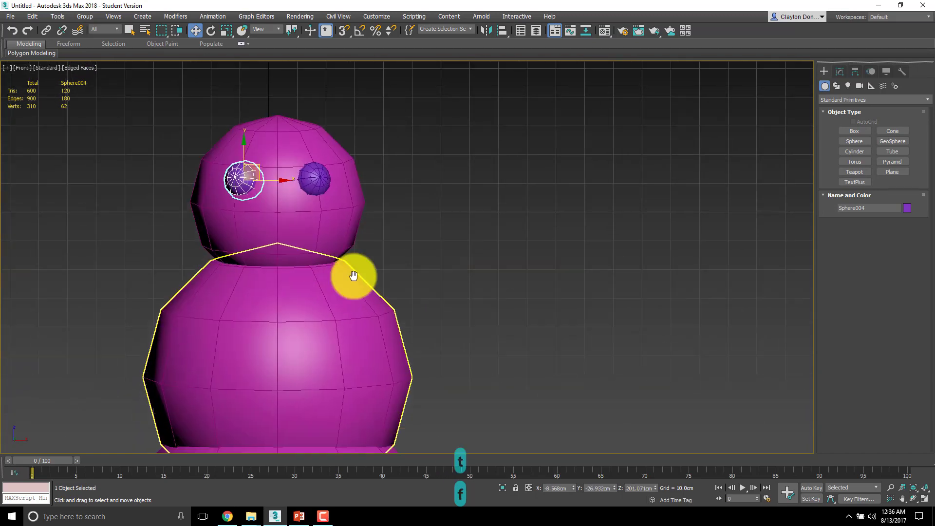
left_click(421, 242)
Step: Select the snowman's three body spheres together and change their object color to pale blue
scroll(476, 181, "down", 3)
middle_click_drag(476, 182, 389, 213, "alt")
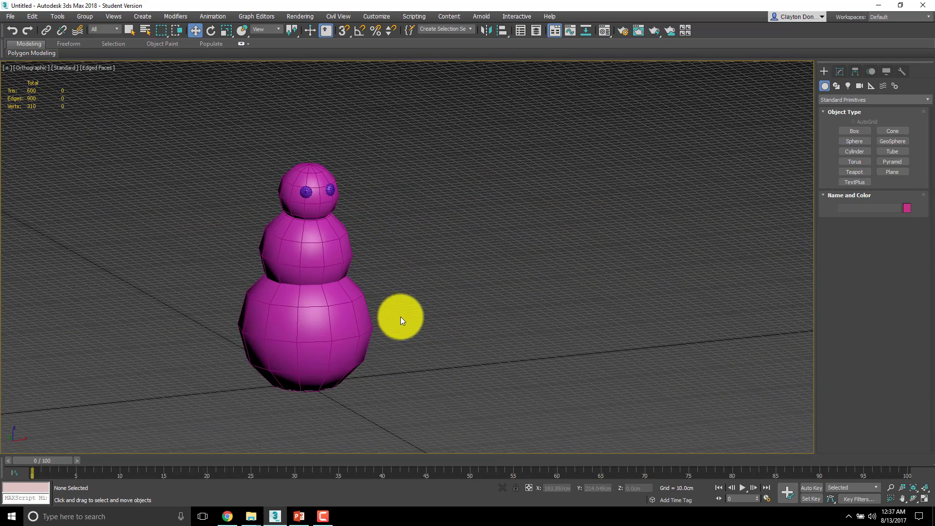
middle_click_drag(401, 317, 474, 302, "alt")
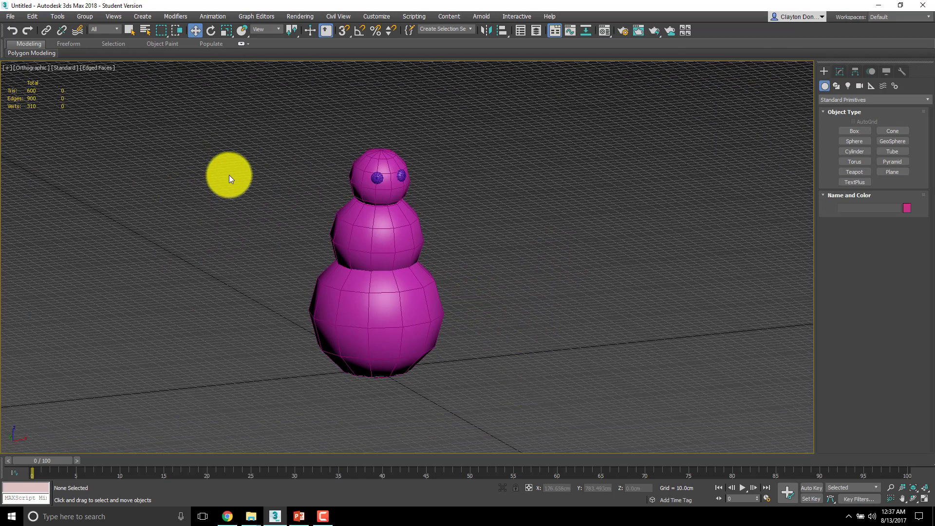
key("q")
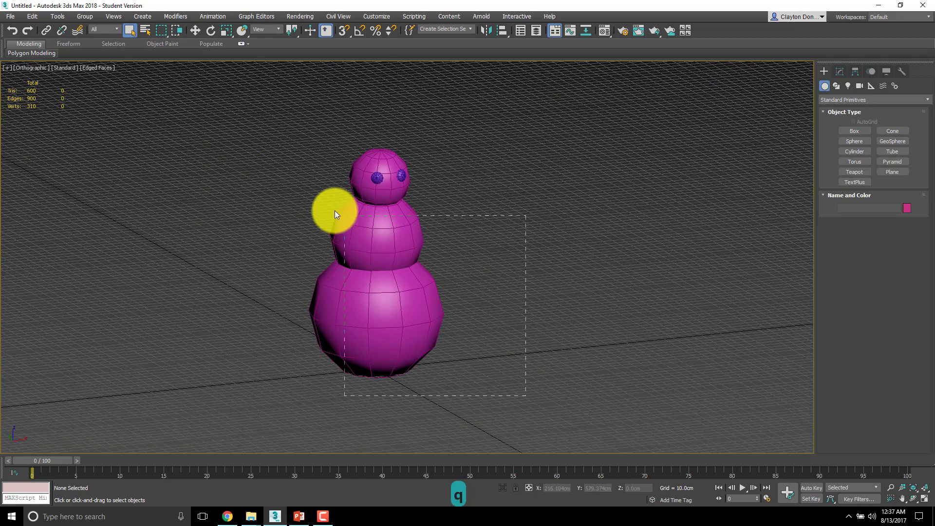
left_click_drag(311, 197, 311, 197)
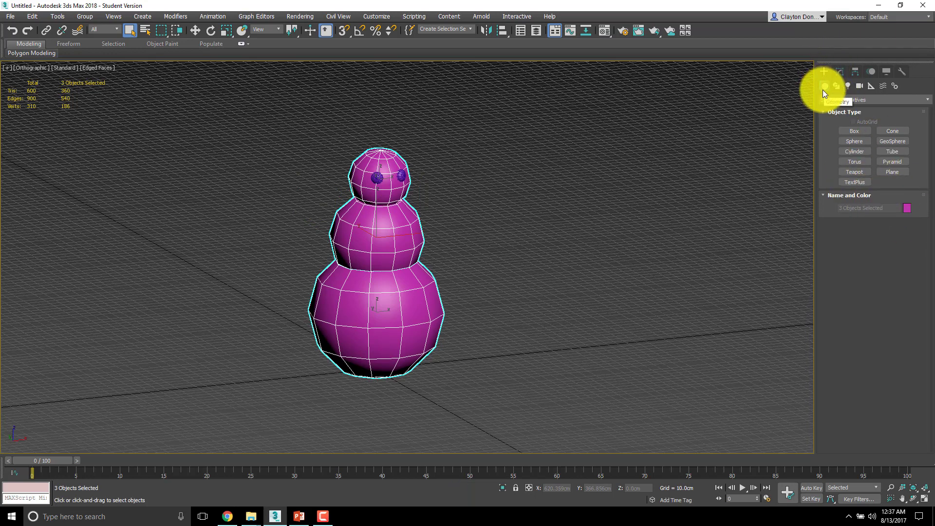
left_click(907, 207)
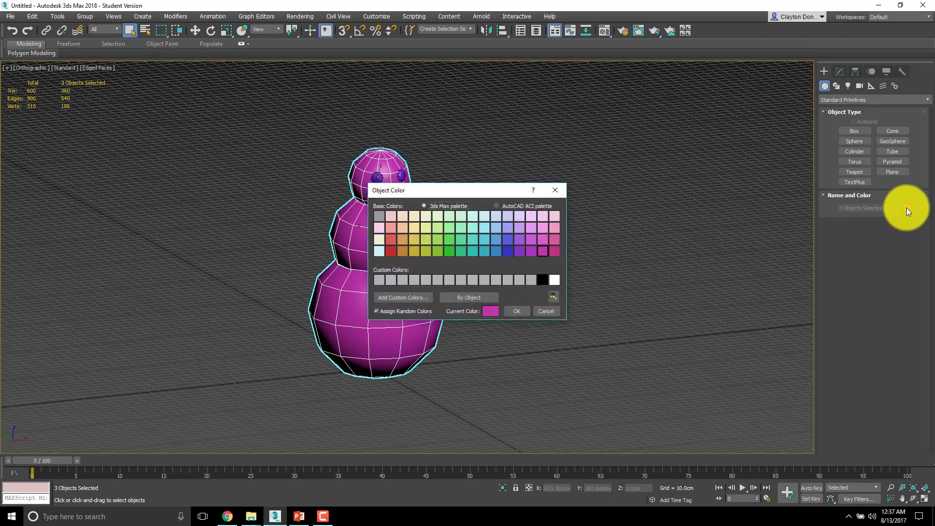
left_click(382, 250)
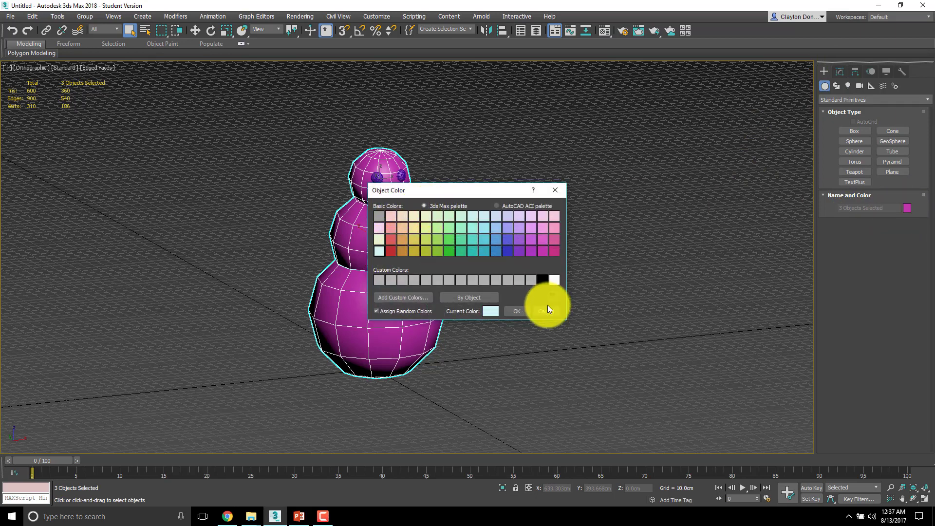
left_click(509, 215)
left_click(497, 217)
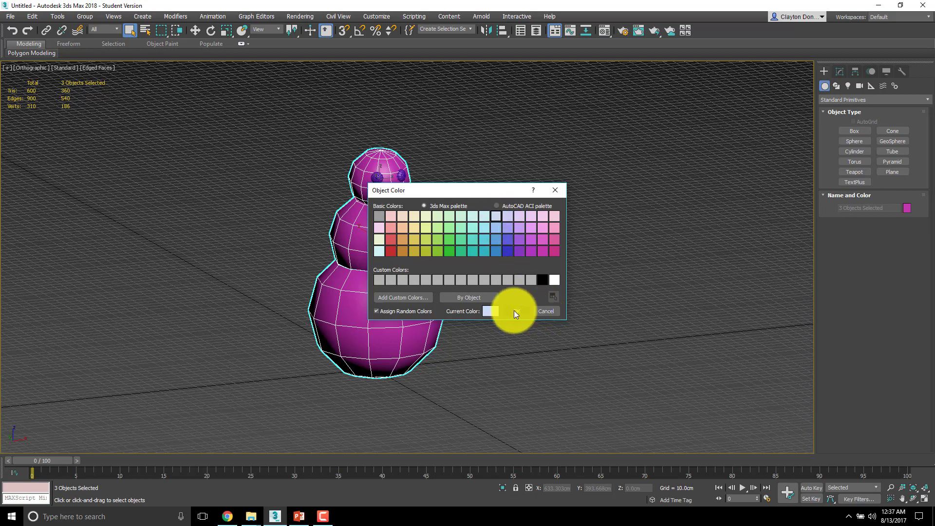
left_click(515, 310)
Step: Select both eye spheres and change their object color to black
scroll(365, 226, "up", 8)
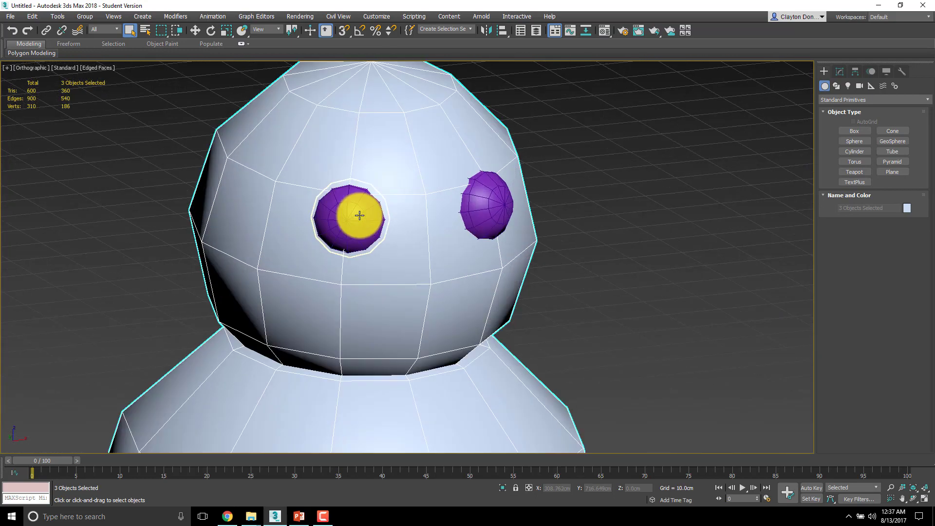
left_click(359, 216)
left_click(486, 206, "ctrl")
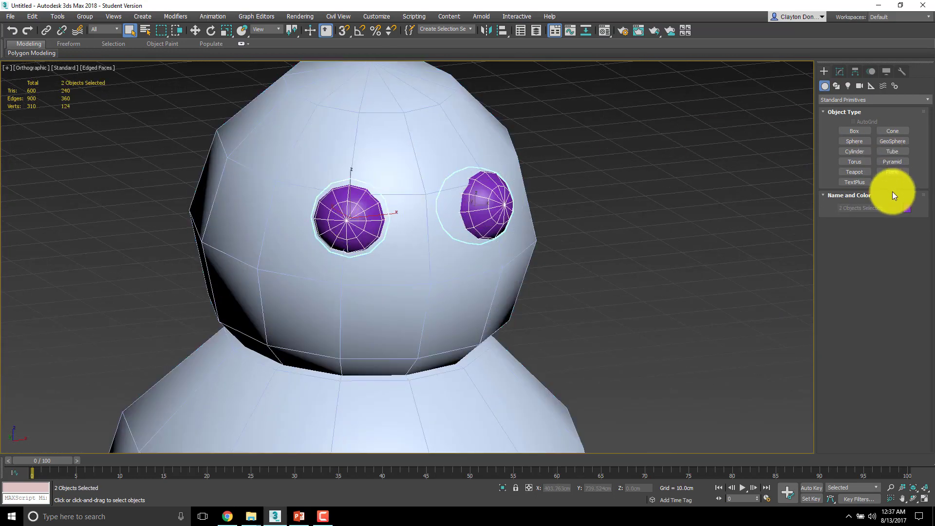
left_click(906, 209)
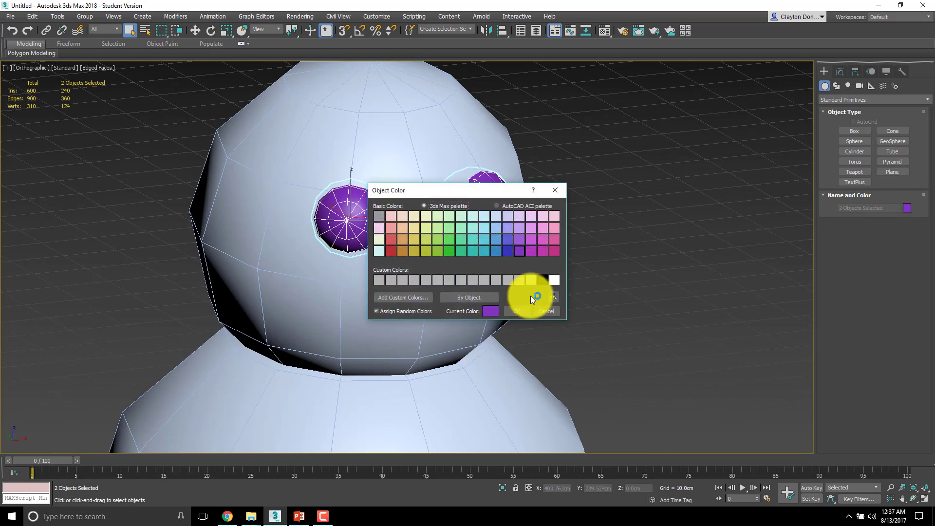
left_click(542, 281)
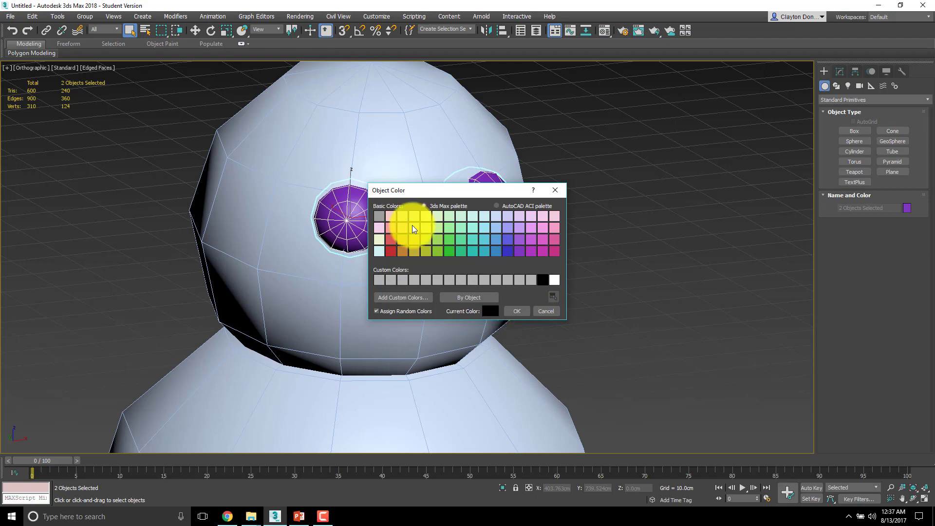
left_click(518, 314)
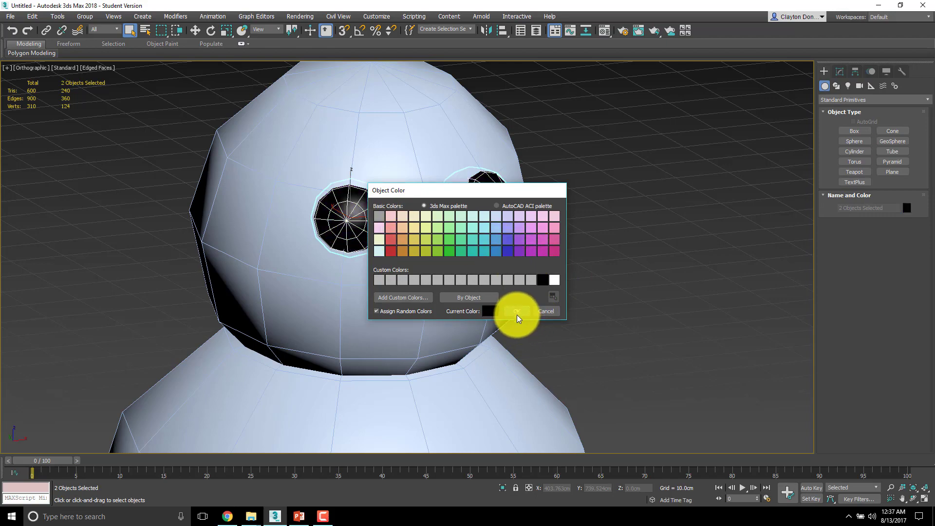
Step: Examine the recolored snowman and the placement of its eyes from several angles and in the front view
middle_click_drag(518, 336, 424, 224)
scroll(519, 273, "down", 4)
scroll(424, 223, "down", 3)
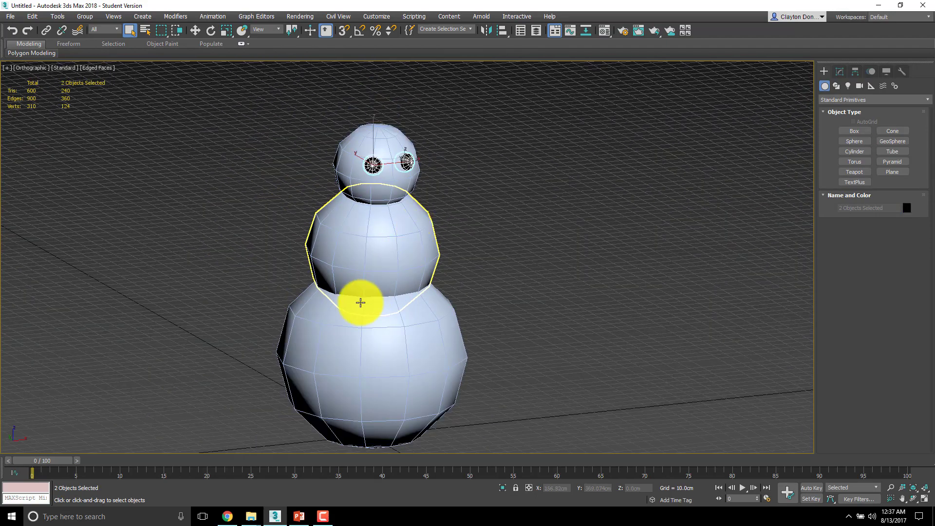
middle_click_drag(359, 299, 284, 290, "alt")
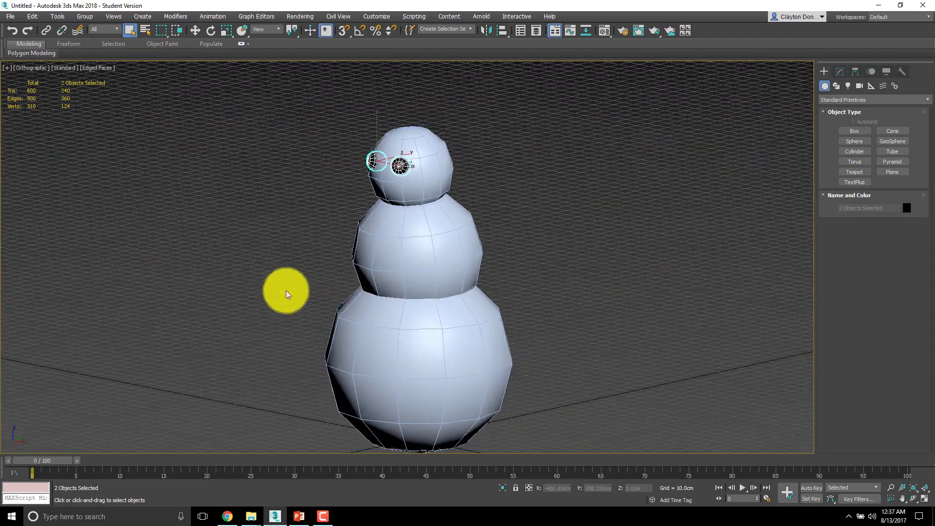
middle_click_drag(334, 219, 263, 221, "alt")
scroll(263, 222, "down", 3)
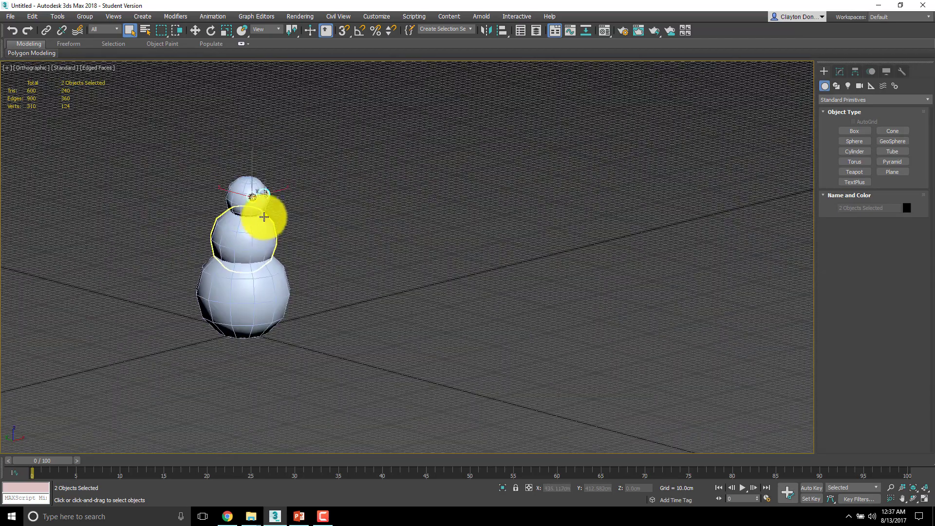
middle_click_drag(324, 232, 244, 258)
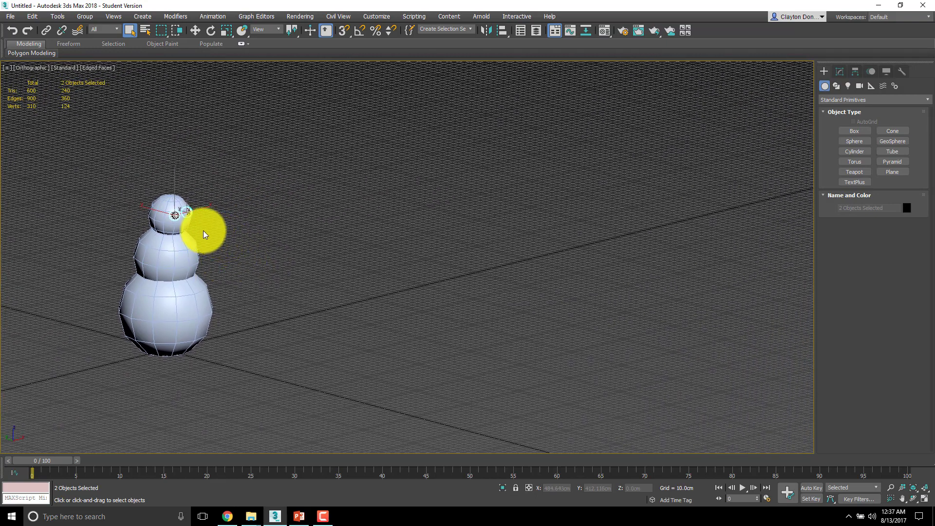
scroll(188, 198, "up", 5)
middle_click_drag(188, 198, 448, 230)
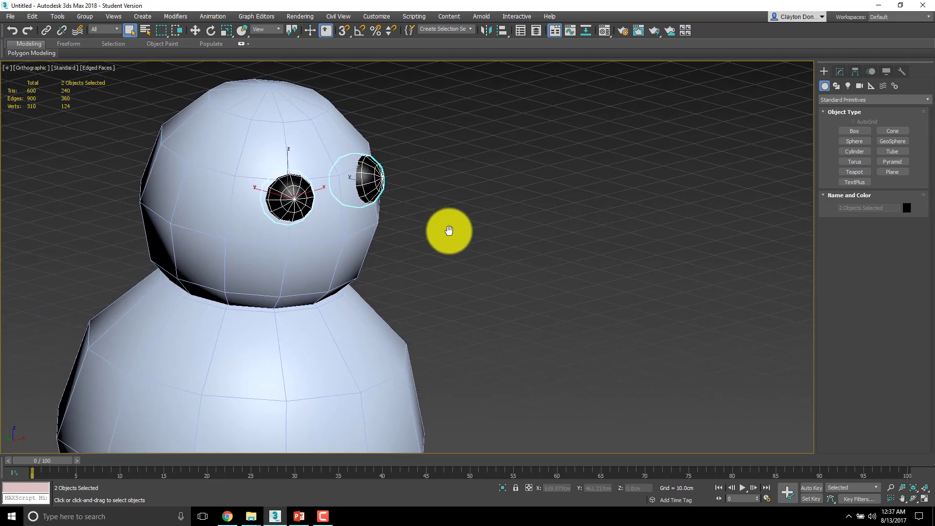
key("f")
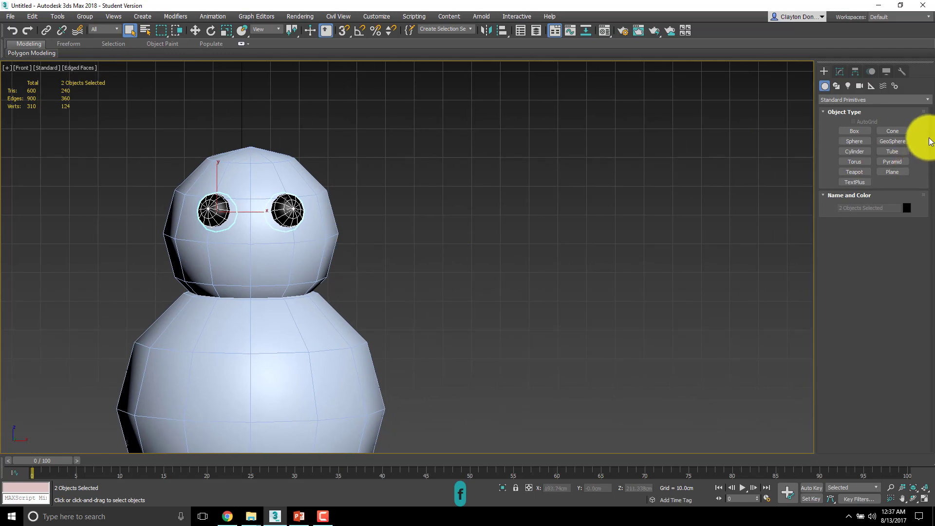
Step: Create a cone beside the snowman's head in the front view, with base radius about 6.5 cm, tip radius 0 and height about 29 cm
left_click(893, 131)
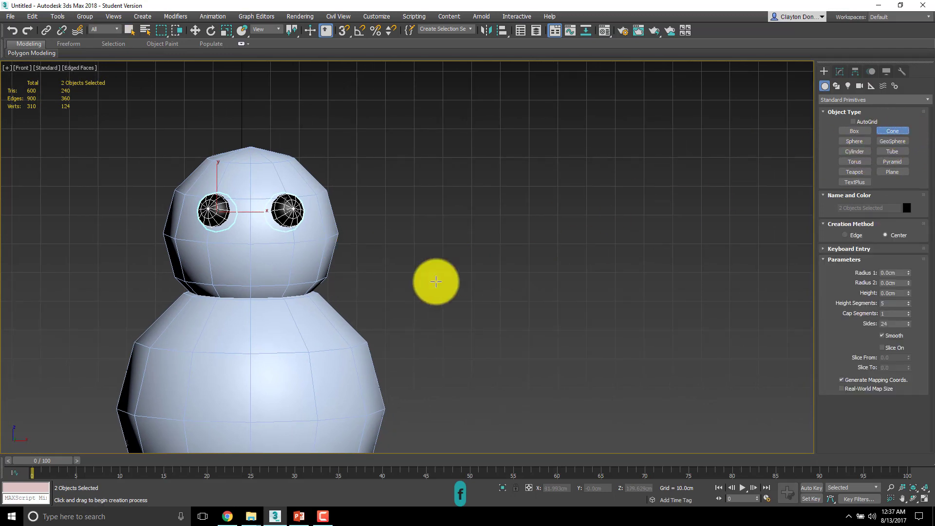
left_click_drag(440, 216, 460, 221)
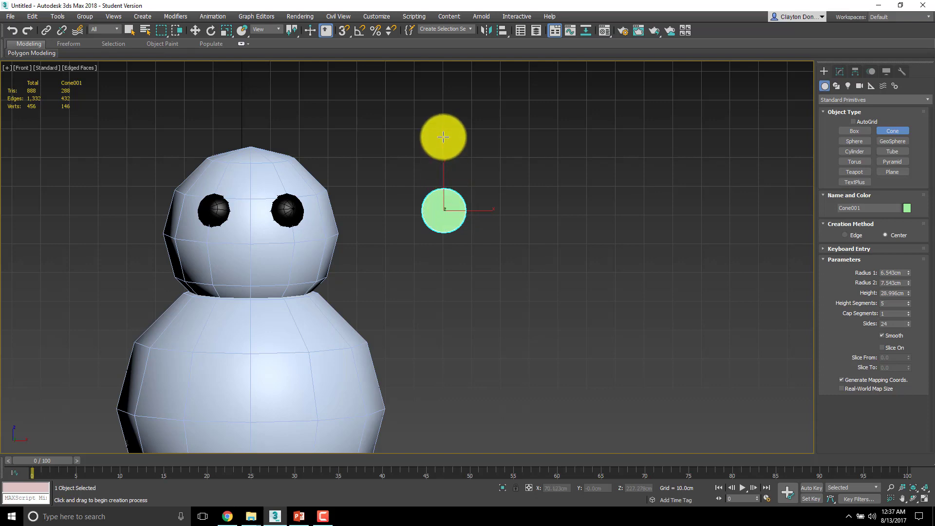
left_click(443, 137)
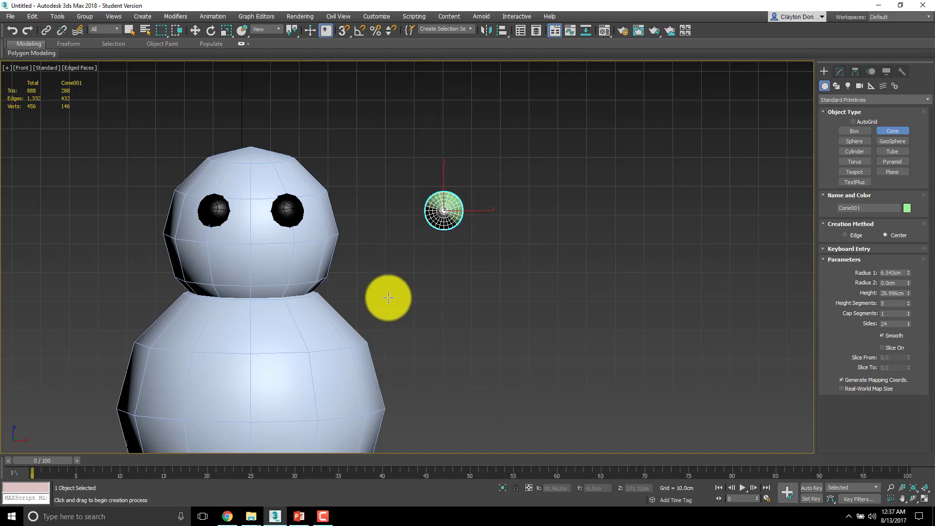
Step: Reduce the cone's height segments to 1
middle_click_drag(388, 265, 403, 330, "alt")
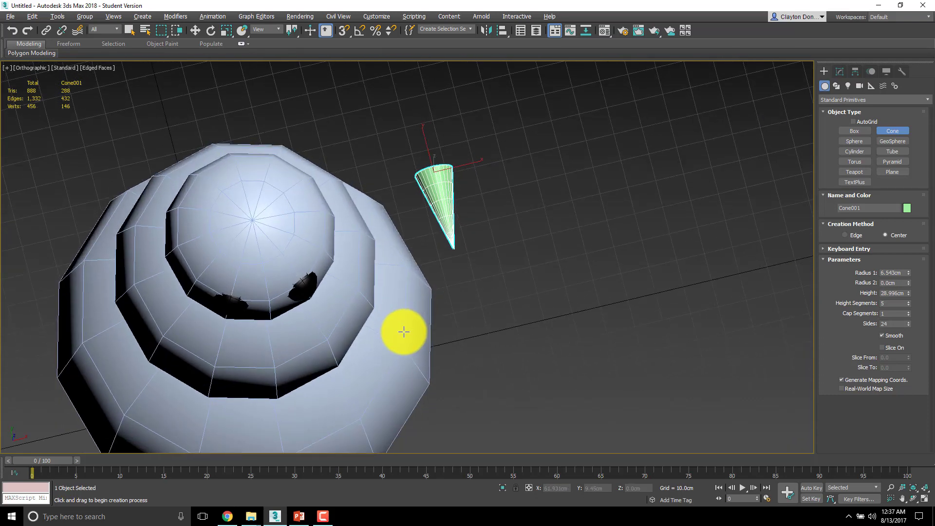
scroll(447, 195, "up", 8)
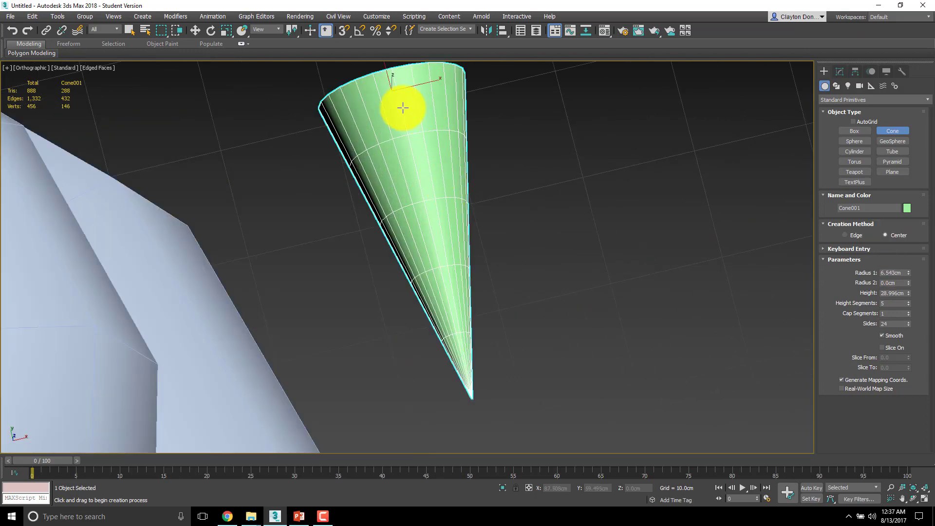
middle_click_drag(388, 201, 393, 246)
scroll(393, 235, "down", 5)
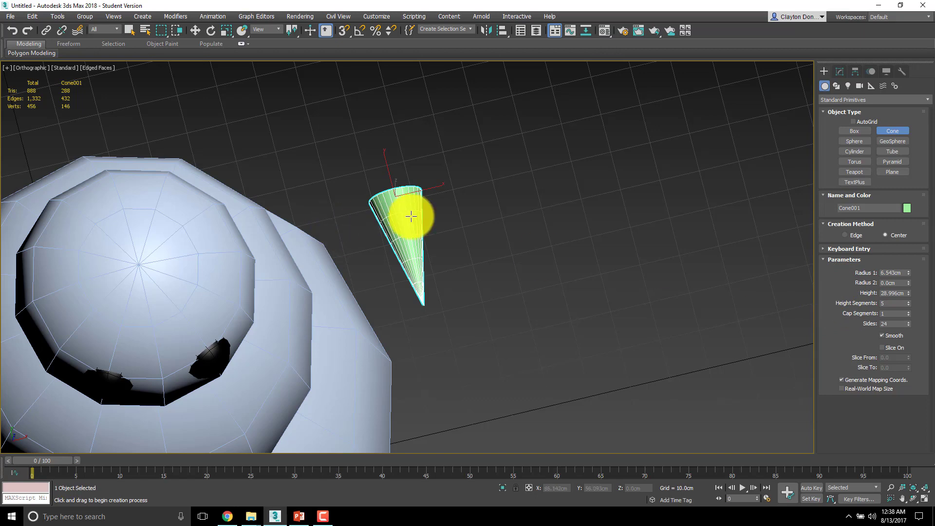
mouse_move(403, 218)
middle_mouse_down("alt")
mouse_move(430, 215)
mouse_move(419, 224)
middle_mouse_up("alt")
scroll(390, 261, "up", 6)
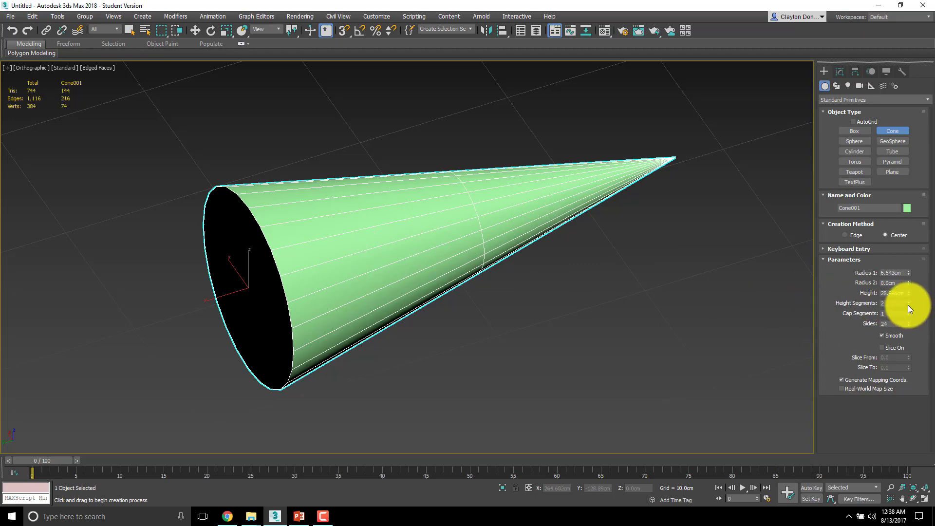
middle_click_drag(560, 225, 411, 202, "alt")
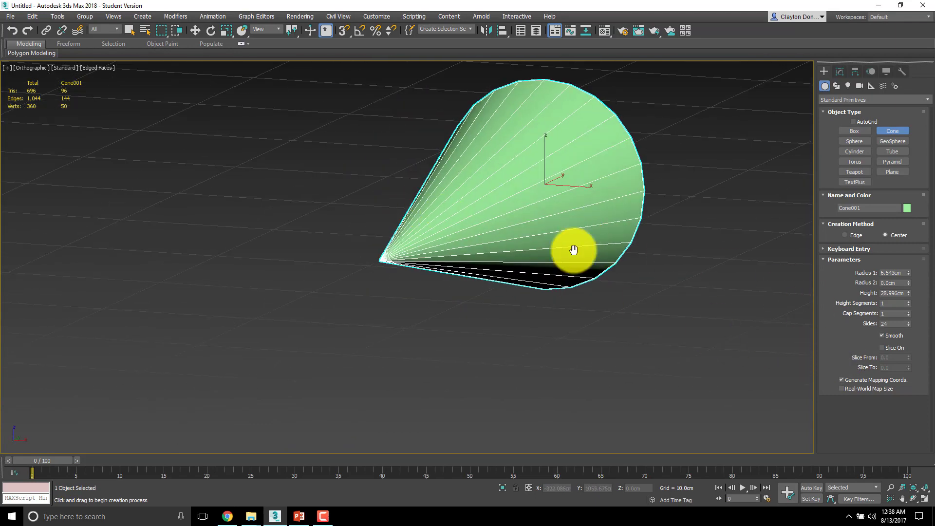
Step: Change the cone's object color to orange
scroll(577, 306, "down", 5)
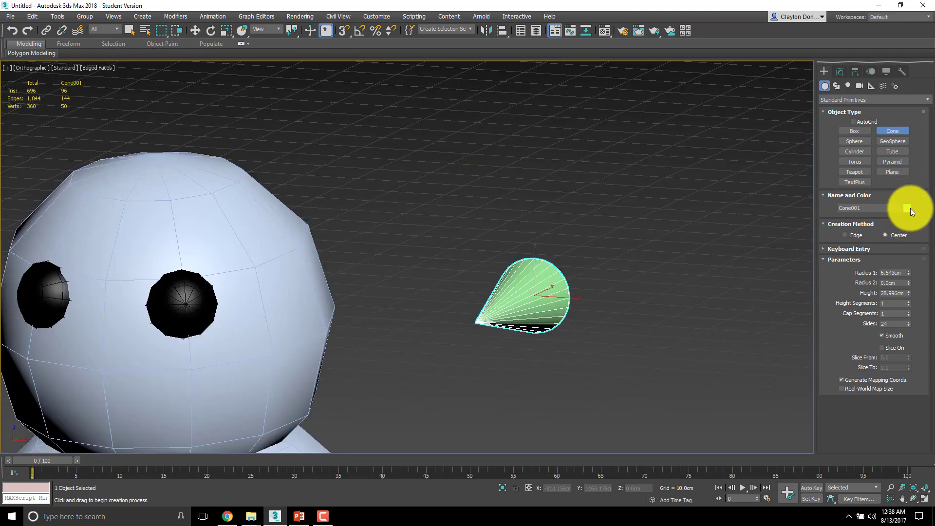
left_click(908, 209)
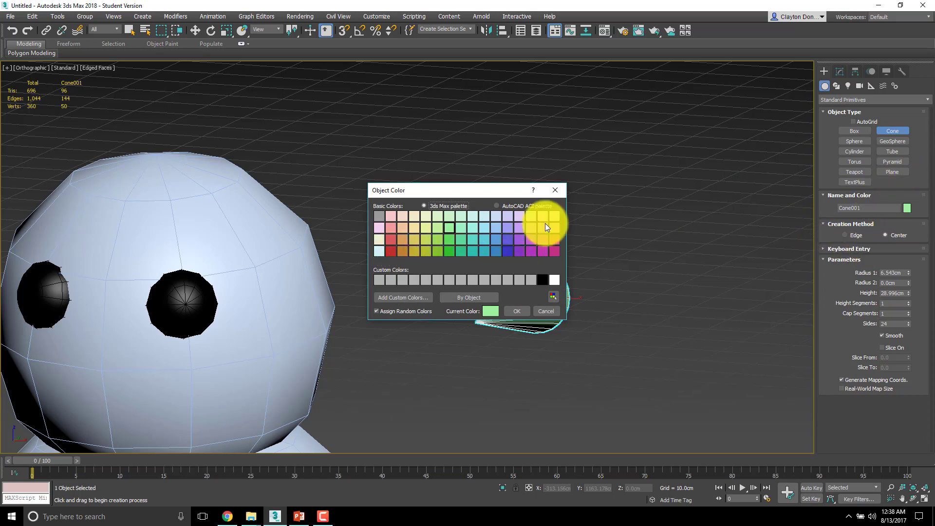
left_click(505, 310)
Step: Move the cone to the front center of the face, just below the eyes, at about X 3.2, Y -25.9, Z 192.3 cm
key("t")
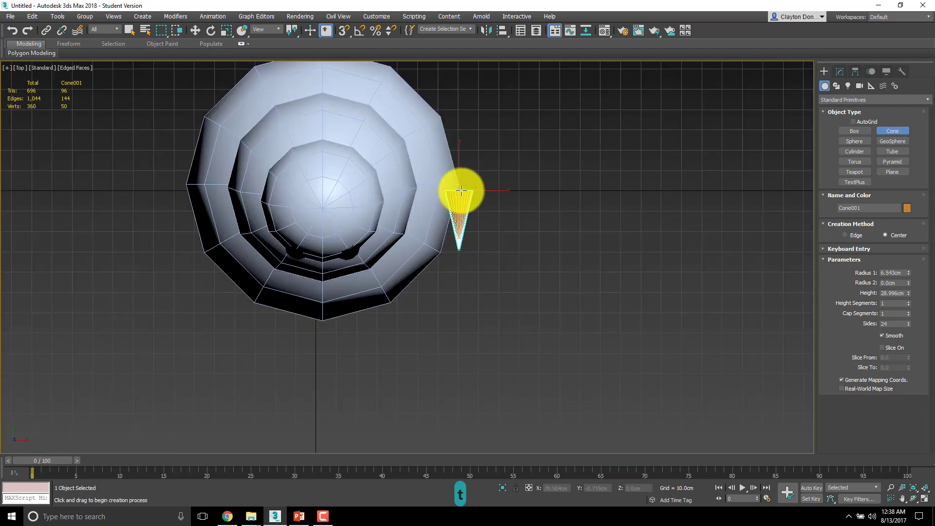
middle_click_drag(505, 251, 429, 272)
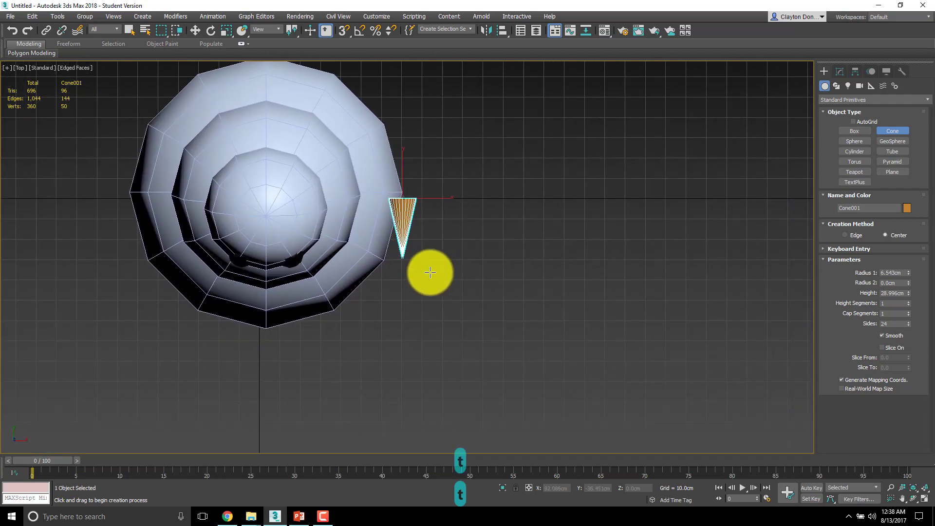
key("w")
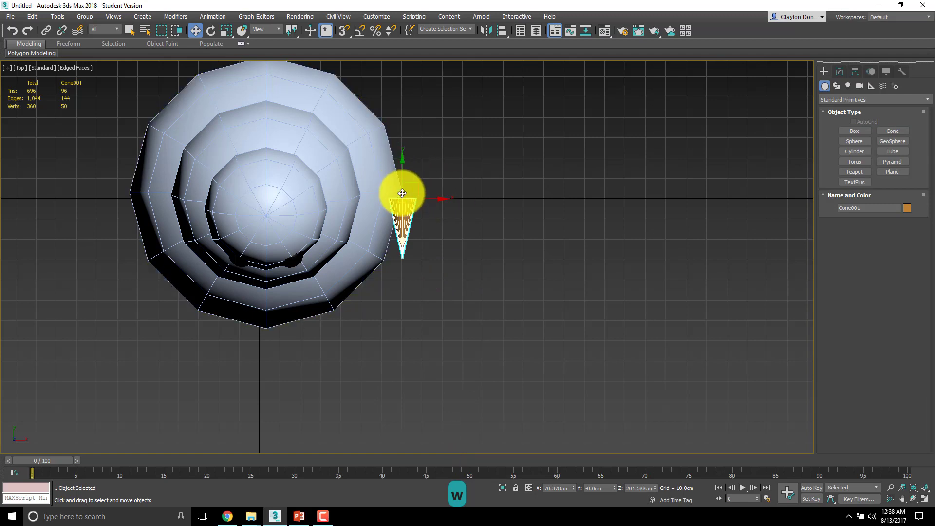
left_click_drag(414, 185, 281, 233)
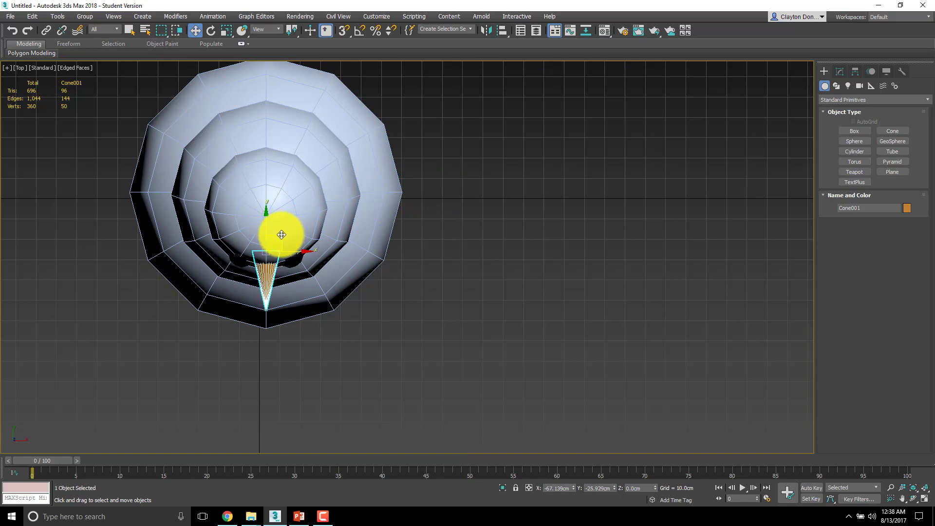
key("f")
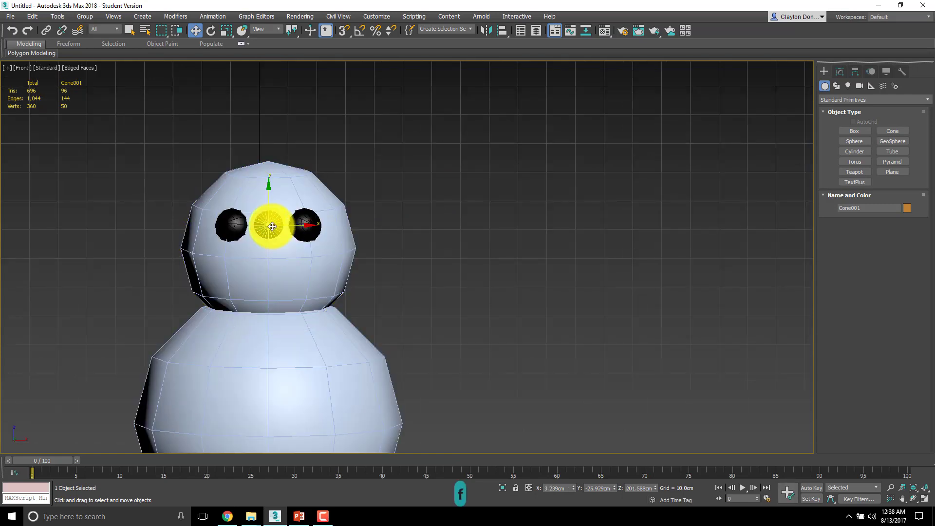
left_click_drag(270, 198, 270, 224)
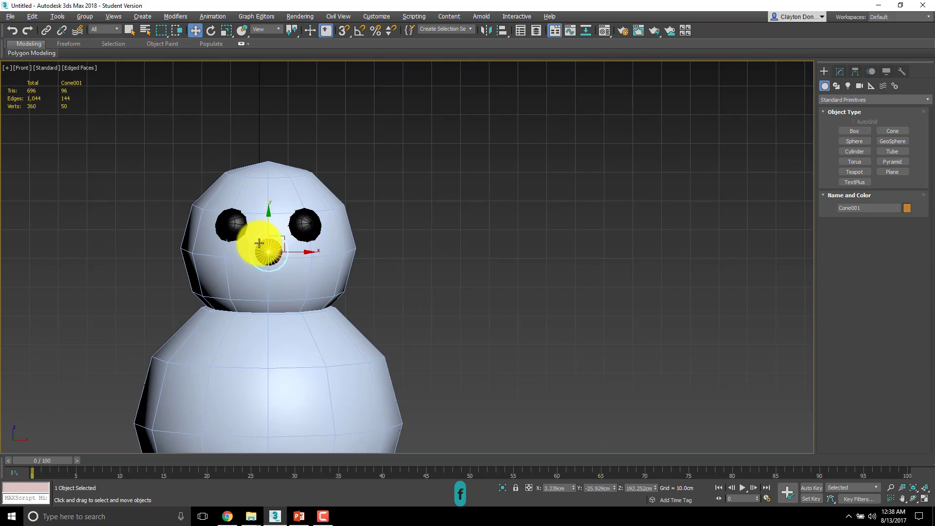
Step: Tilt the nose cone's tip slightly downward in the side view and shift the cone outward to about Y -29.3, Z 192.7 cm
middle_click_drag(261, 245, 268, 217, "alt")
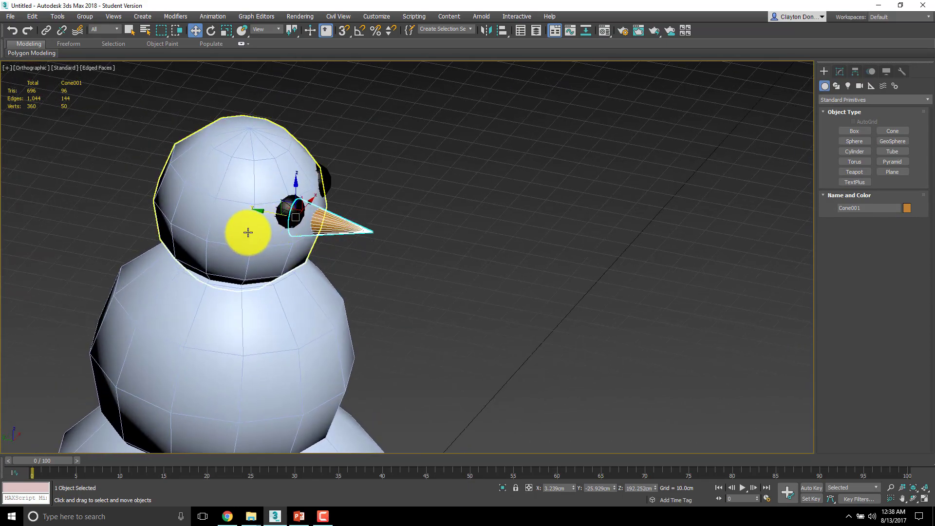
key("l")
scroll(280, 227, "up", 10)
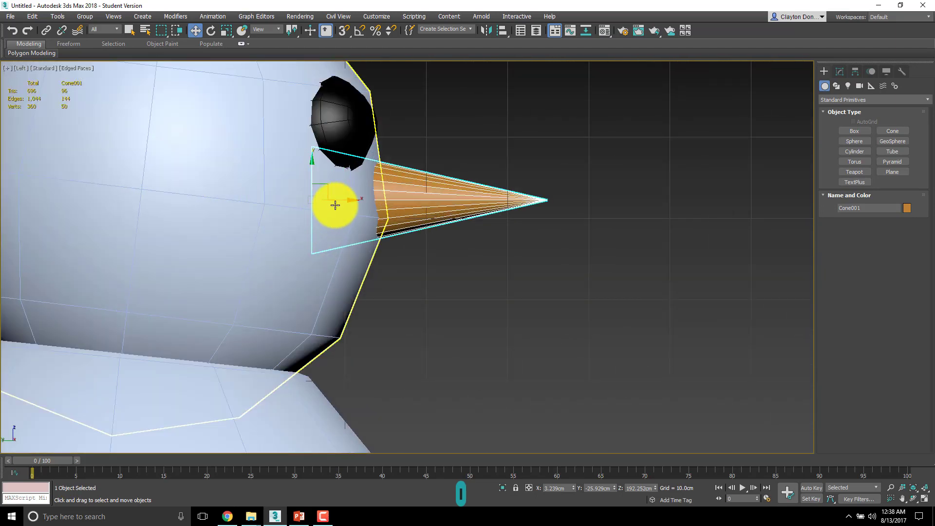
scroll(336, 205, "down", 5)
key("e")
left_click_drag(351, 182, 355, 199)
key("w")
mouse_move(355, 198)
middle_mouse_down("alt")
mouse_move(359, 168)
mouse_move(324, 198)
mouse_move(340, 178)
mouse_move(381, 171)
mouse_move(402, 180)
mouse_move(361, 182)
middle_mouse_up("alt")
scroll(243, 191, "down", 5)
middle_click_drag(234, 199, 273, 226, "alt")
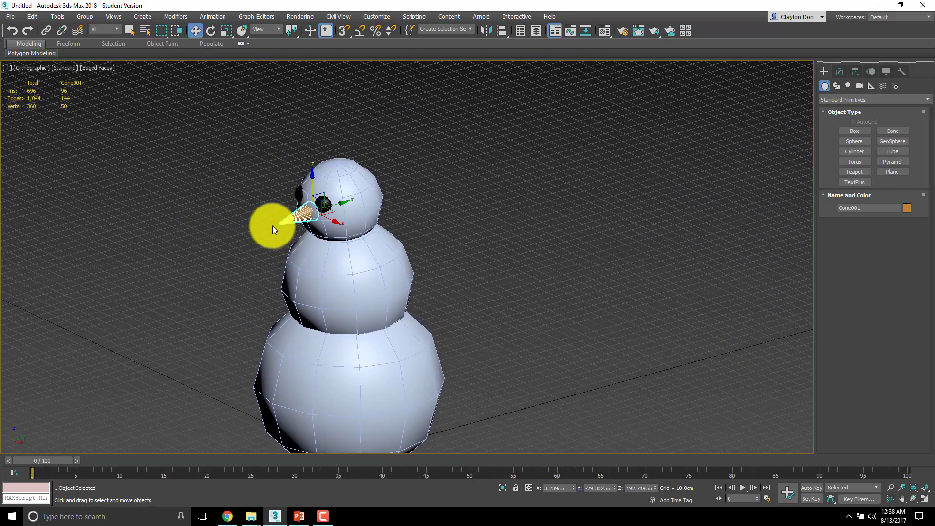
Step: Create a cylinder beside the snowman in the top view, with radius about 21 cm and height about 34 cm
middle_click_drag(349, 317, 381, 279, "alt")
key("f")
middle_click_drag(368, 249, 389, 234)
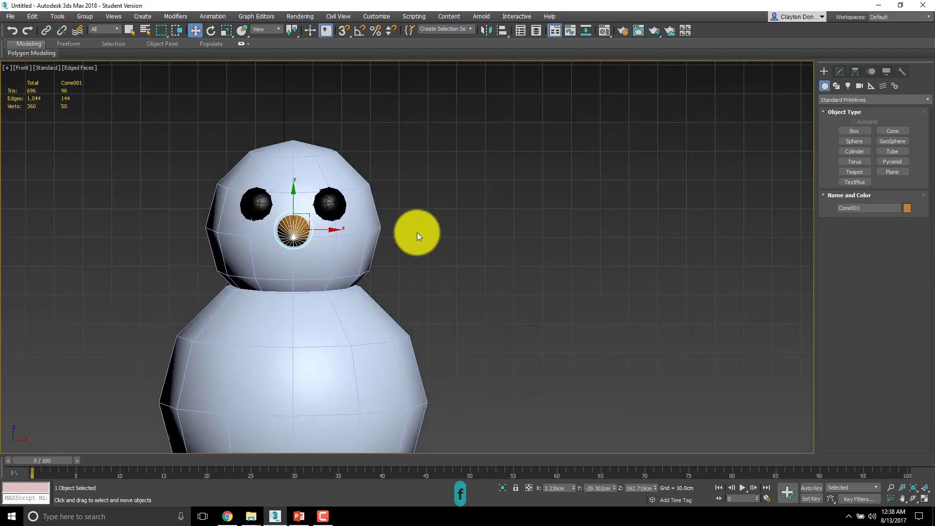
scroll(417, 234, "down", 2)
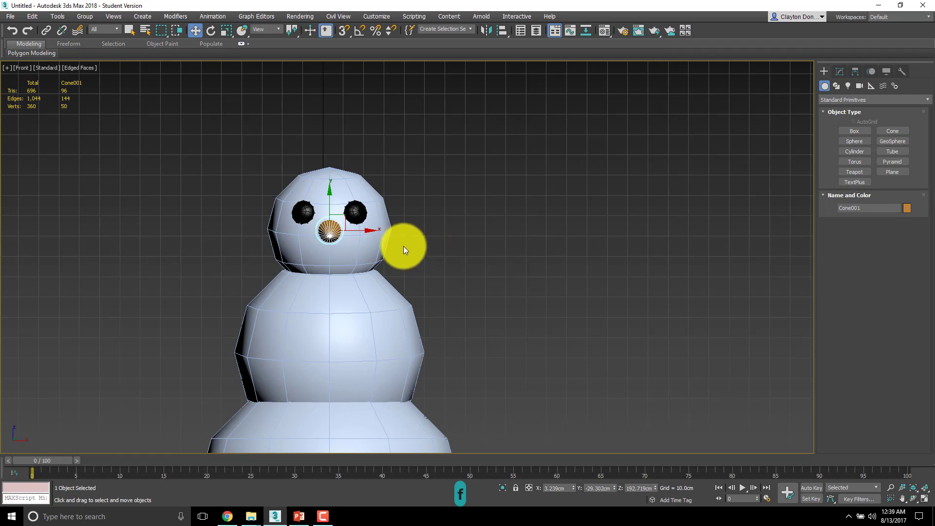
middle_click_drag(453, 266, 364, 324)
key("t")
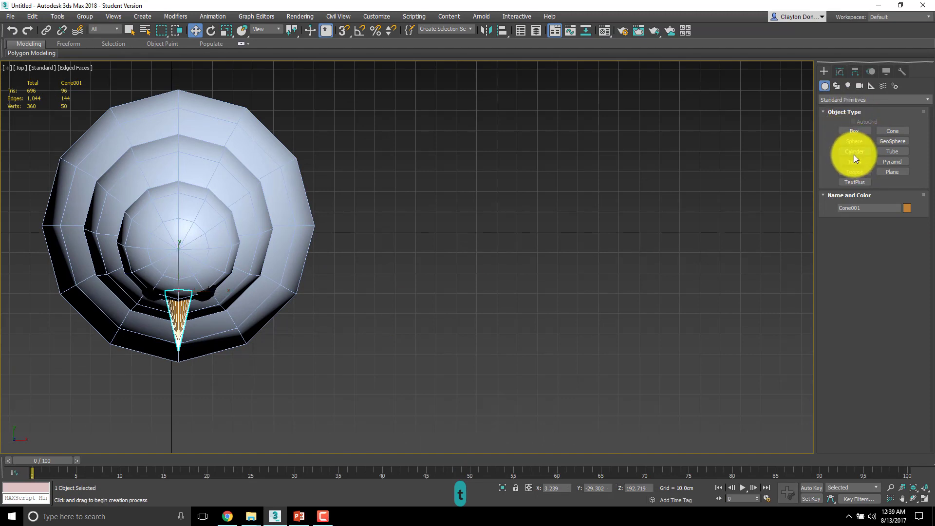
left_click(855, 155)
left_click_drag(475, 233, 502, 198)
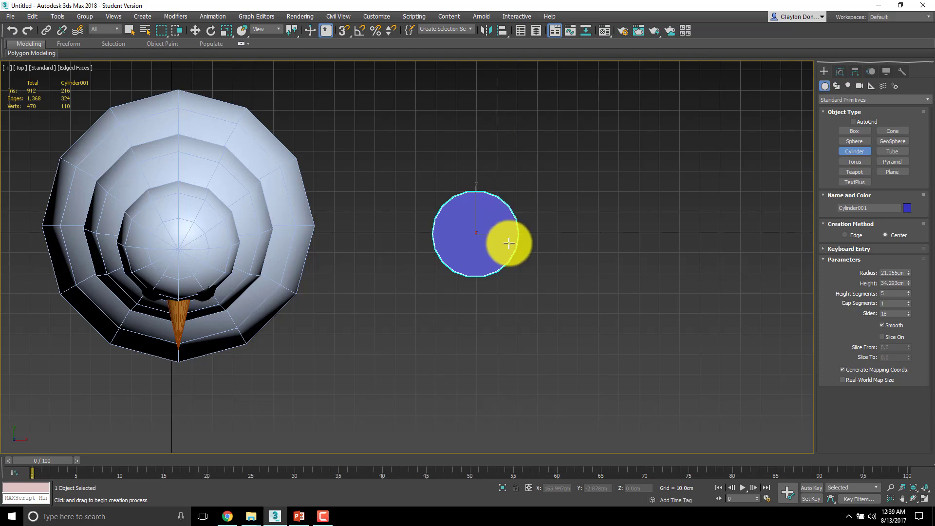
Step: Raise the cylinder to the height of the top of the snowman's head, at about Z 218.8 cm
mouse_move(412, 311)
middle_mouse_down("alt")
mouse_move(403, 319)
mouse_move(437, 260)
mouse_move(393, 249)
mouse_move(430, 247)
mouse_move(410, 300)
middle_mouse_up("alt")
scroll(409, 300, "down", 2)
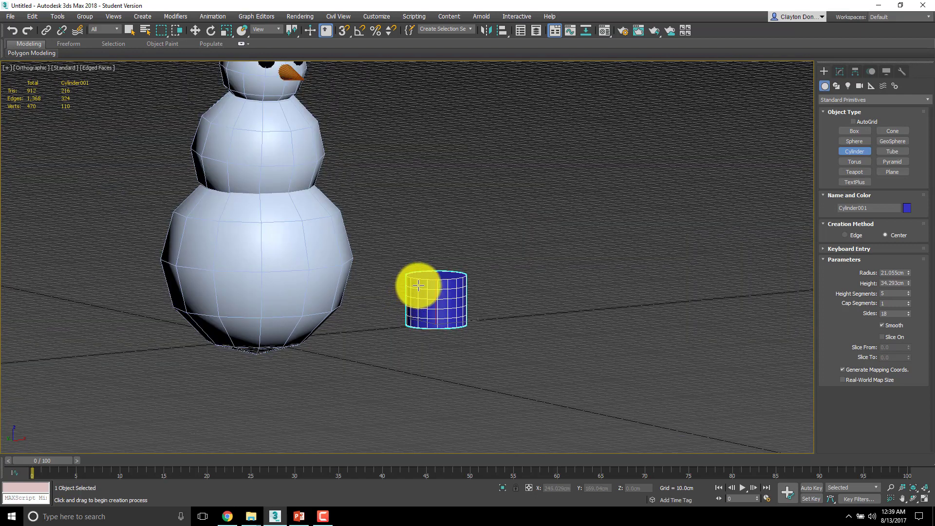
key("w")
left_click_drag(435, 298, 452, 114)
key("l")
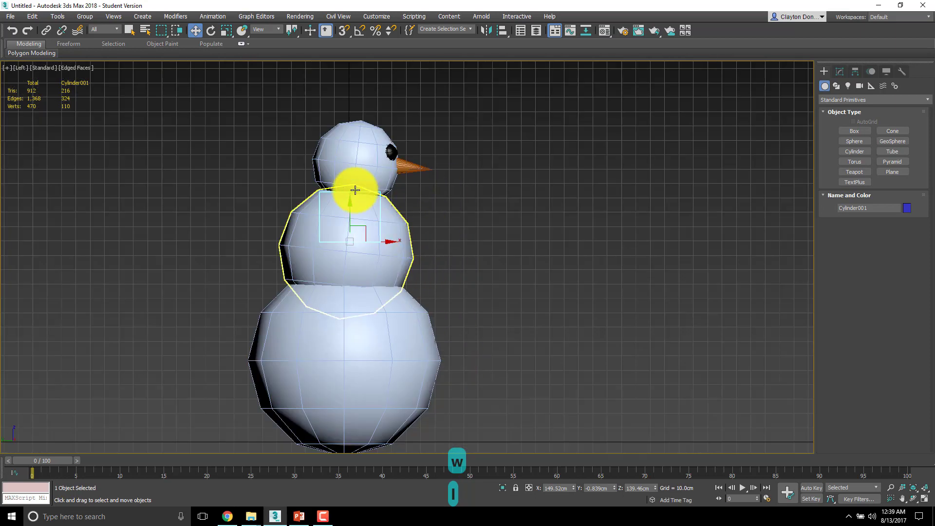
left_click_drag(345, 209, 346, 99)
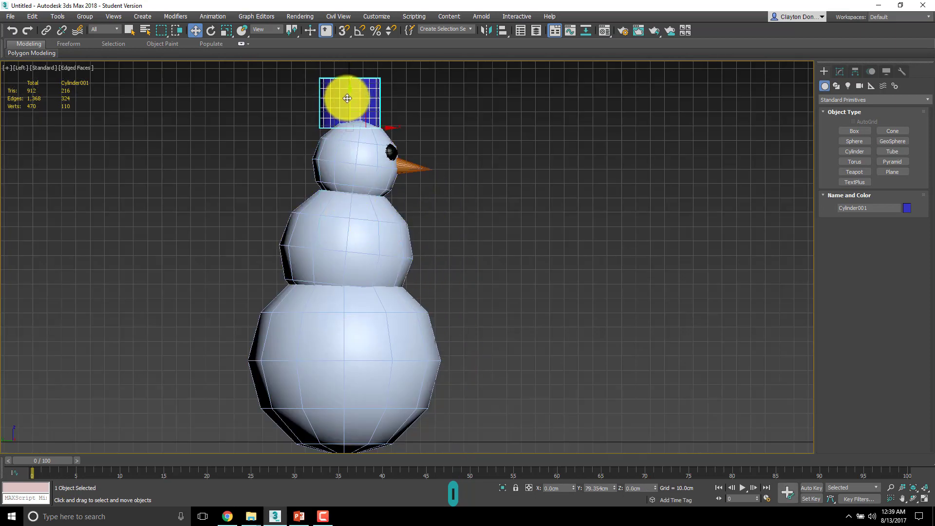
Step: Tilt the cylinder backward about 11.5 degrees and center it over the head as a hat, at about X 2.7 cm
key("e")
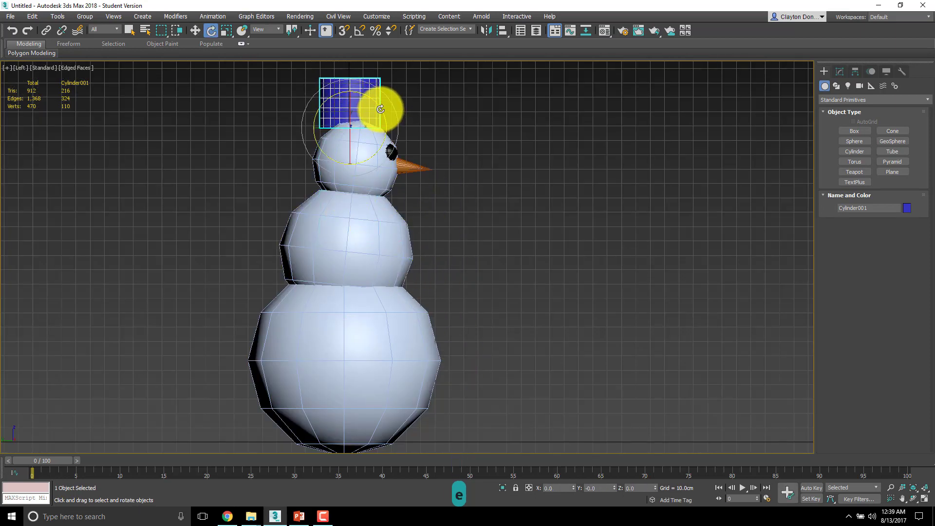
mouse_move(381, 109)
left_mouse_down()
mouse_move(374, 102)
mouse_move(380, 114)
left_mouse_up()
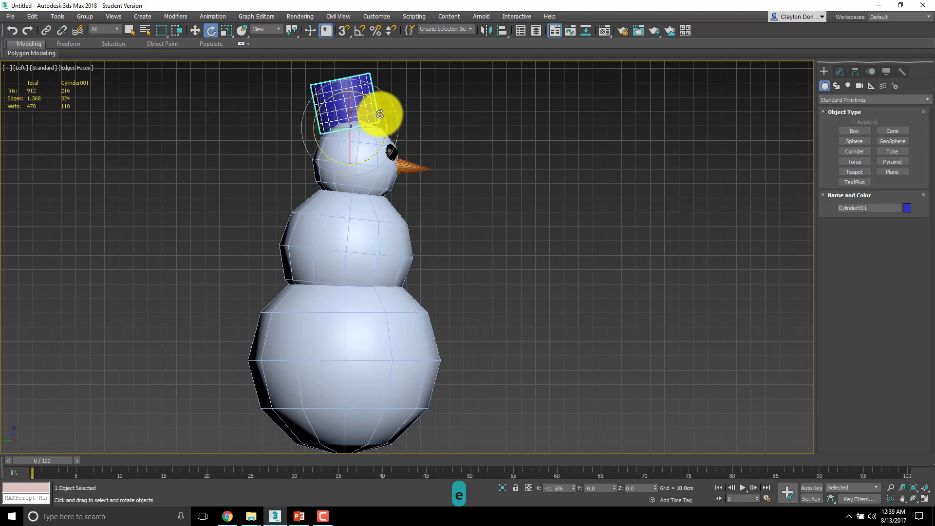
key("f")
key("w")
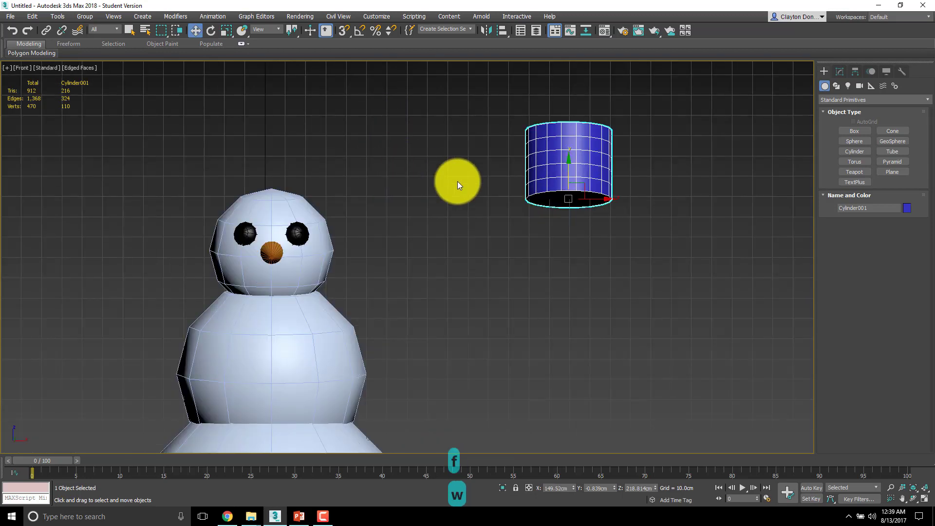
left_click_drag(591, 197, 300, 193)
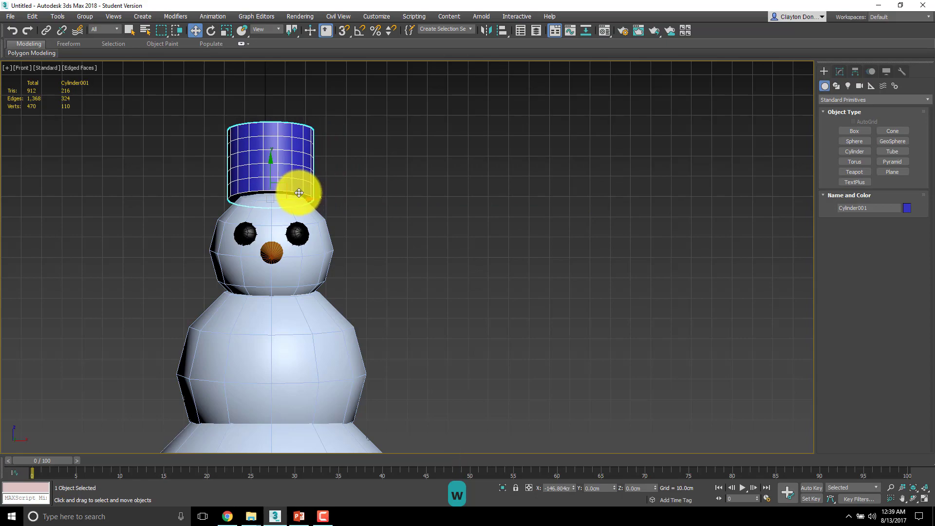
Step: Reduce the hat cylinder to 1 height segment and 16 sides, and check its shape from several angles
middle_click_drag(244, 195, 290, 204, "alt")
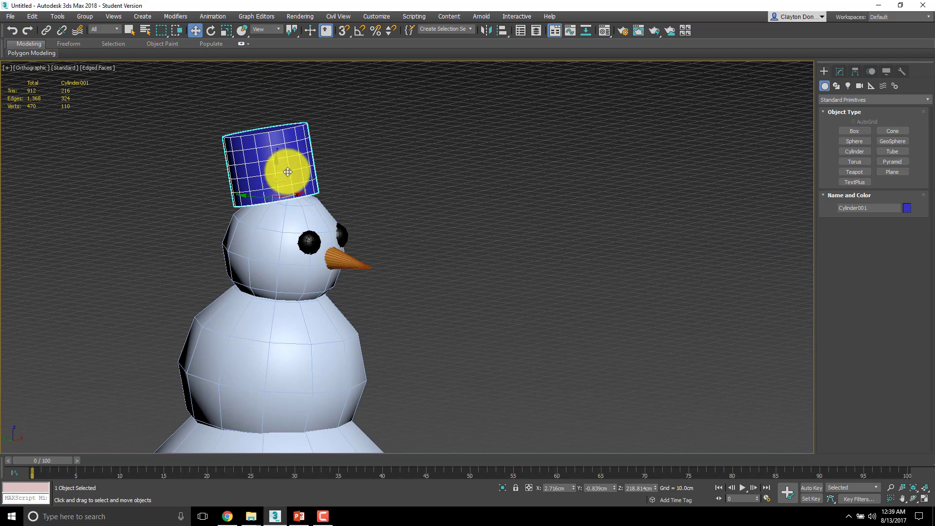
middle_click_drag(288, 172, 335, 177, "alt")
middle_click_drag(288, 199, 337, 180, "alt")
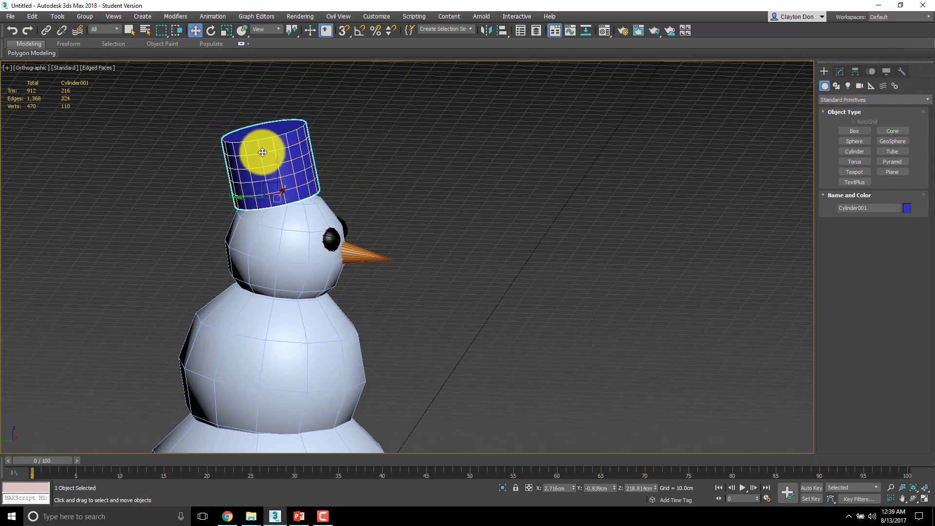
left_click(840, 72)
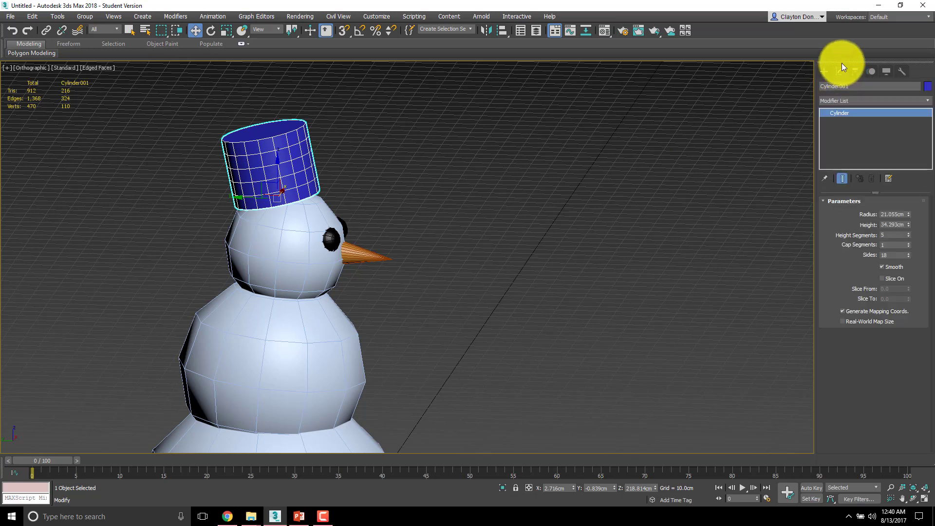
left_click(909, 257)
left_click(910, 257)
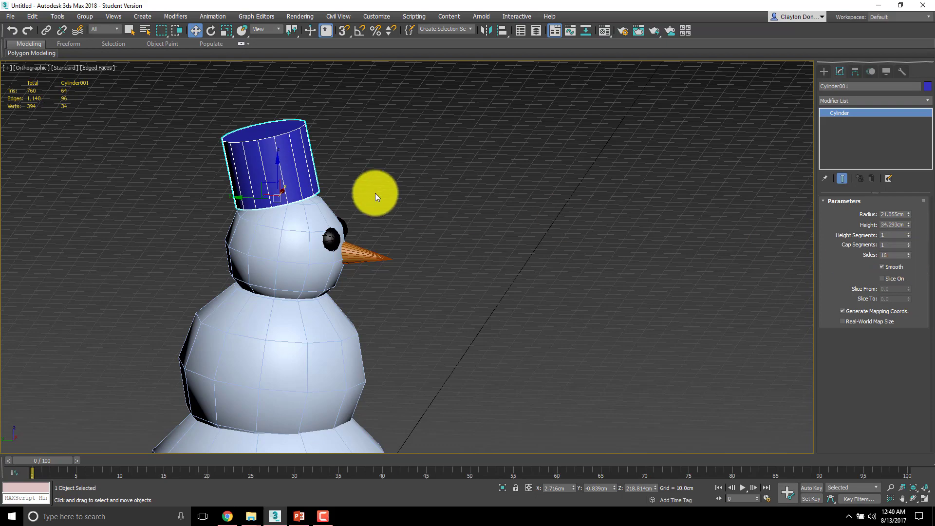
middle_click_drag(375, 193, 281, 186, "alt")
left_click(283, 173)
middle_click_drag(192, 176, 161, 200, "alt")
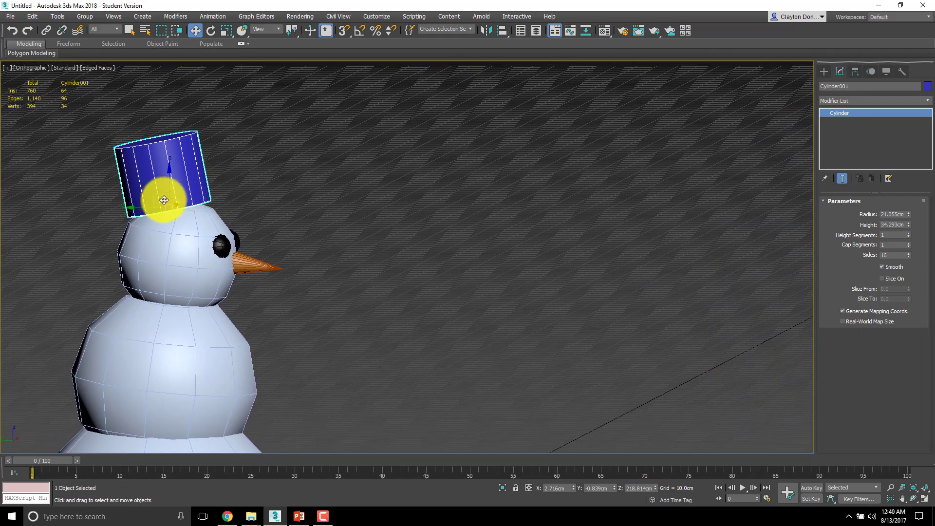
Step: Undo the hat cylinder's side and height-segment changes, its backward tilt and its centering over the head
middle_click_drag(291, 206, 285, 208, "alt")
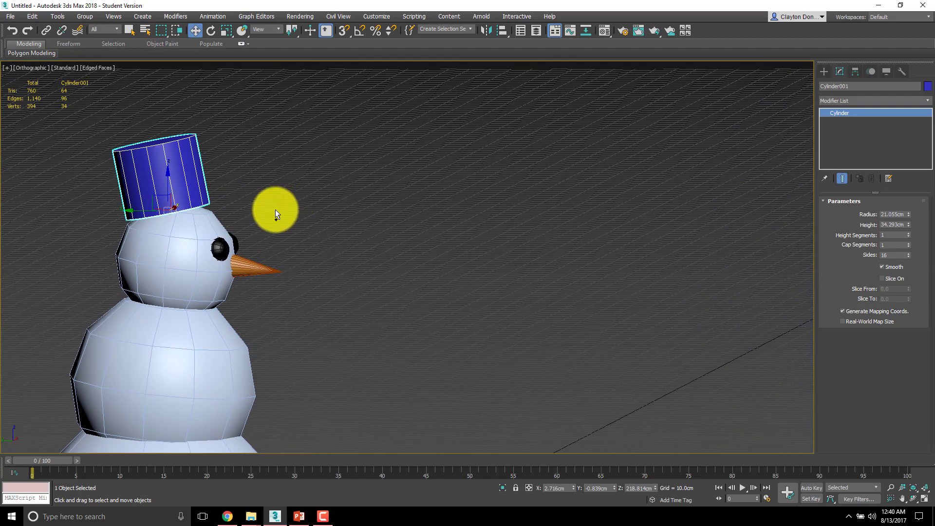
key("ctrl+z")
key("ctrl+z")
key("ctrl+z")
key("ctrl+z")
key("ctrl+z")
key("ctrl+z")
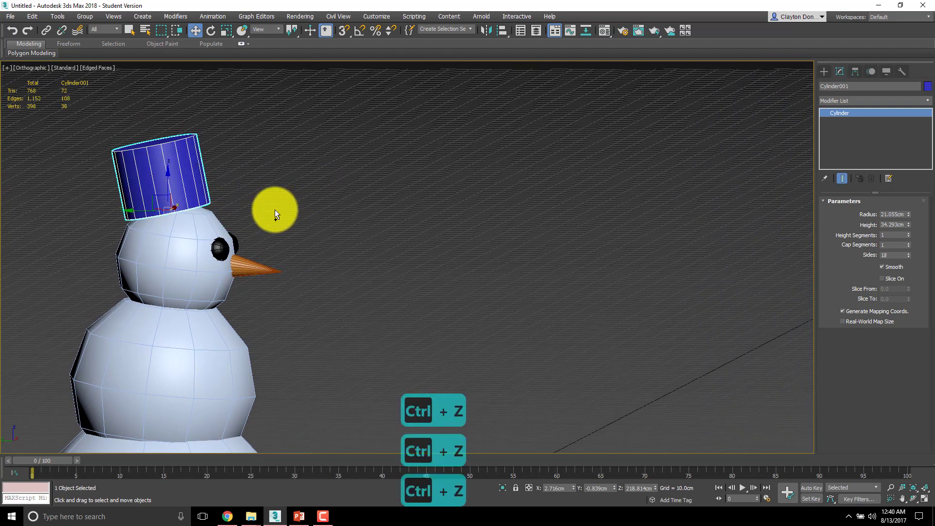
key("ctrl+z")
key("ctrl+z")
key("ctrl+z")
key("ctrl+z")
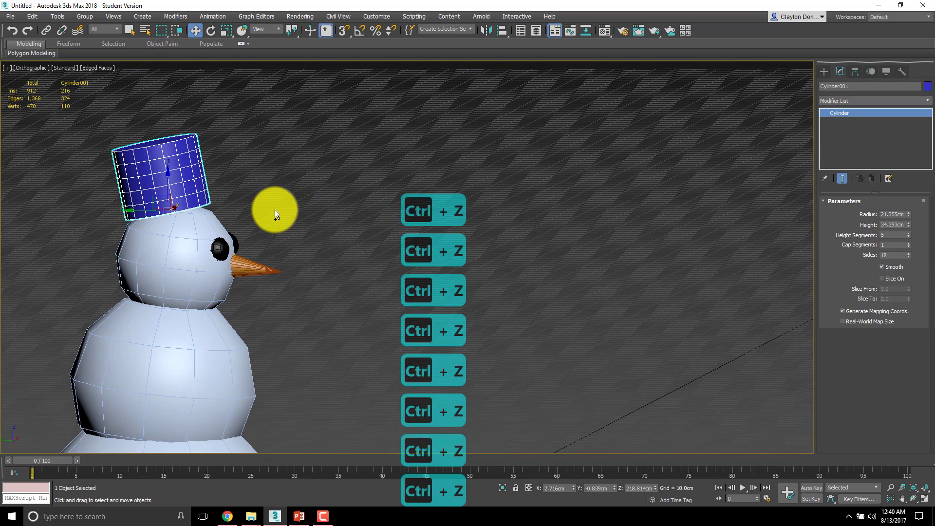
key("ctrl+z")
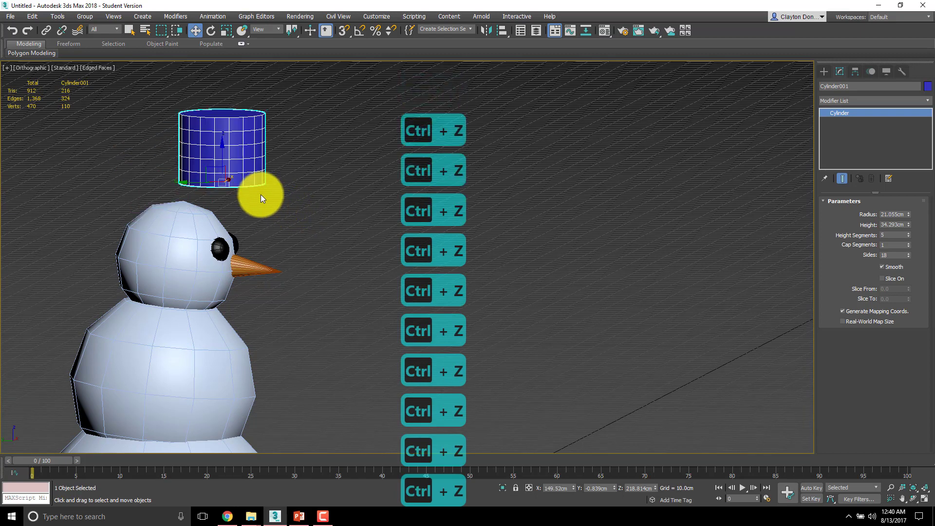
Step: Reshape the cylinder into a flat hat brim with radius about 39 cm, height about 4.1 cm and 1 height segment
middle_click_drag(253, 183, 253, 189)
key("l")
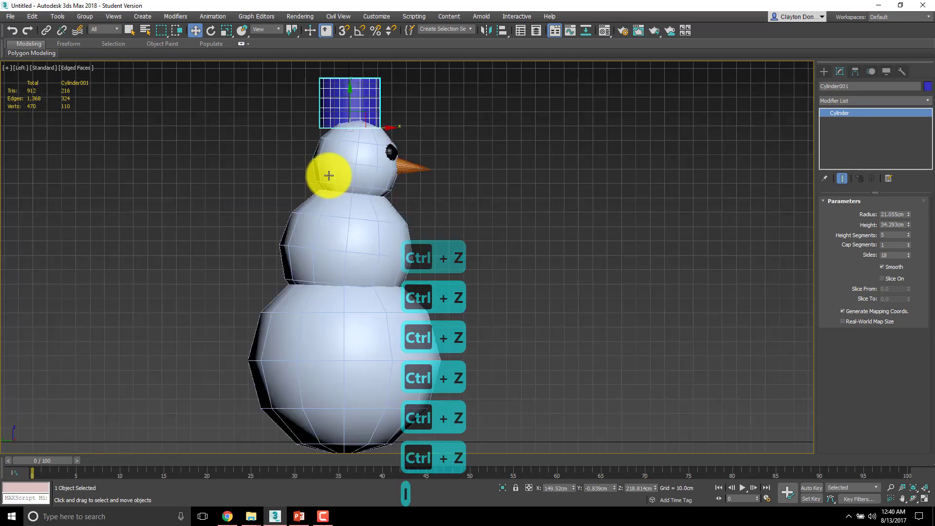
scroll(335, 184, "up", 5)
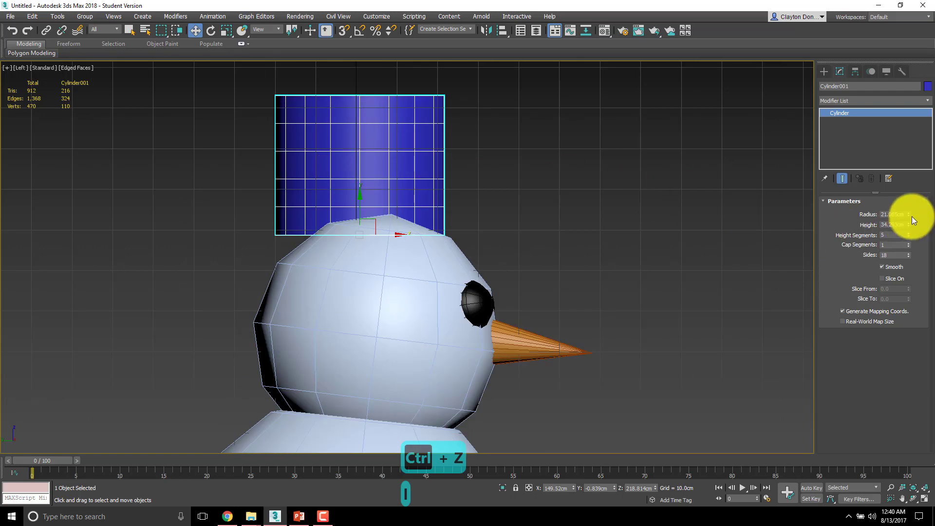
left_click_drag(911, 215, 911, 174)
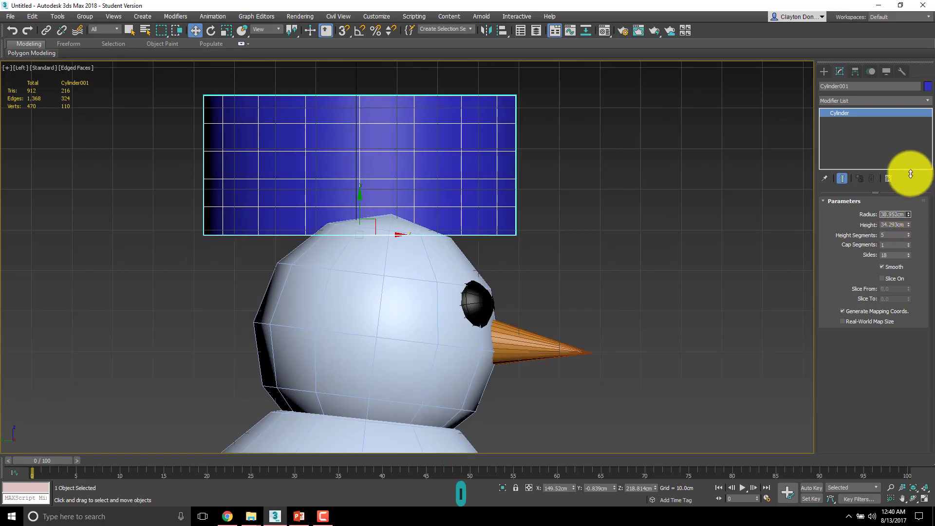
right_click(911, 235)
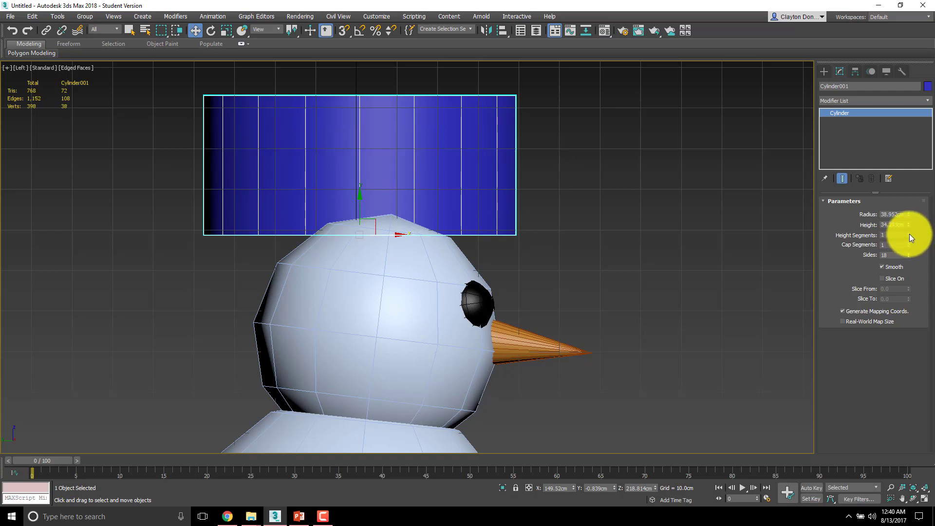
left_click_drag(908, 224, 916, 267)
key("p")
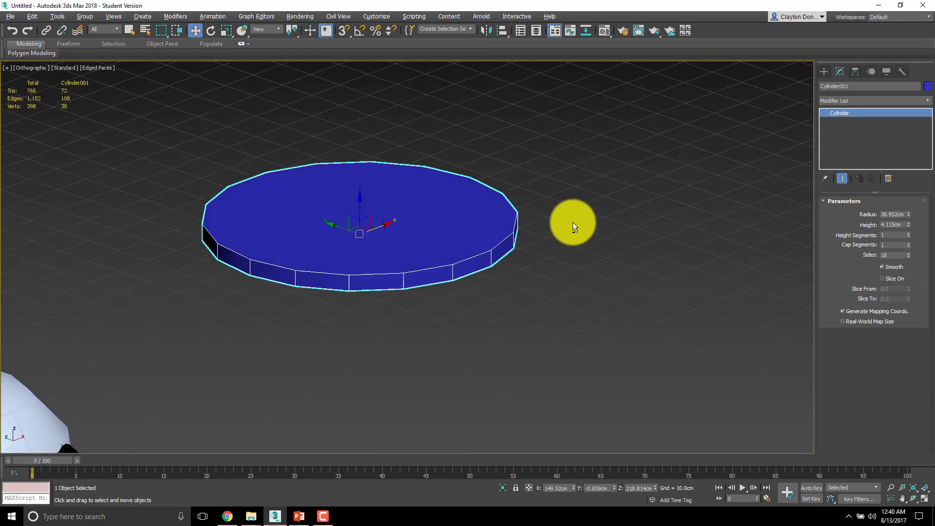
Step: Center the brim over the snowman's head in the front view, at about X 3.2 cm
key("f")
middle_click_drag(392, 192, 402, 207)
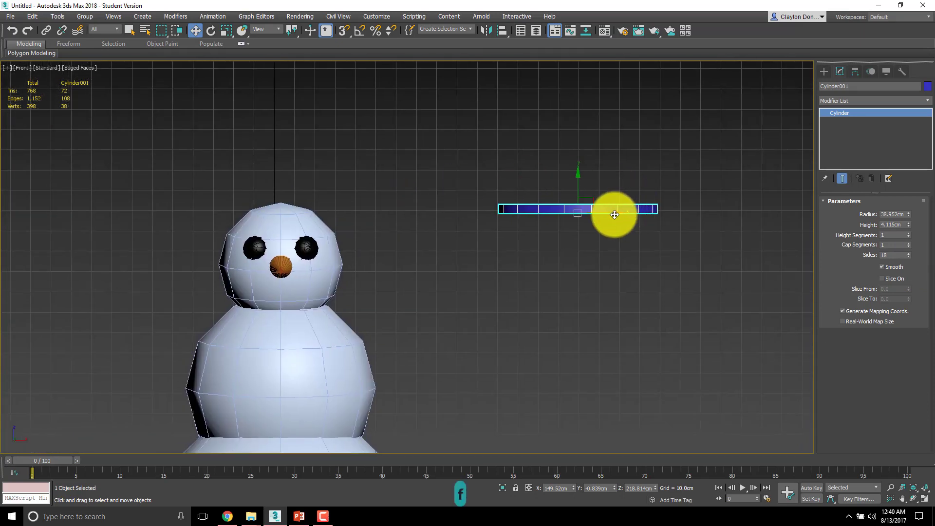
left_click_drag(612, 213, 318, 215)
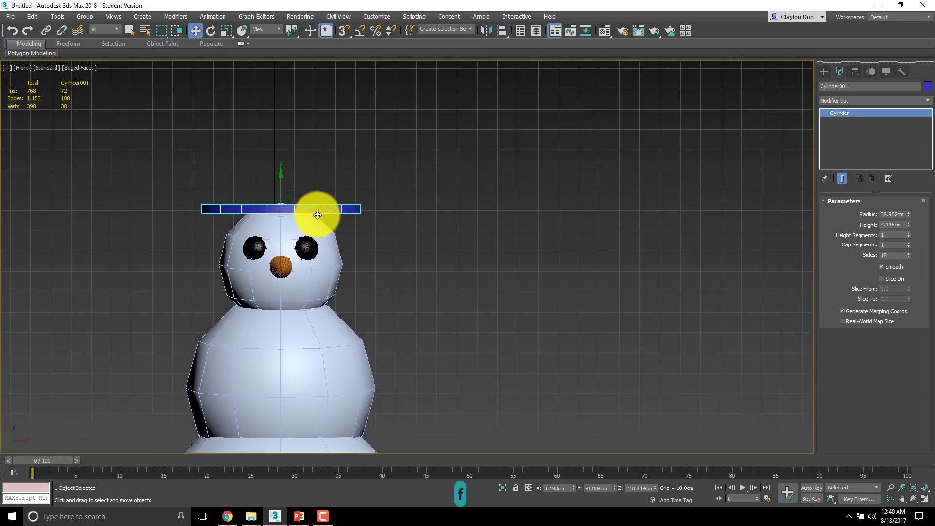
Step: Tilt the brim backward in the left view and lower it onto the head, at about Y -1.3 cm, Z 210.6 cm
key("l")
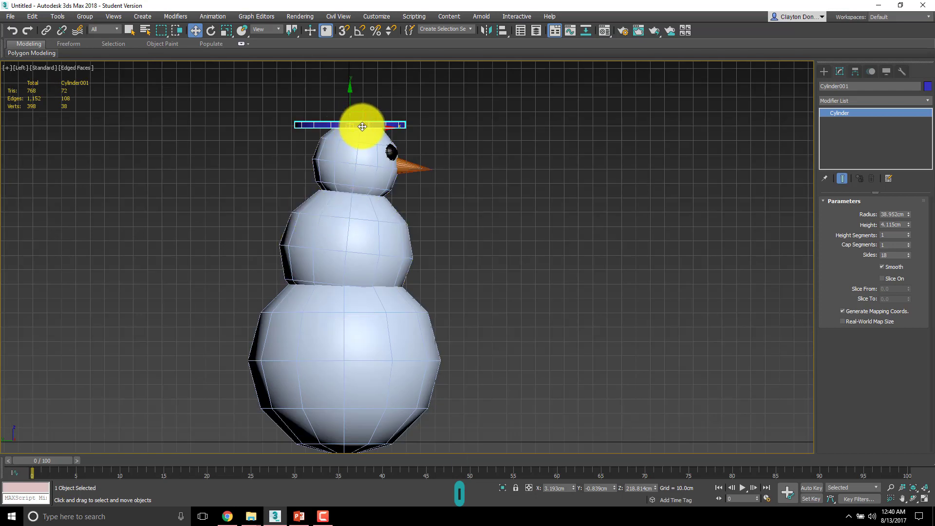
middle_click_drag(359, 121, 367, 151)
scroll(367, 150, "up", 2)
key("w")
key("e")
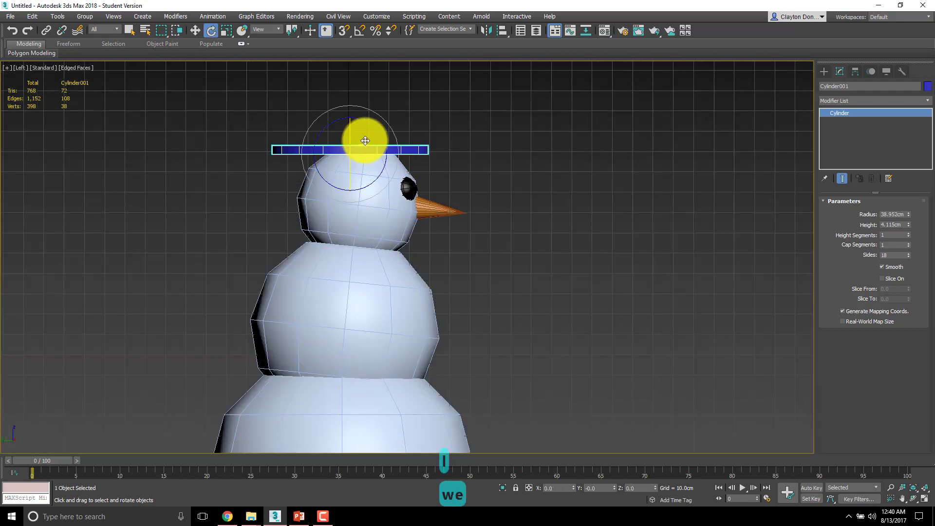
left_click_drag(376, 132, 365, 155)
key("w")
middle_click_drag(396, 148, 425, 150, "alt")
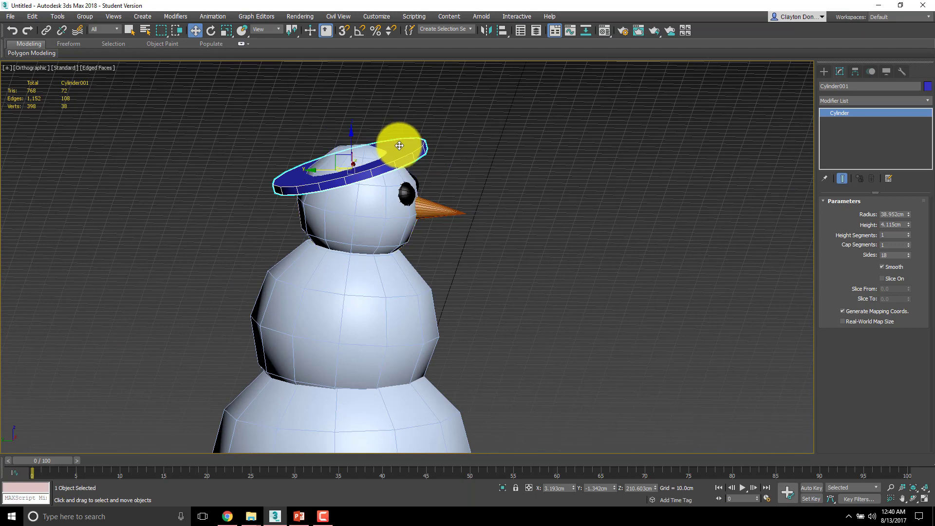
Step: Clone the tilted brim as a copy slightly above it, at about Y 0.3 cm, Z 215.3 cm
key("l")
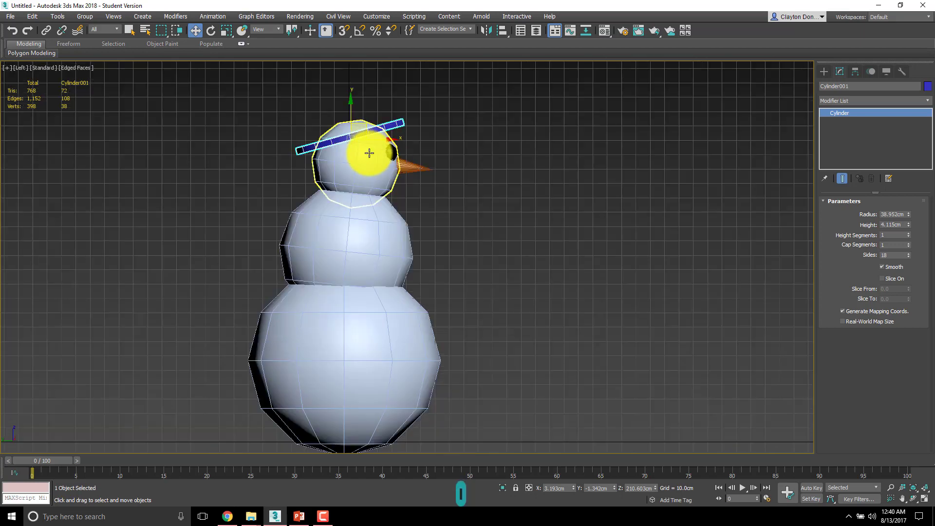
scroll(380, 168, "up", 3)
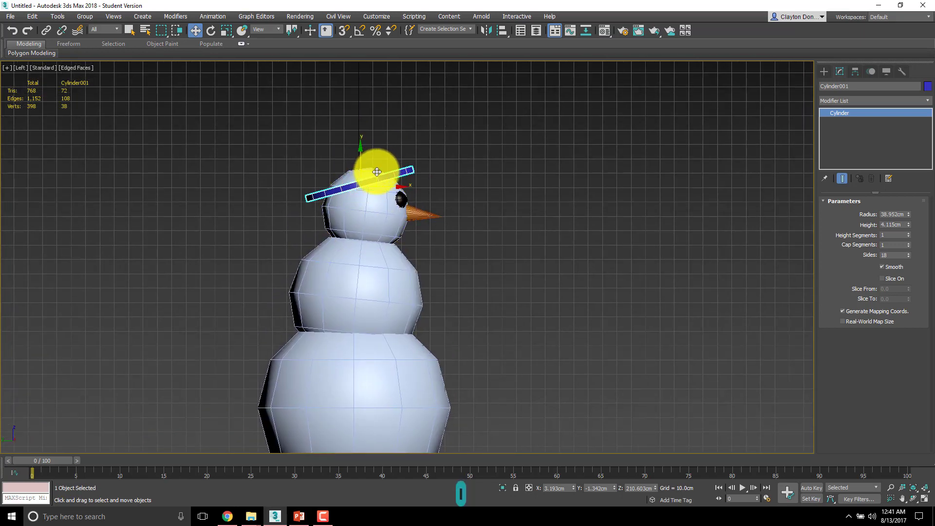
mouse_move(377, 172)
left_mouse_down("shift")
mouse_move(366, 146)
mouse_move(373, 165)
left_mouse_up("shift")
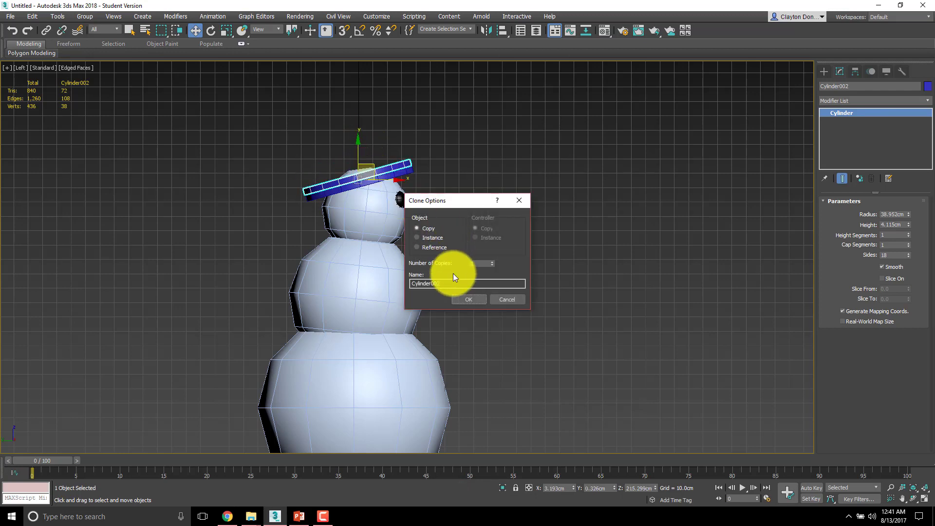
left_click(476, 302)
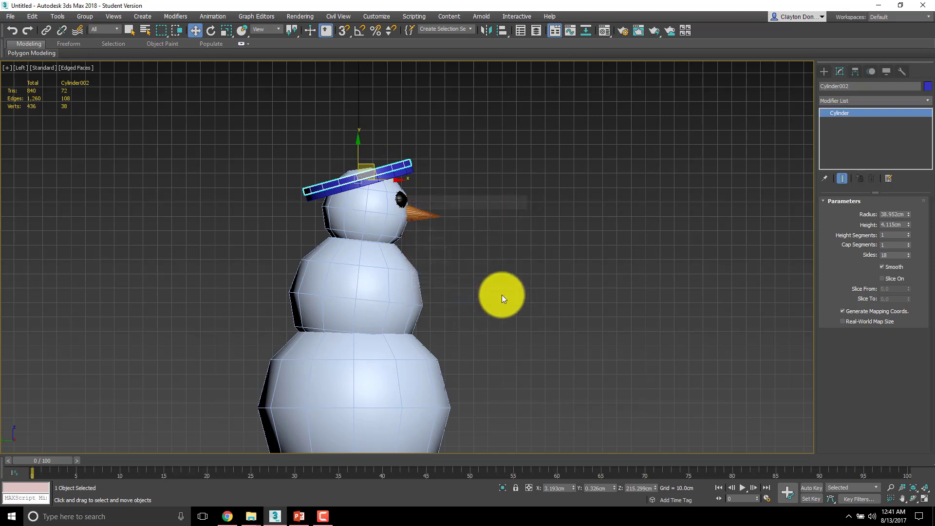
Step: Reduce the copied cylinder's radius and increase its height to form the hat's crown, and check the snowman in perspective
mouse_move(909, 215)
left_mouse_down()
mouse_move(904, 236)
mouse_move(900, 142)
mouse_move(831, 349)
mouse_move(728, 440)
mouse_move(800, 268)
mouse_move(739, 173)
mouse_move(743, 253)
left_mouse_up()
middle_click_drag(743, 253, 393, 146, "alt")
key("f")
left_click(446, 168)
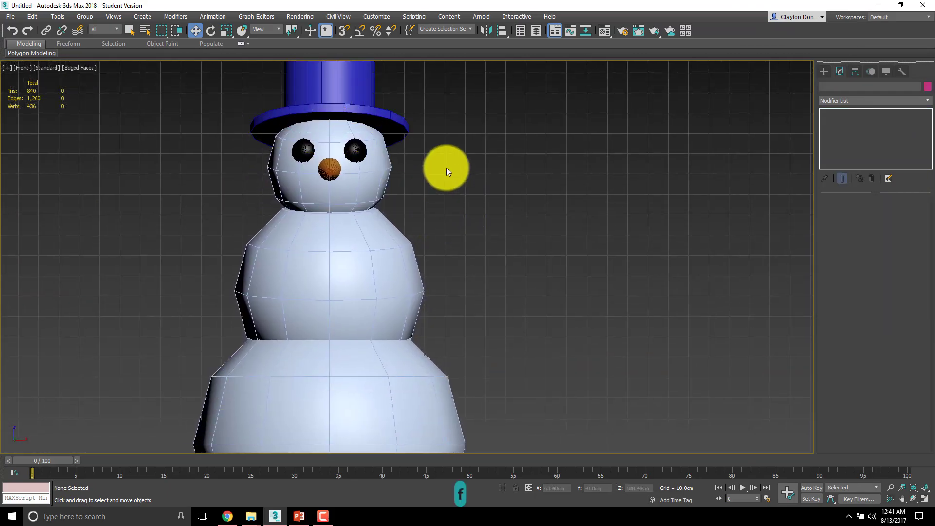
middle_click_drag(343, 206, 412, 257, "alt")
scroll(453, 220, "down", 5)
key("p")
scroll(384, 252, "up", 3)
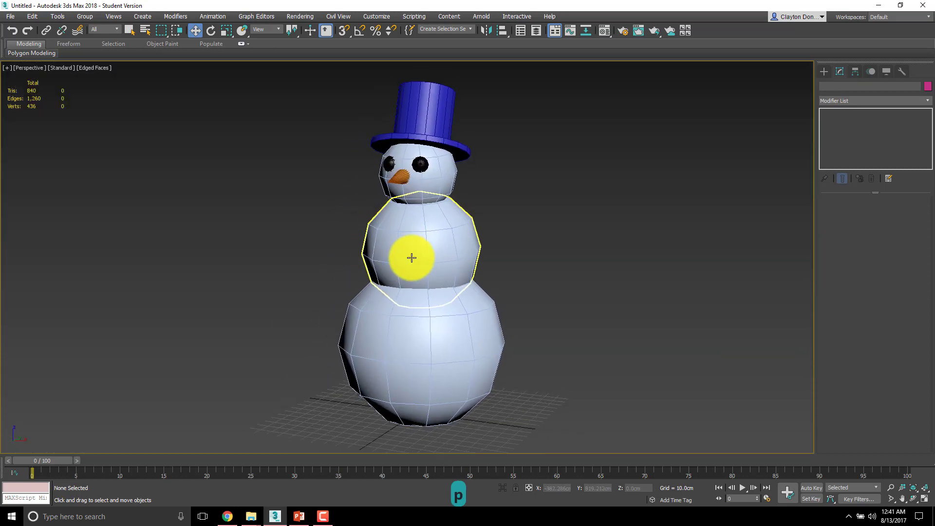